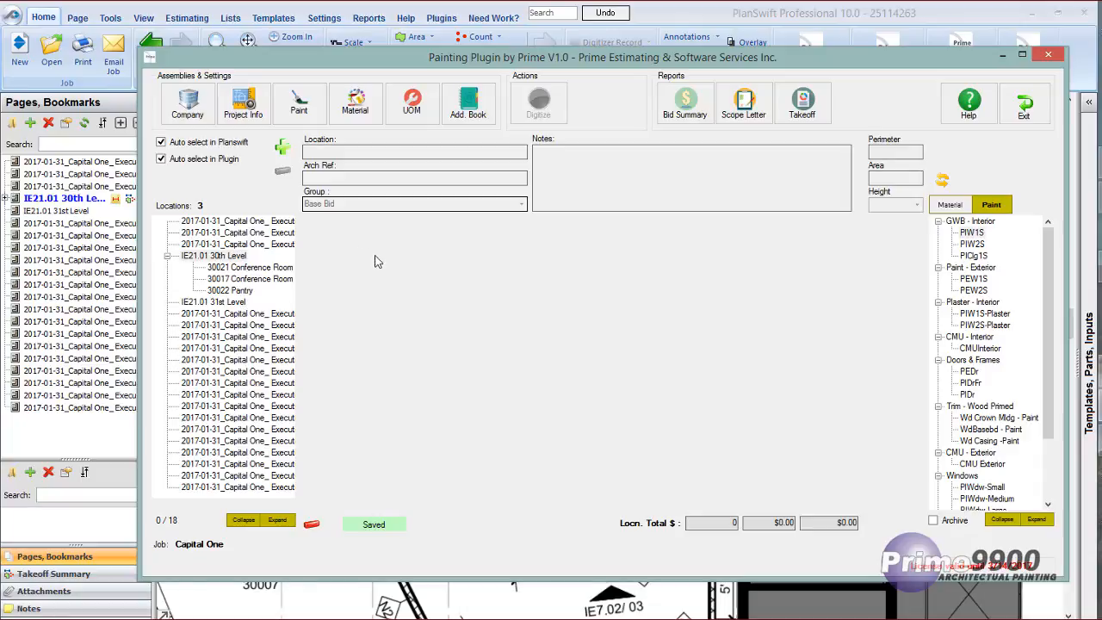
# Add a location named "30008 Conference Room" under IE21.01 30th Level with architectural reference IE21.01.
pyautogui.click(281, 148)
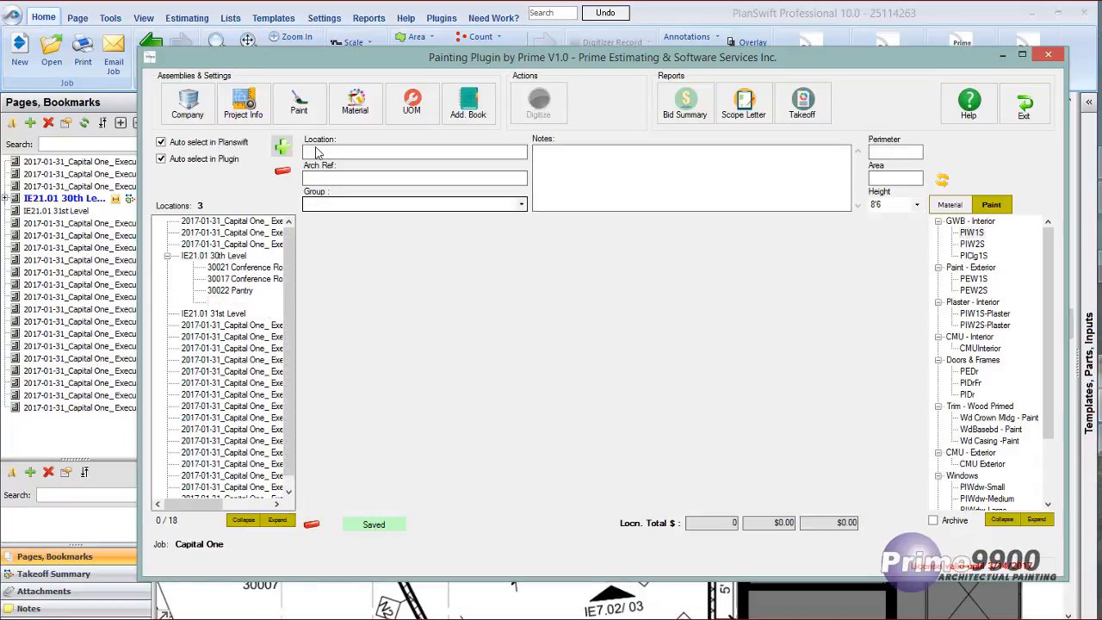
pyautogui.write('3')
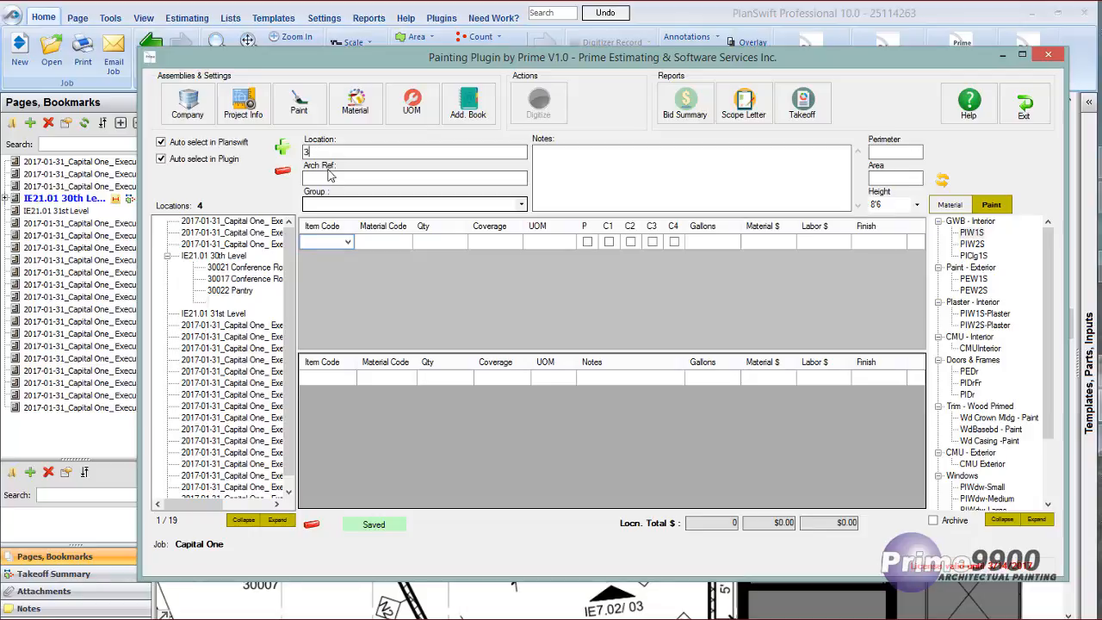
pyautogui.write('0008 Conference Roo')
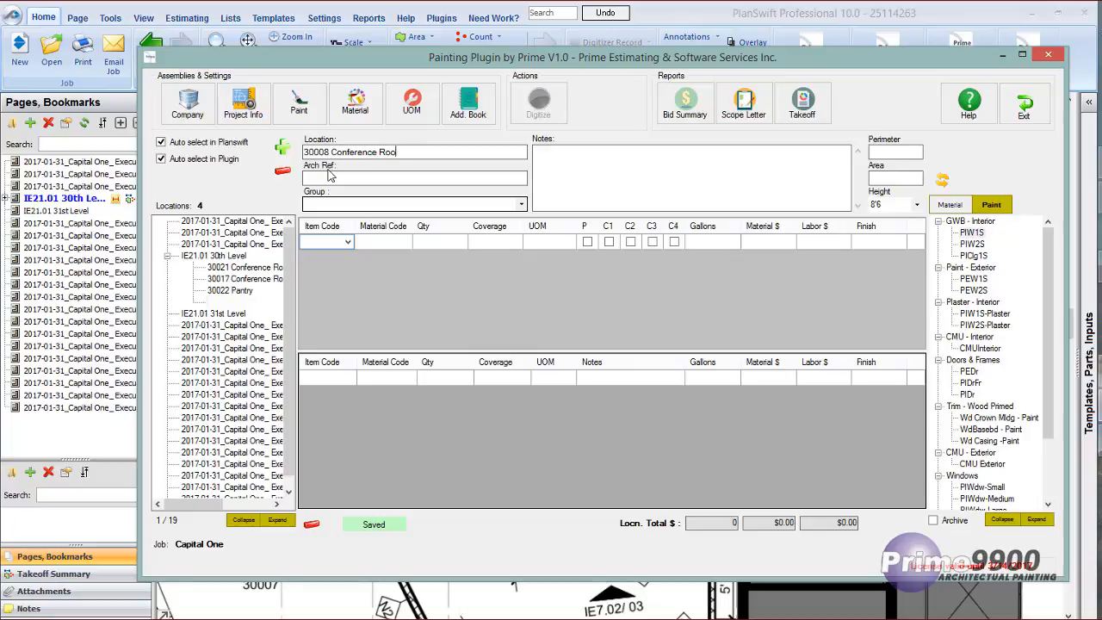
pyautogui.write('m')
pyautogui.press('Tab')
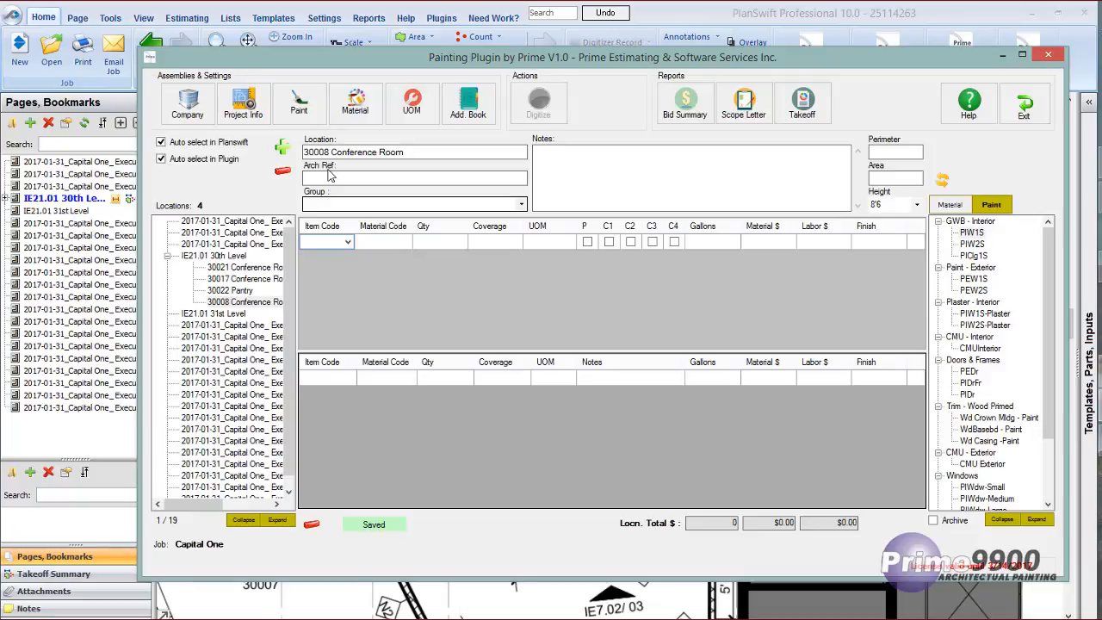
pyautogui.write('IE21.01')
# Enter the note "This is for notes." for the 30008 Conference Room and set its height to 10'0.
pyautogui.click(537, 152)
pyautogui.write('This is for notes.')
pyautogui.click(917, 205)
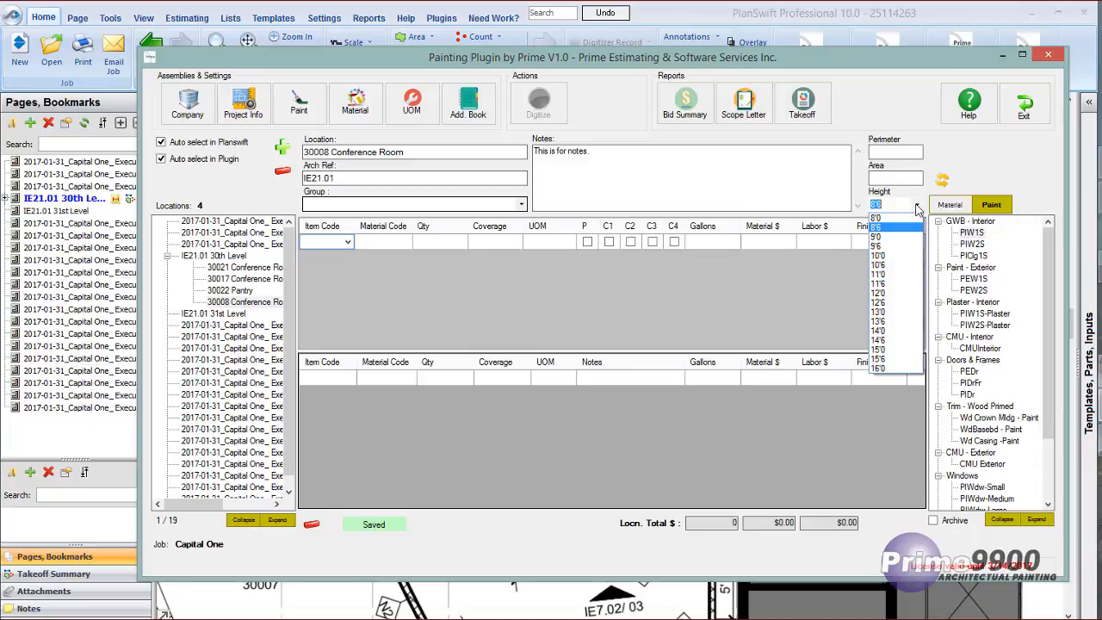
pyautogui.click(888, 253)
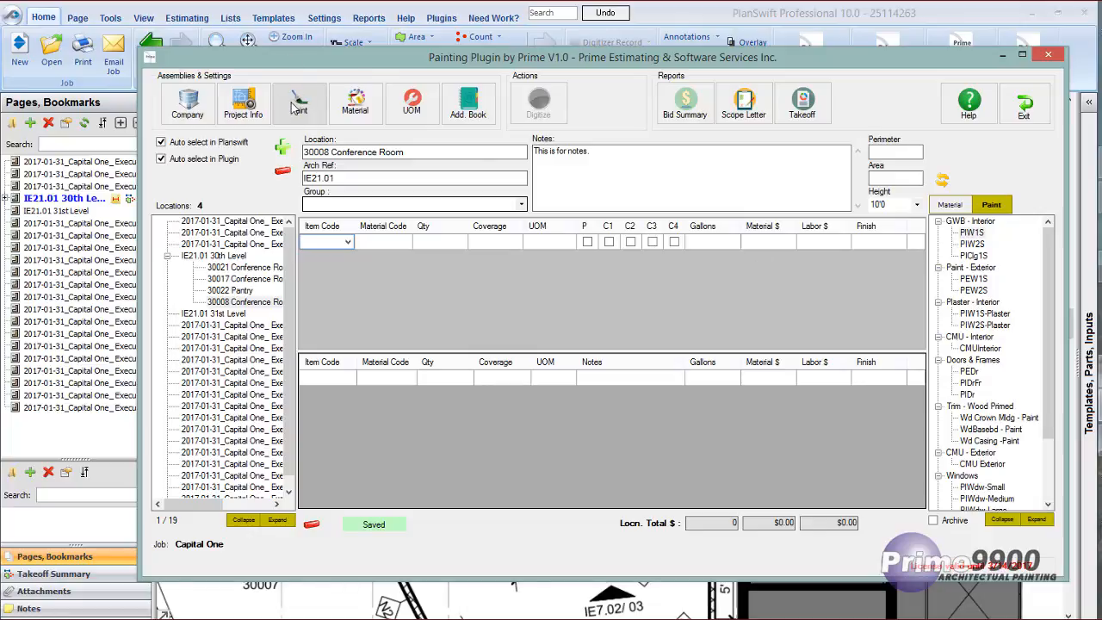
# Add the PIW1S interior wall item with material SWLatex-Int and finish PT01.
pyautogui.doubleClick(972, 232)
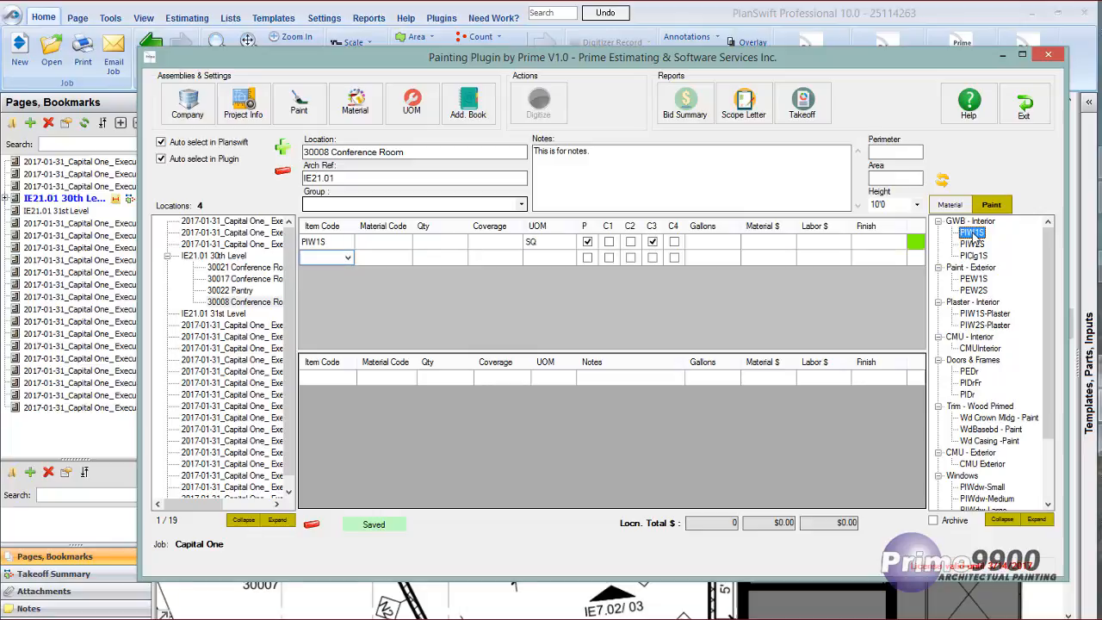
pyautogui.click(404, 245)
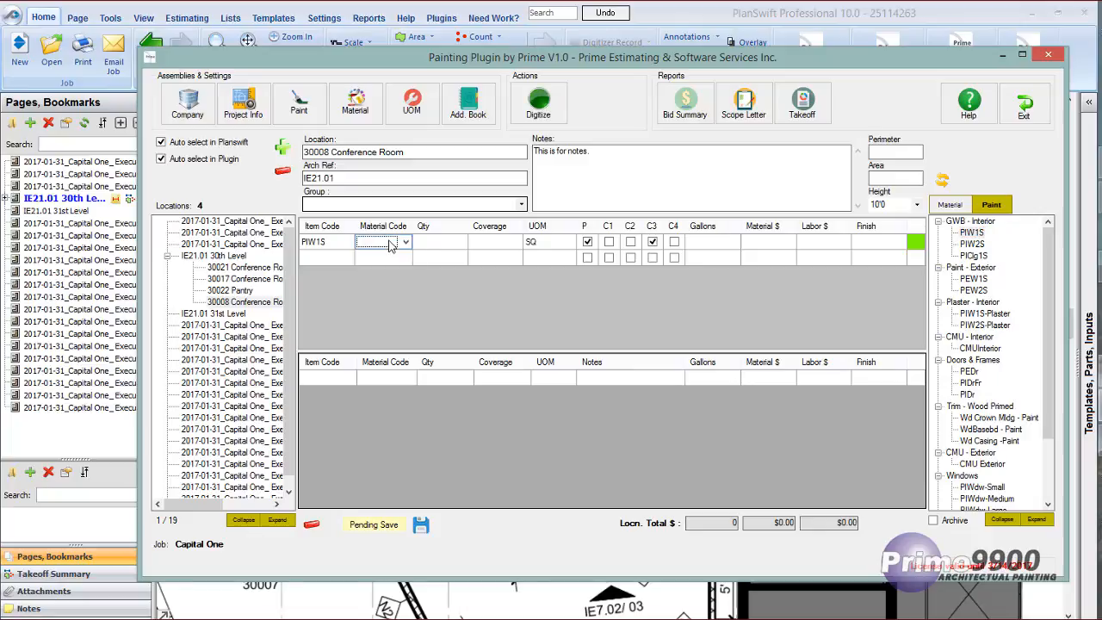
pyautogui.click(406, 245)
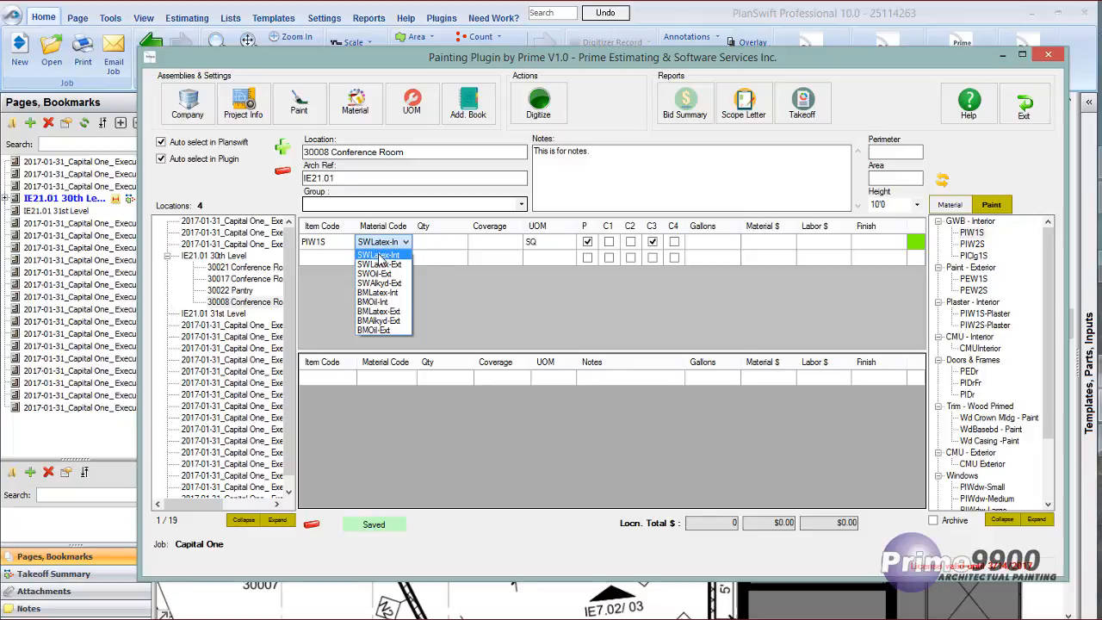
pyautogui.click(382, 256)
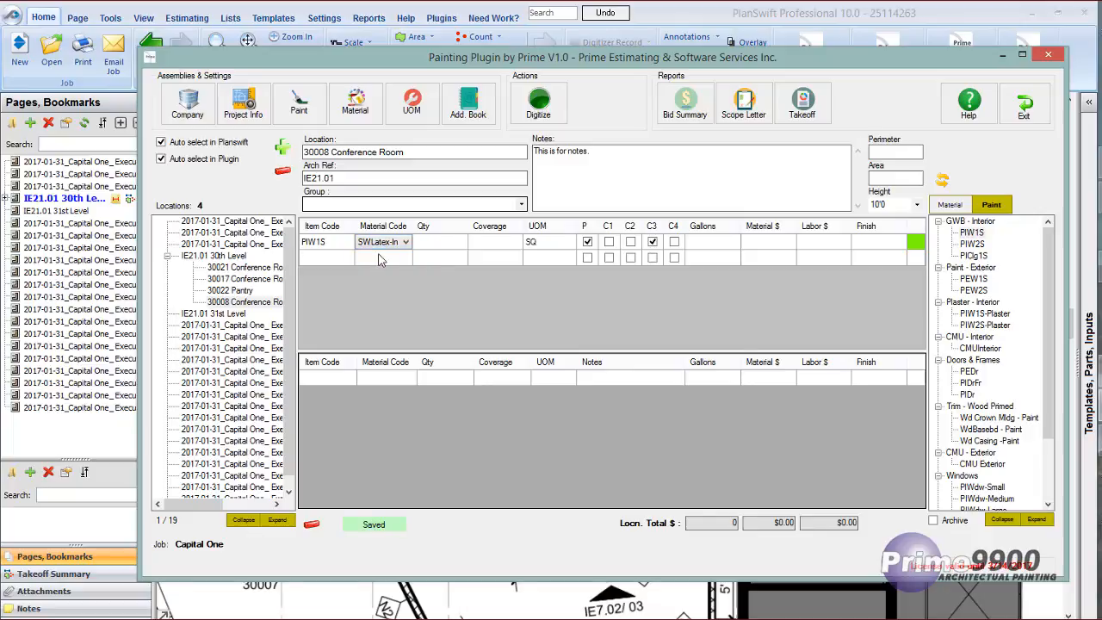
pyautogui.click(865, 245)
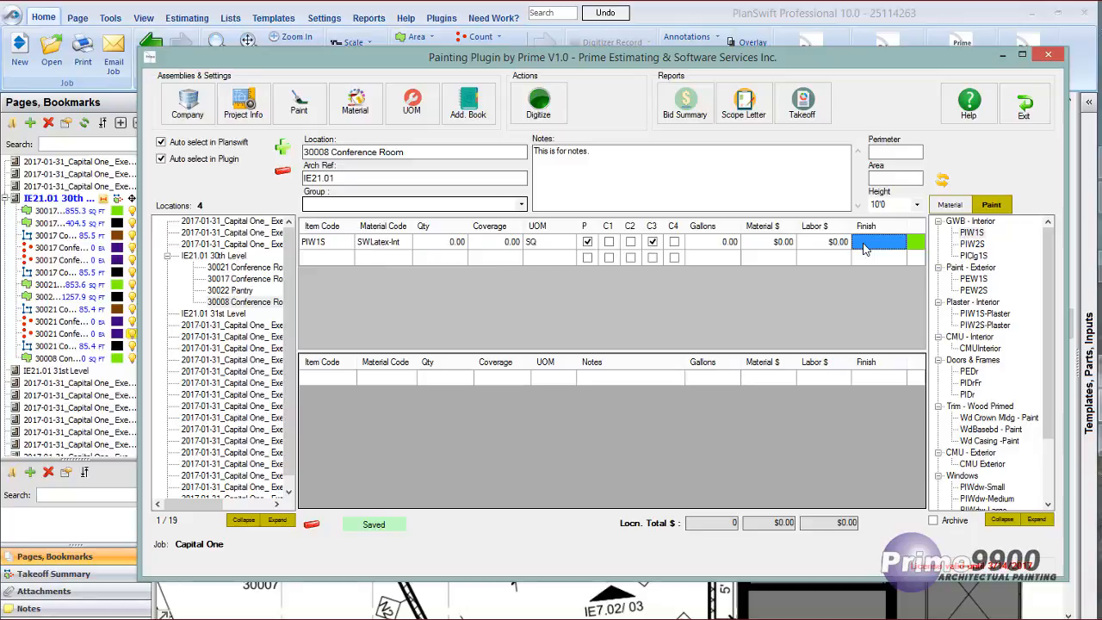
pyautogui.write('PT')
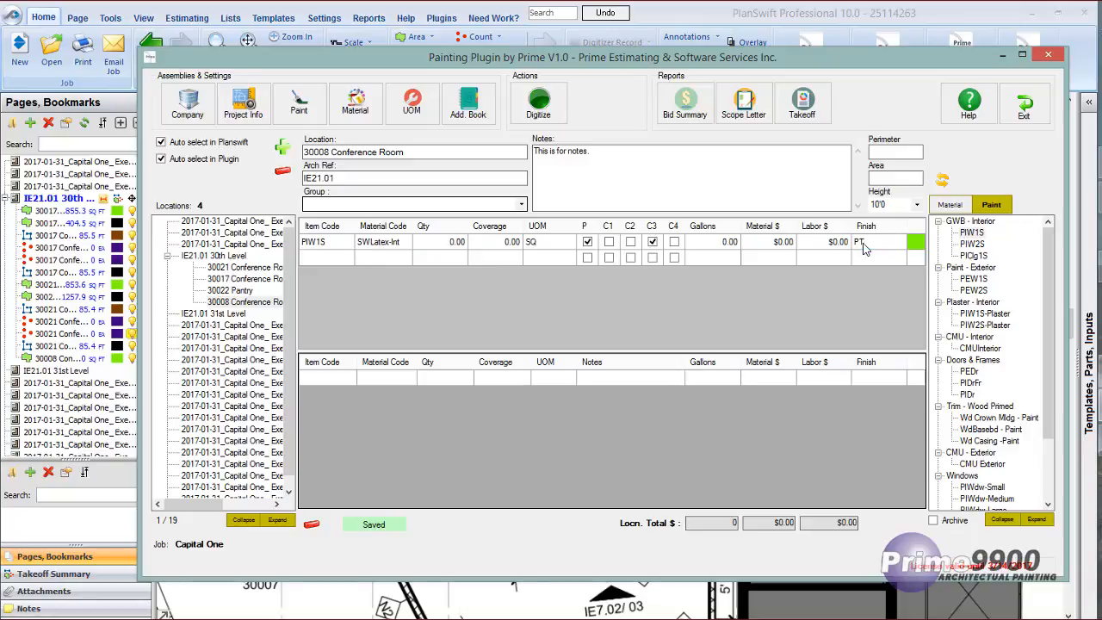
pyautogui.write('01')
# Add the FlrWood, Wd Crown Mldg - Paint and WdBasebd - Paint items to the conference room's upper item table.
pyautogui.click(389, 260)
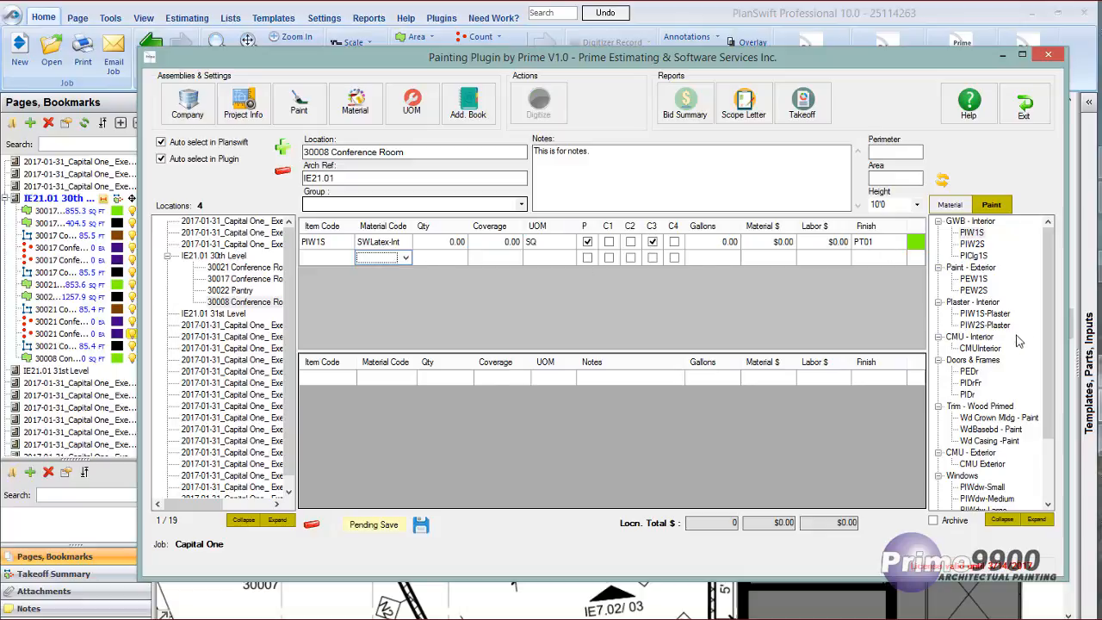
pyautogui.scroll(-3, 1016, 370)
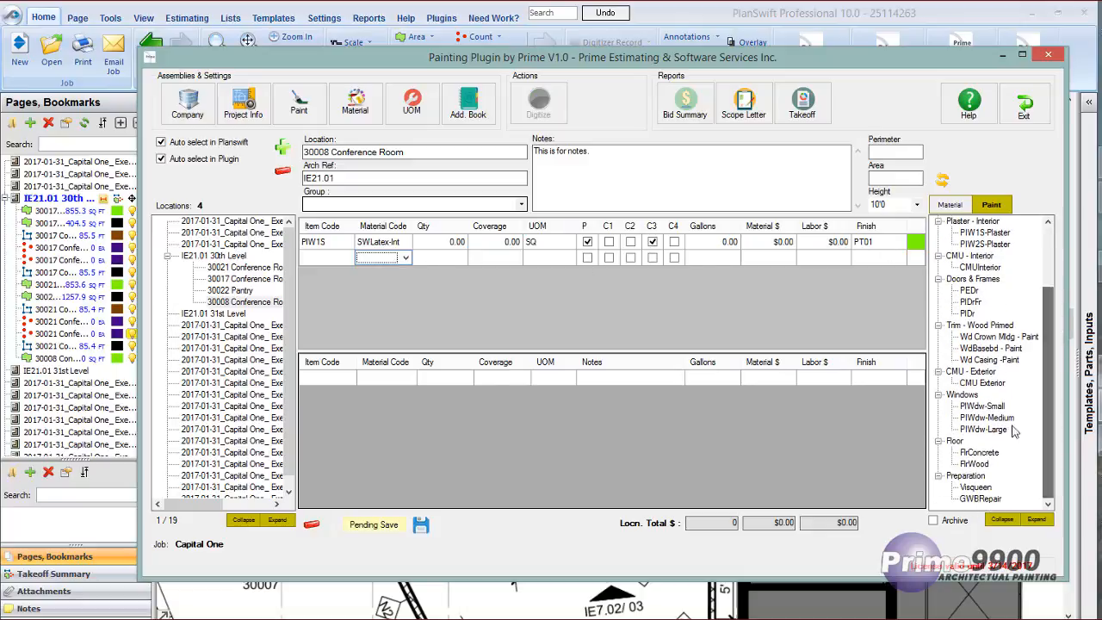
pyautogui.click(975, 464)
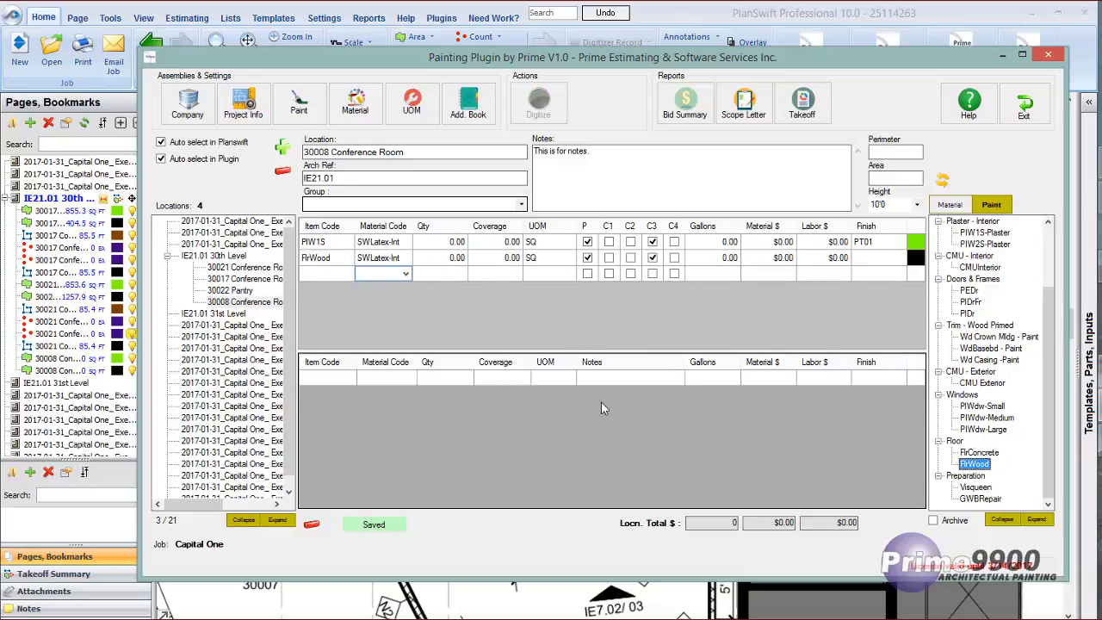
pyautogui.moveTo(1049, 384); pyautogui.dragTo(1046, 353)
pyautogui.moveTo(988, 383); pyautogui.dragTo(422, 323)
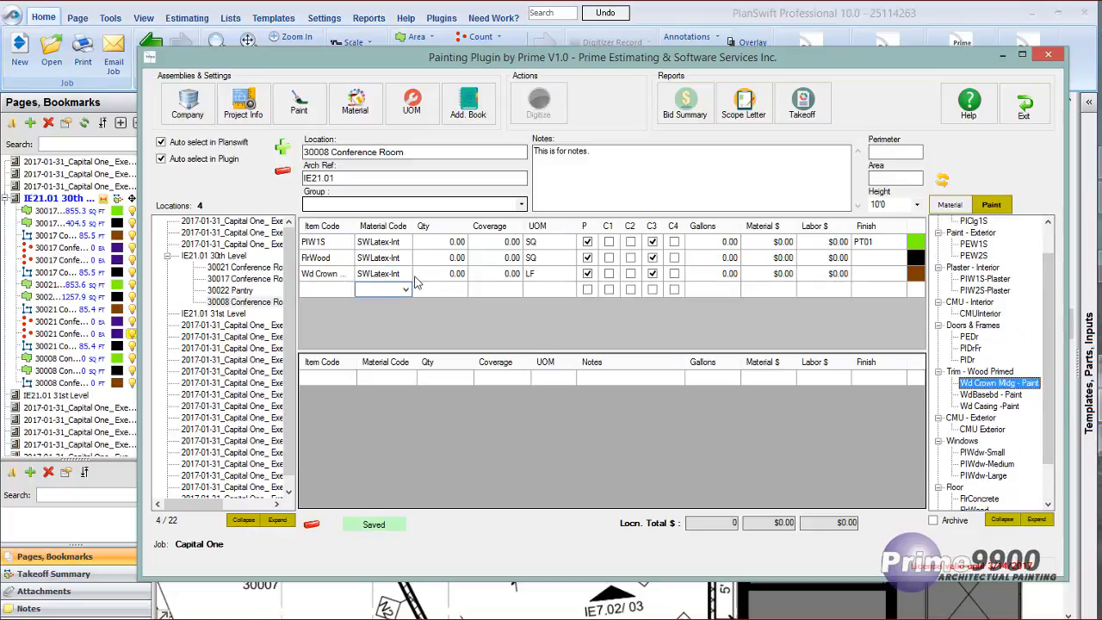
pyautogui.click(991, 396)
pyautogui.doubleClick(990, 396)
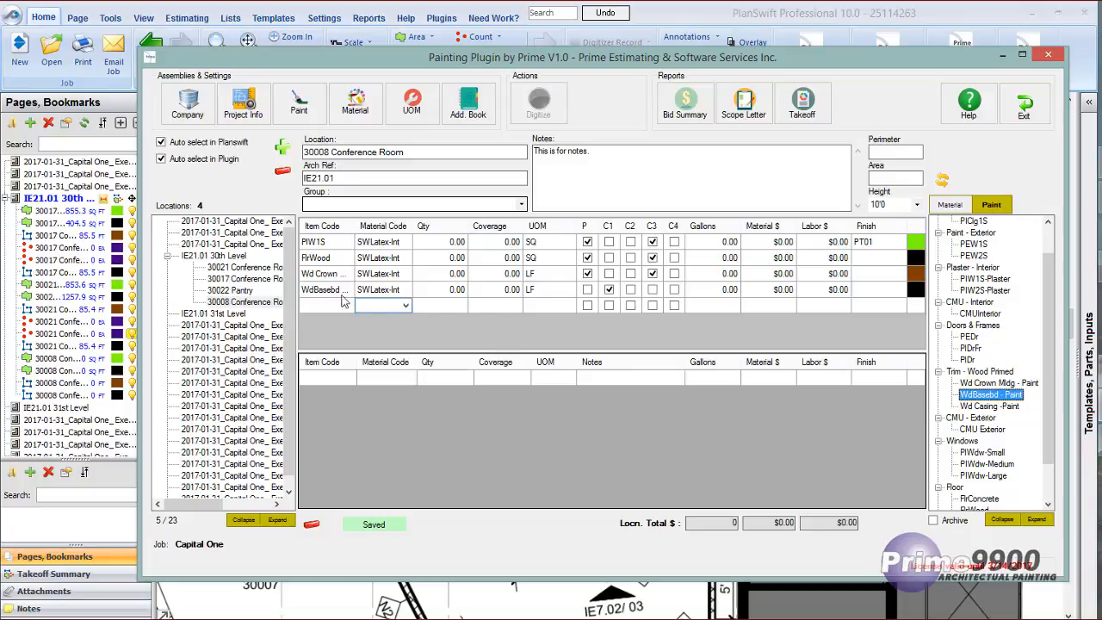
pyautogui.click(367, 288)
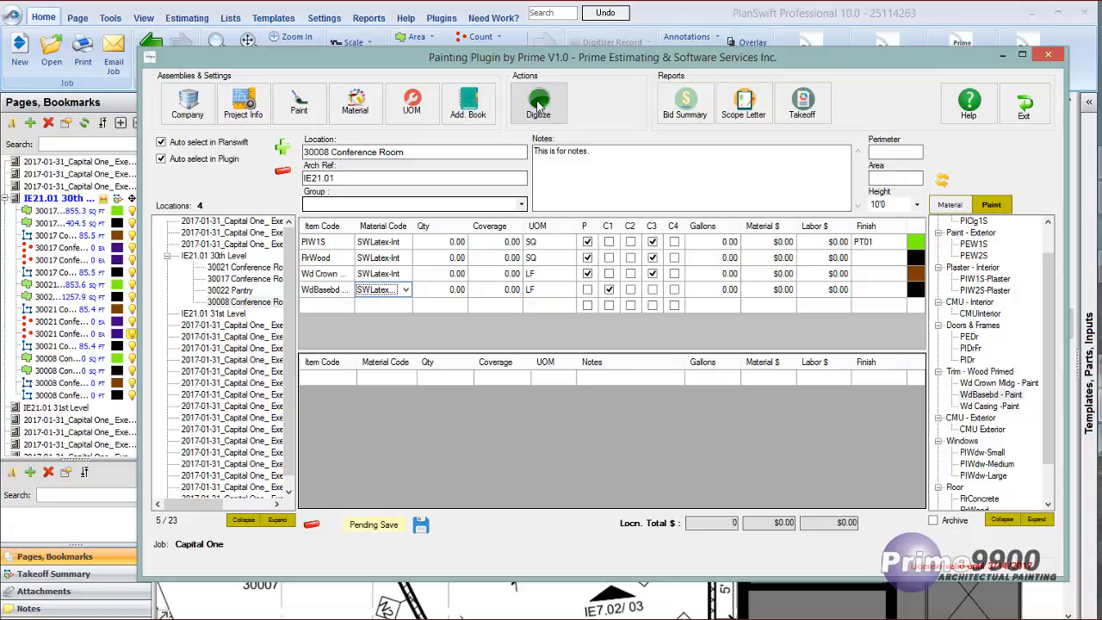
pyautogui.rightClick(430, 289)
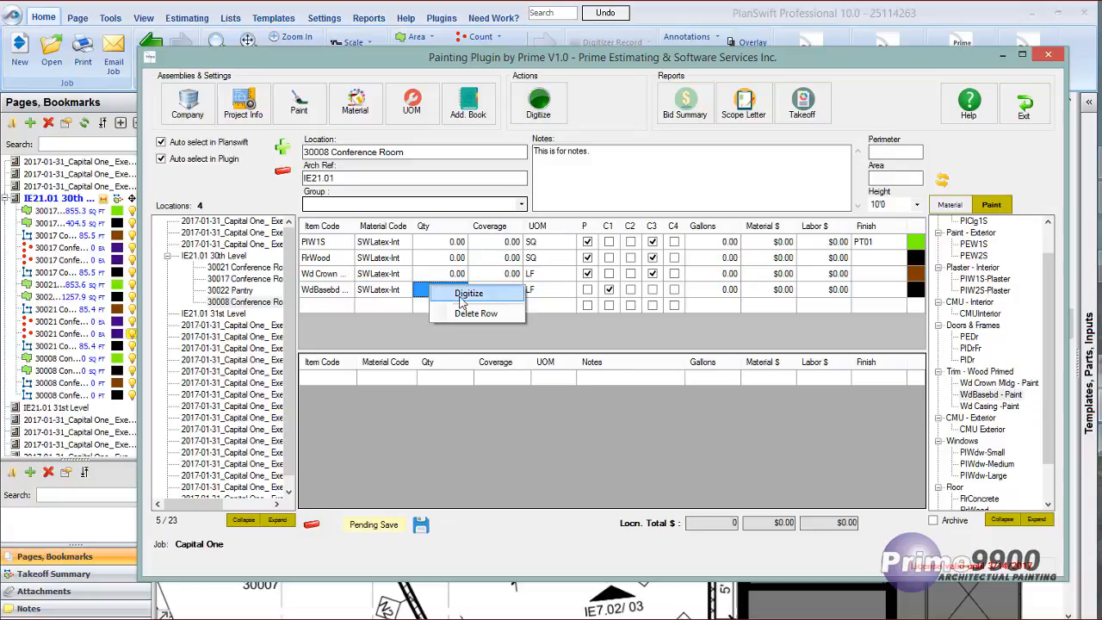
pyautogui.click(600, 334)
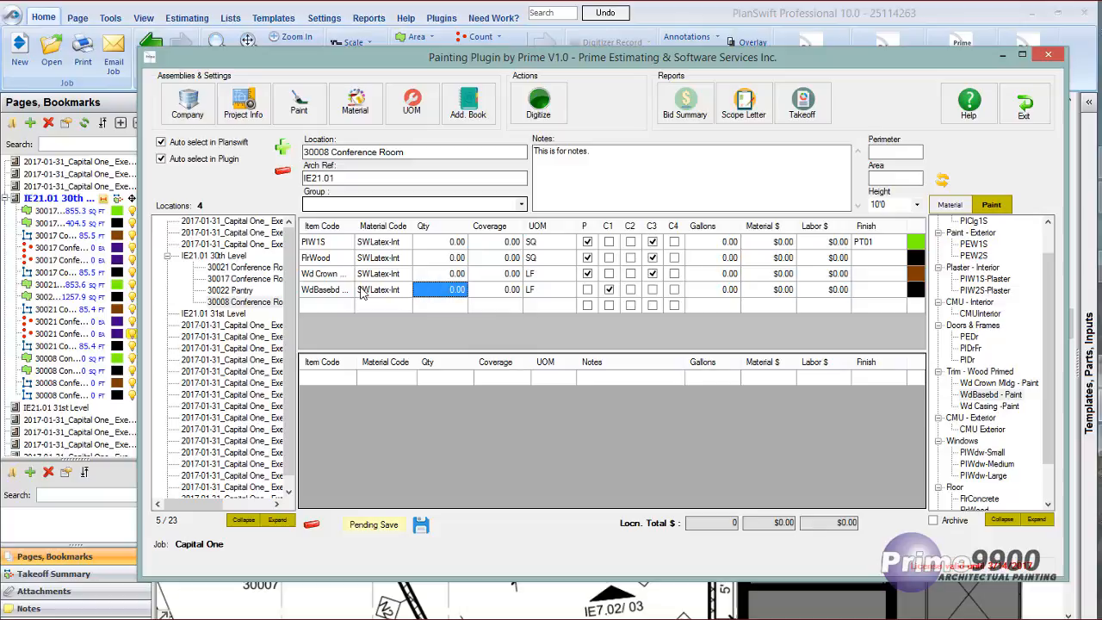
# Digitize the WdBasebd item by tracing the full wall perimeter of Conference 30008 on the plan, and end the recording.
pyautogui.click(365, 291)
pyautogui.click(540, 101)
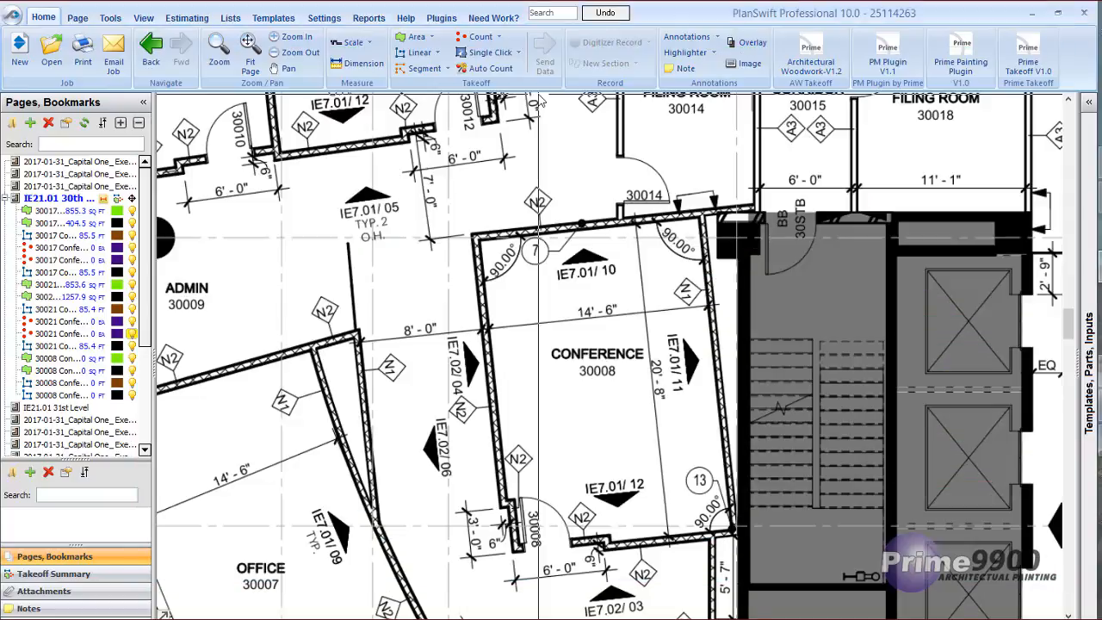
pyautogui.click(480, 238)
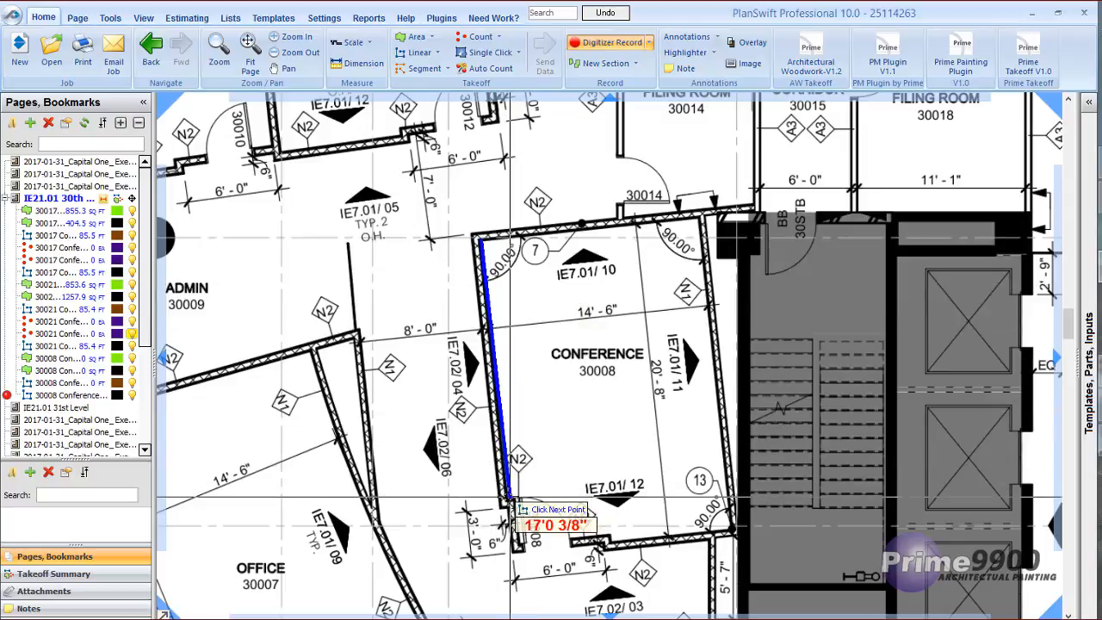
pyautogui.click(508, 500)
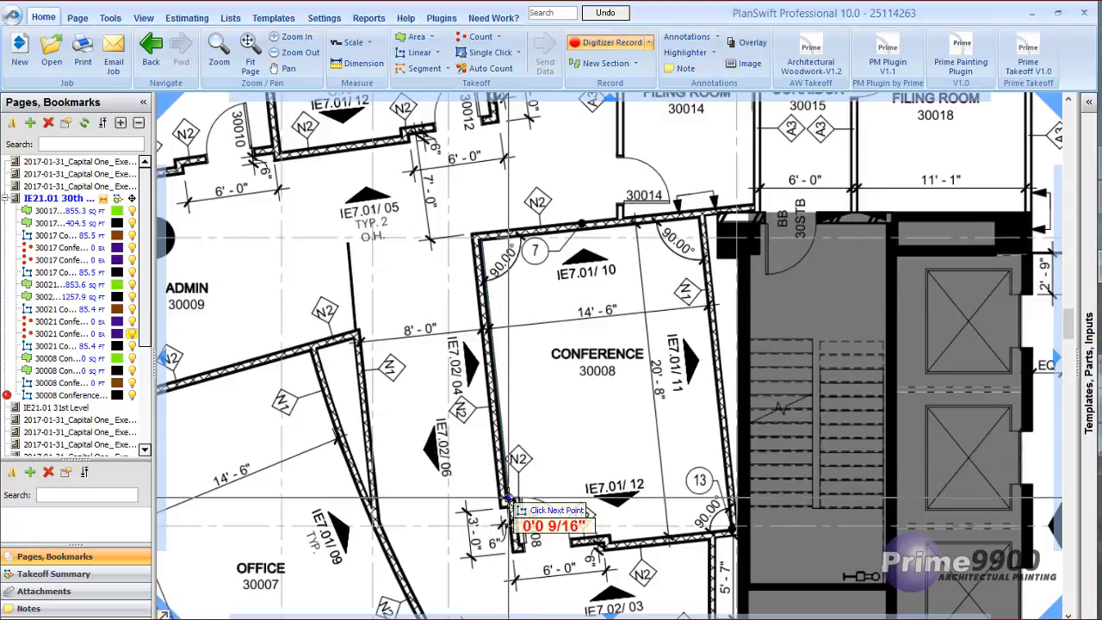
pyautogui.click(520, 545)
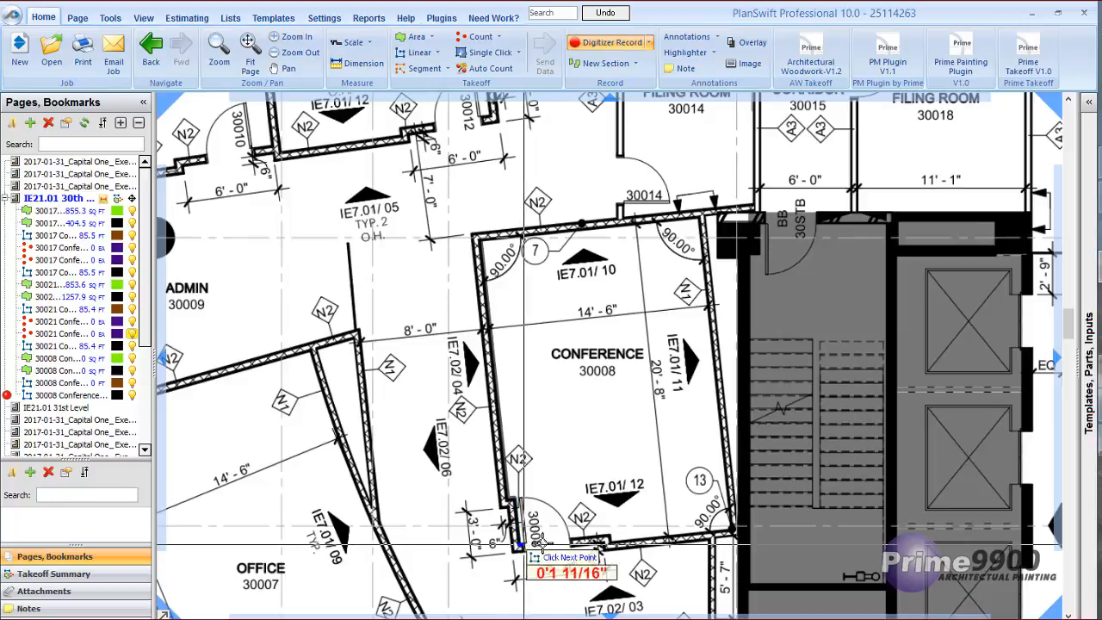
pyautogui.click(613, 540)
pyautogui.click(734, 529)
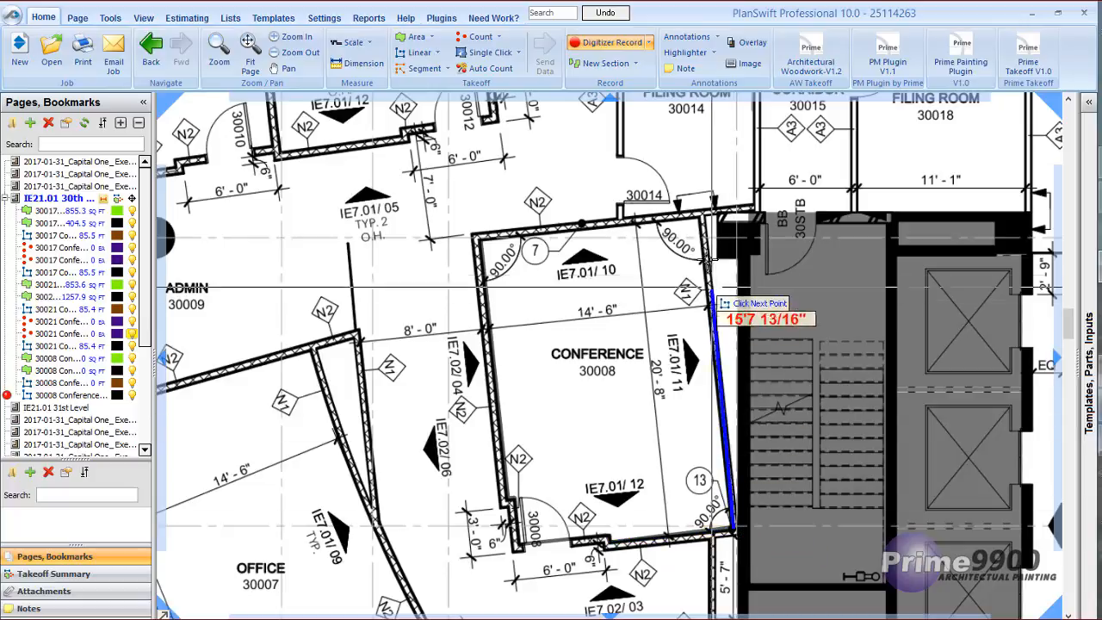
pyautogui.click(699, 217)
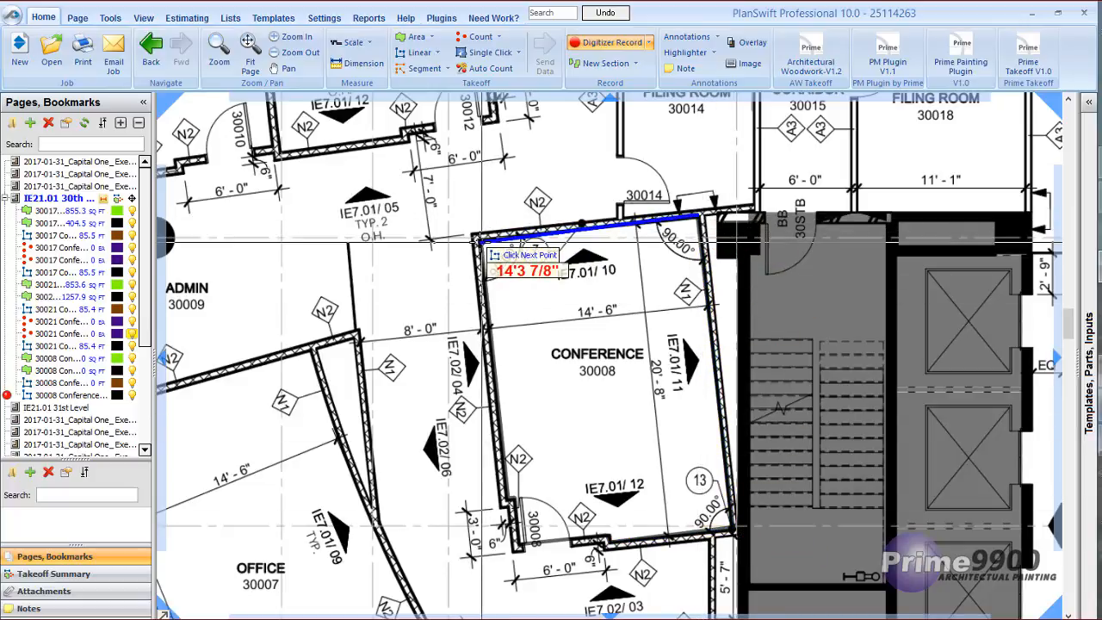
pyautogui.click(476, 240)
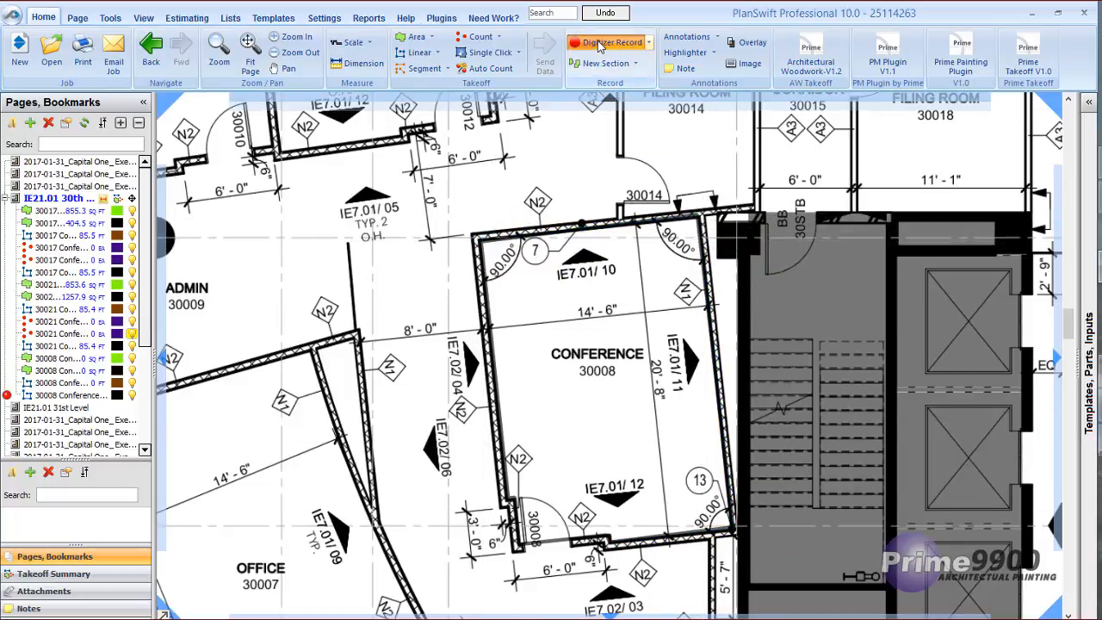
pyautogui.click(600, 45)
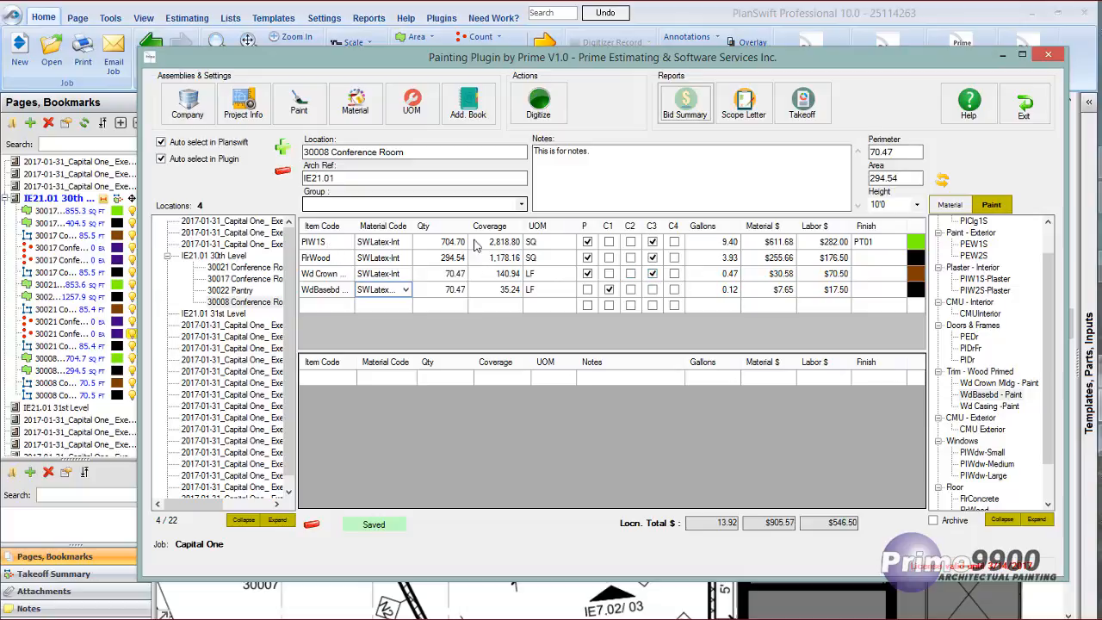
# Try coat option C2 on the PIW1S row and return the row to C3.
pyautogui.click(631, 243)
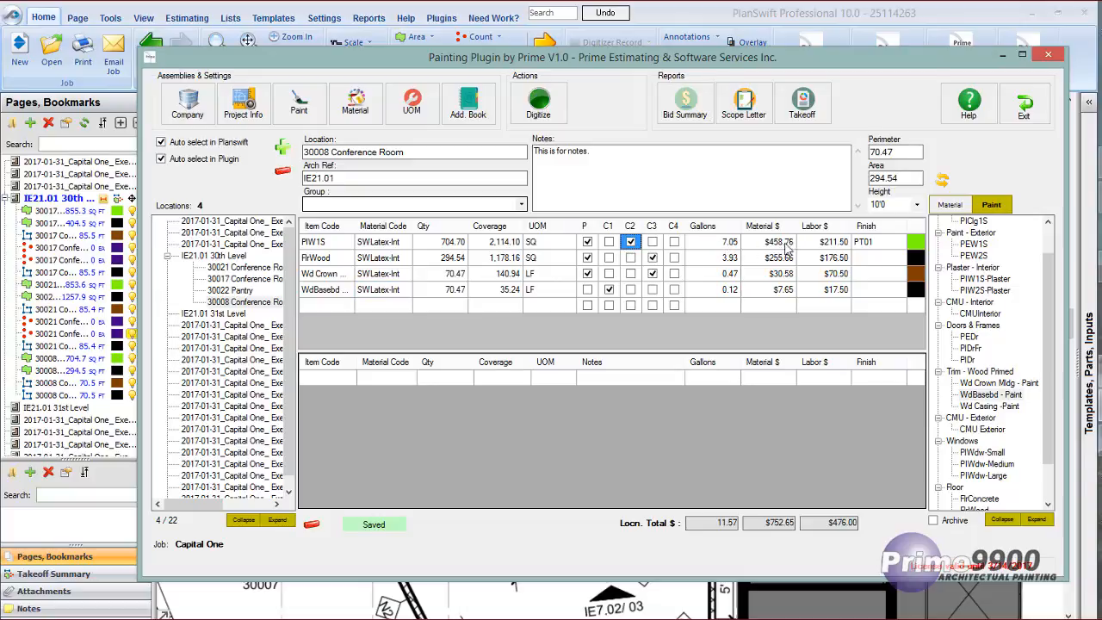
pyautogui.click(652, 242)
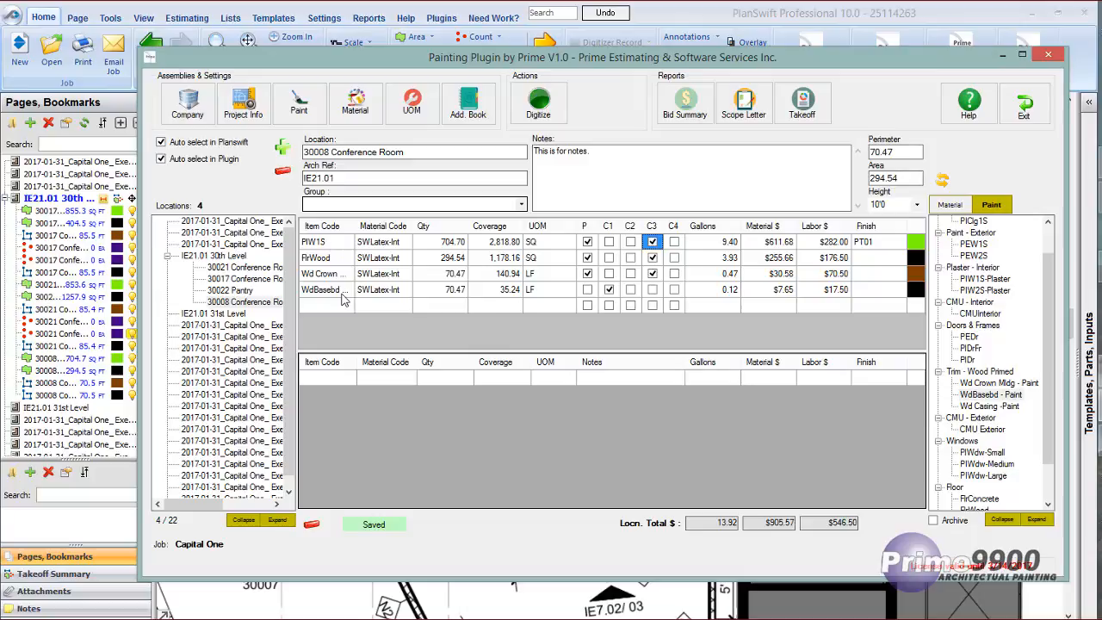
pyautogui.click(1001, 55)
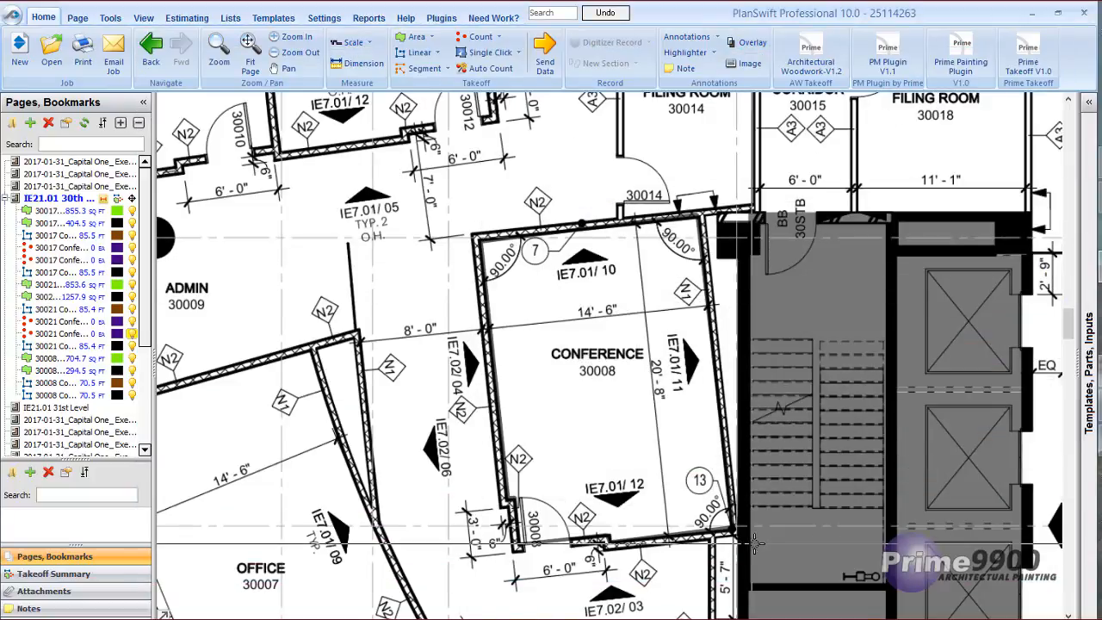
pyautogui.click(1096, 404)
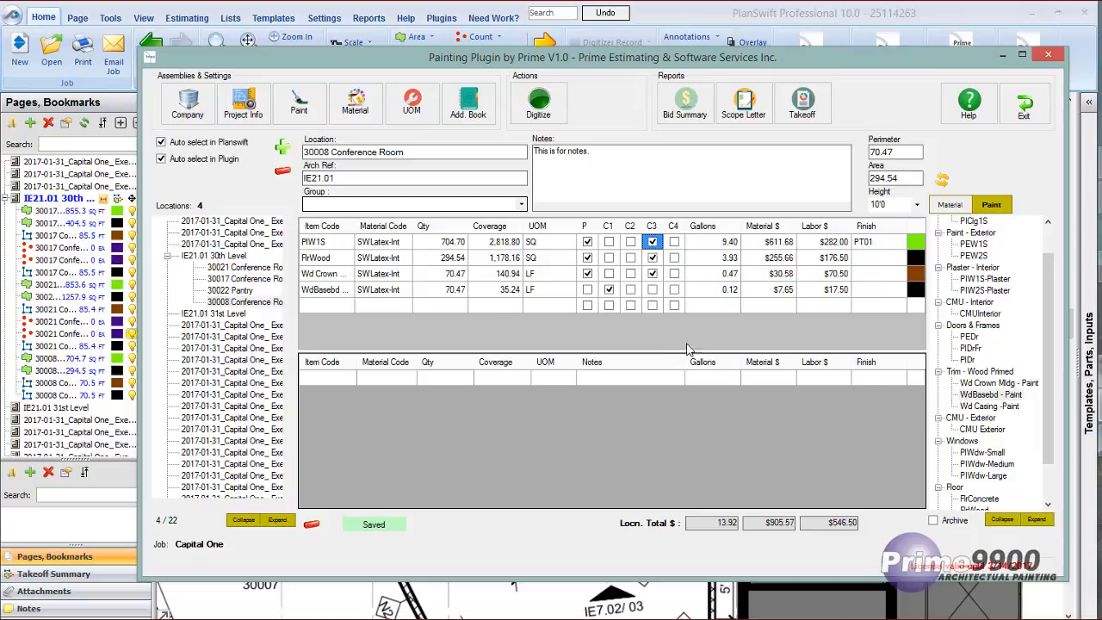
# Add the interior door item PIDr to the conference room's lower item table with material SWAlkyd-Int and finish PT10.
pyautogui.click(350, 384)
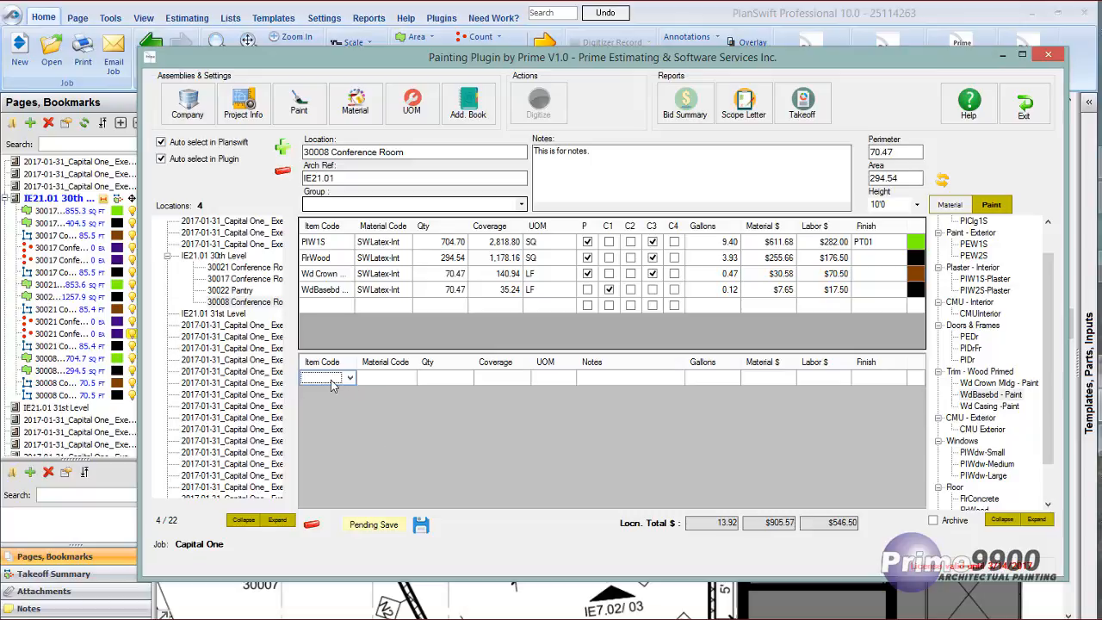
pyautogui.doubleClick(967, 361)
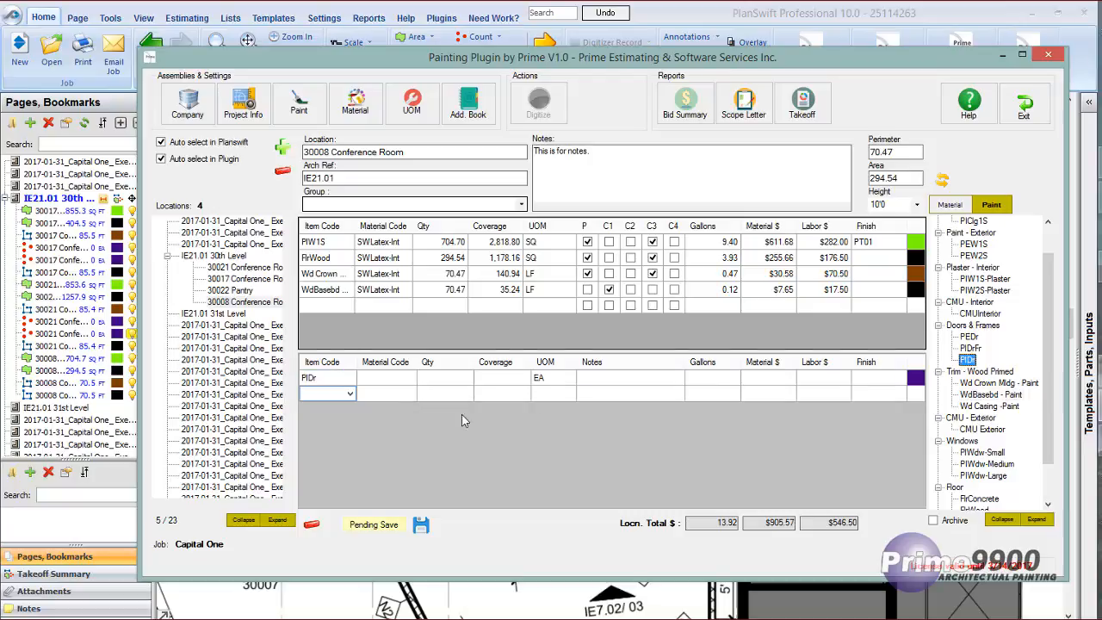
pyautogui.click(399, 377)
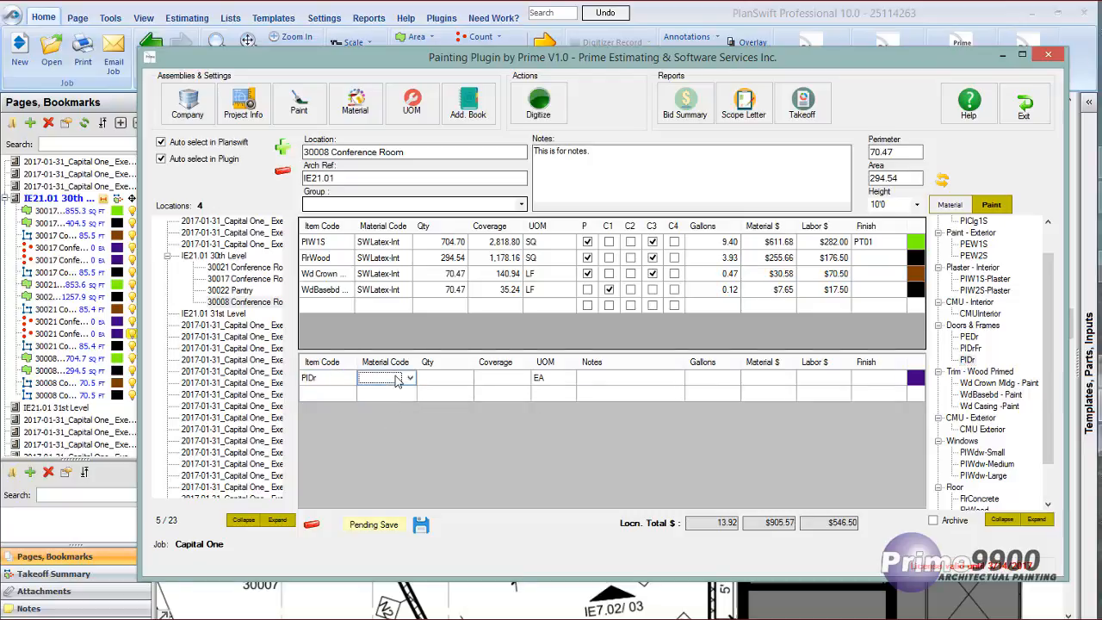
pyautogui.click(412, 378)
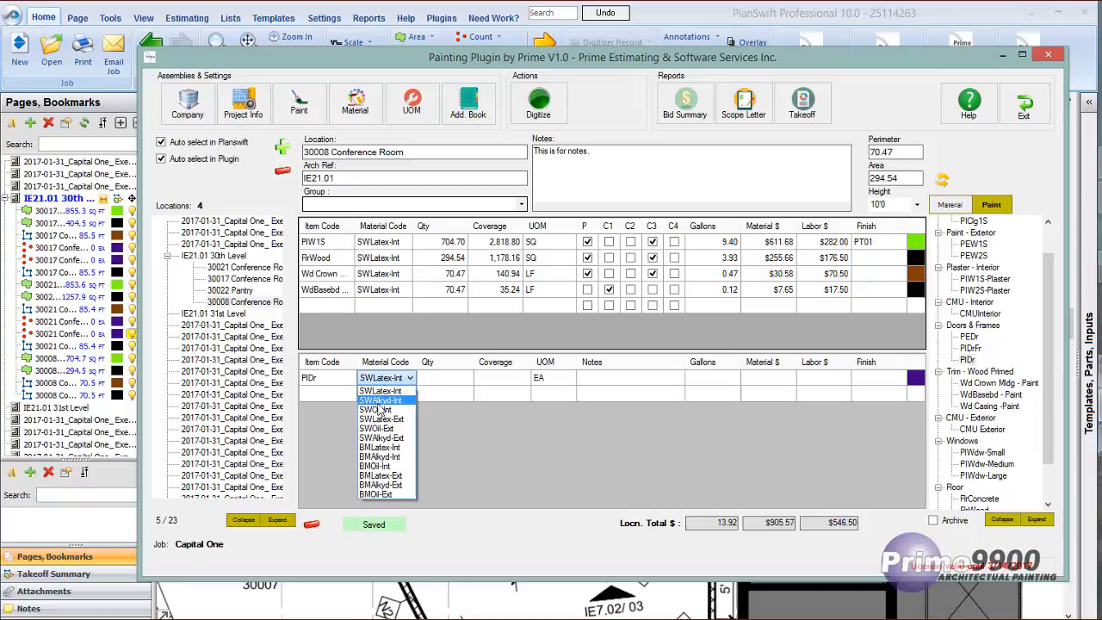
pyautogui.click(379, 400)
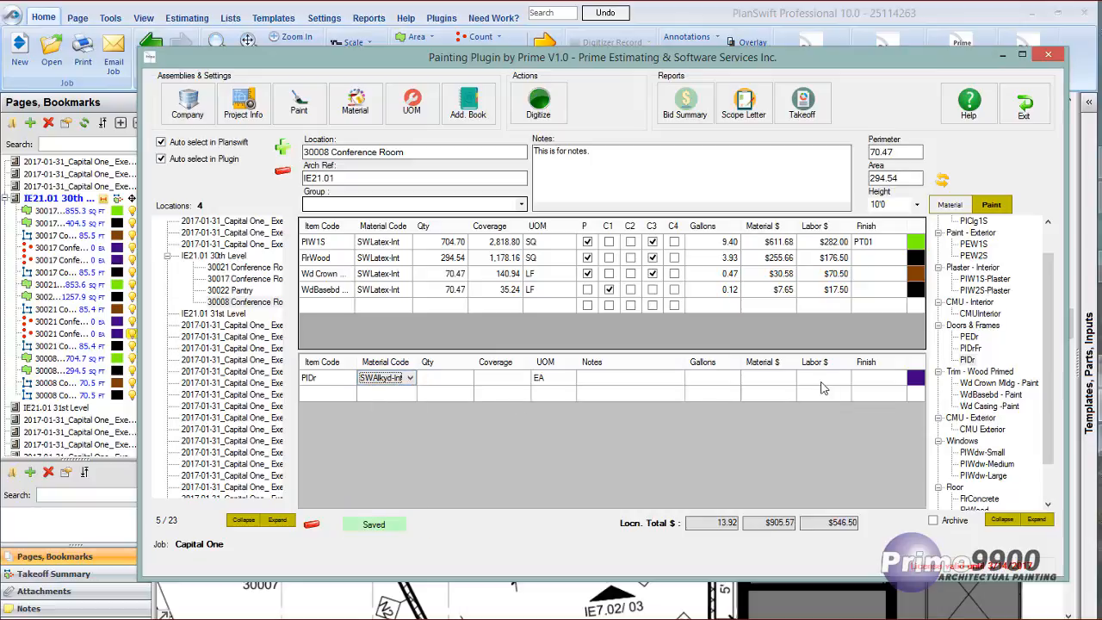
pyautogui.click(864, 379)
pyautogui.write('PT')
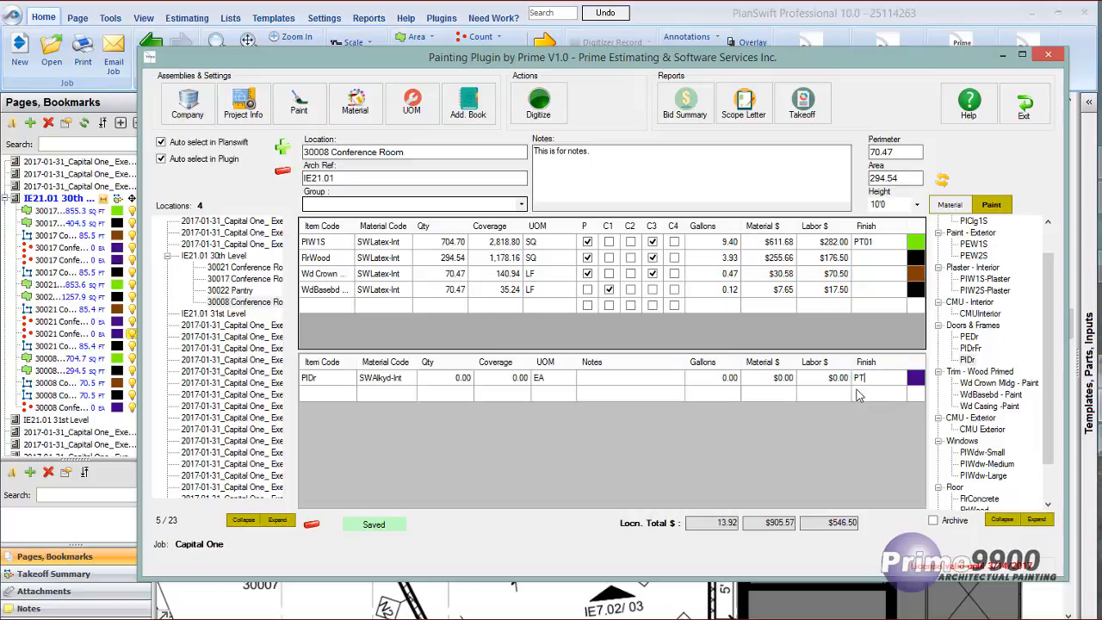
pyautogui.write('10')
# Set the finishes of the FlrWood, Wd Crown and WdBasebd rows to PT02, PT03 and PT04 respectively.
pyautogui.click(872, 261)
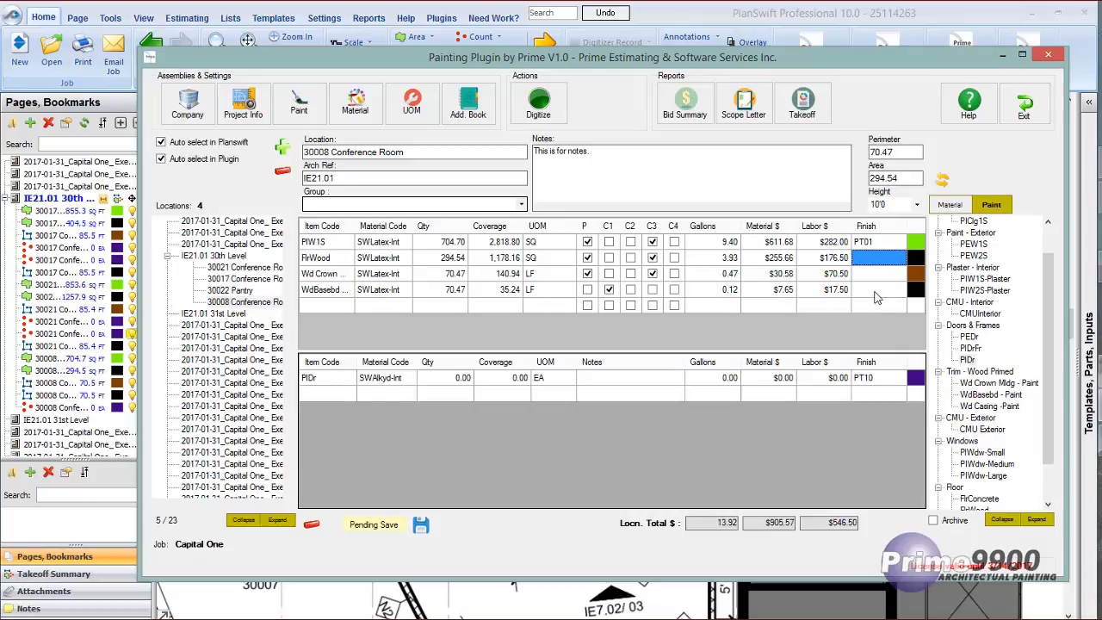
pyautogui.write('P')
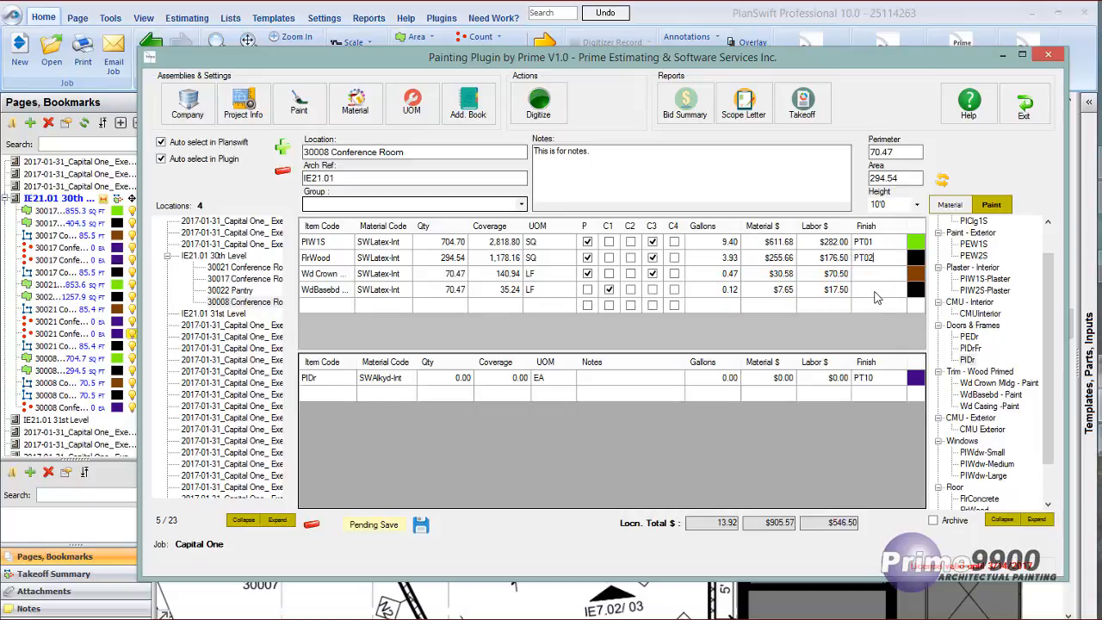
pyautogui.write('T02')
pyautogui.press('Return')
pyautogui.write('PT03')
pyautogui.press('Return')
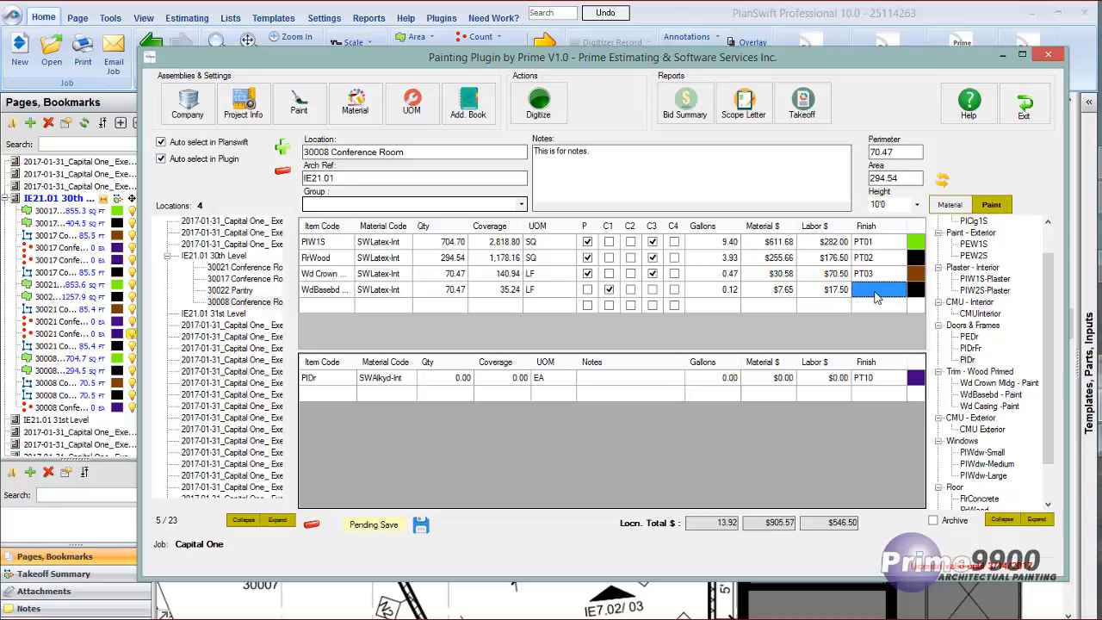
pyautogui.write('PT04')
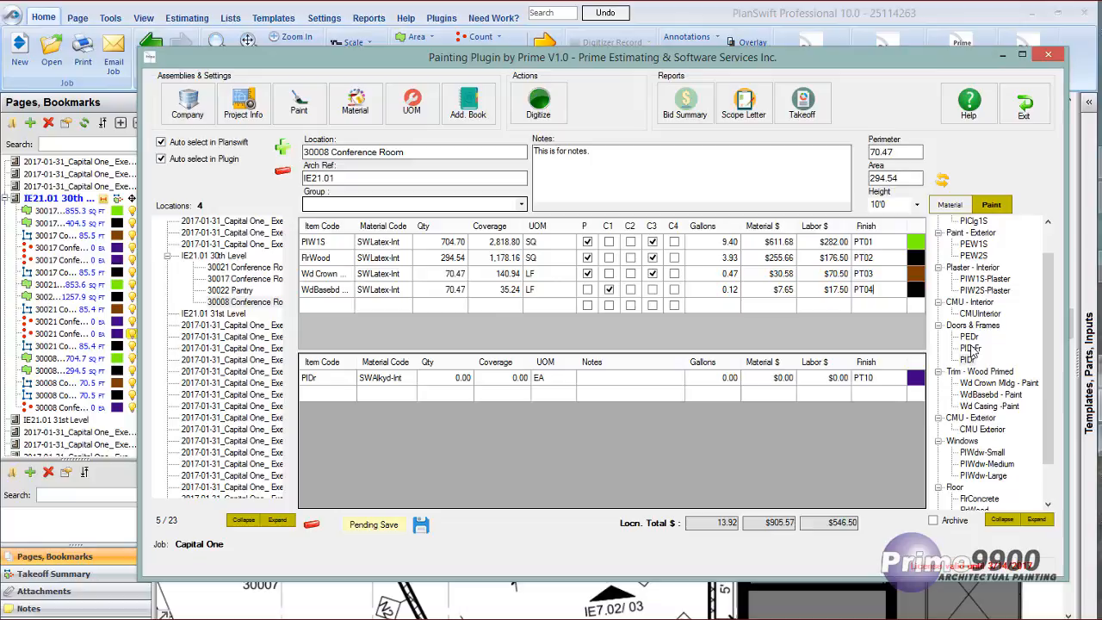
# Add the door frame item PIDrFr to the lower item table with material BMLatex-Int and finish PT11.
pyautogui.moveTo(970, 348); pyautogui.dragTo(331, 401)
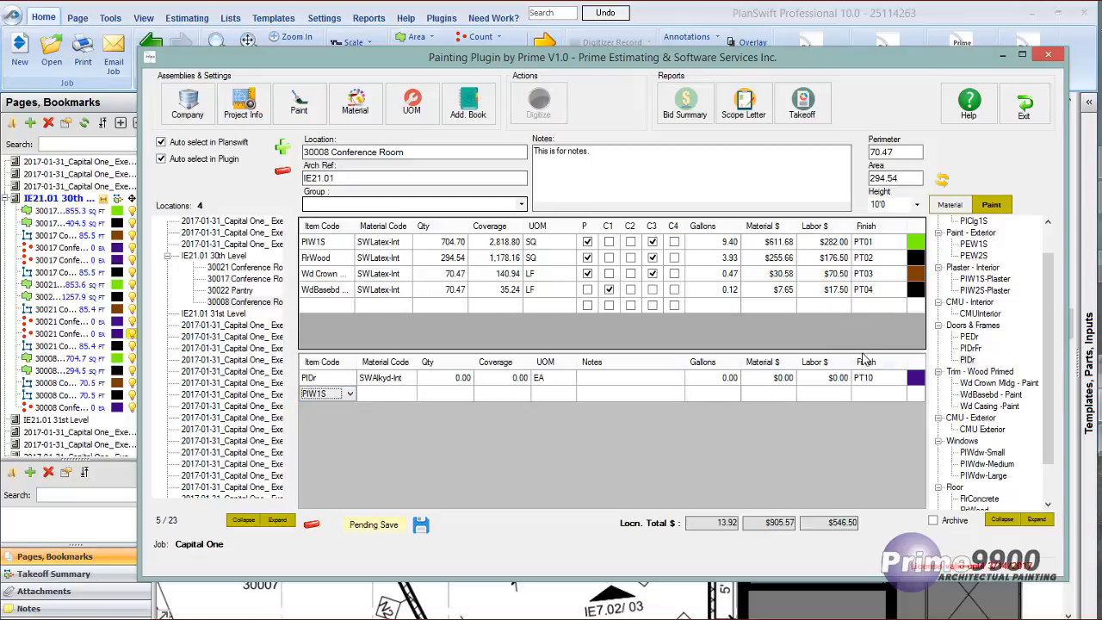
pyautogui.doubleClick(972, 350)
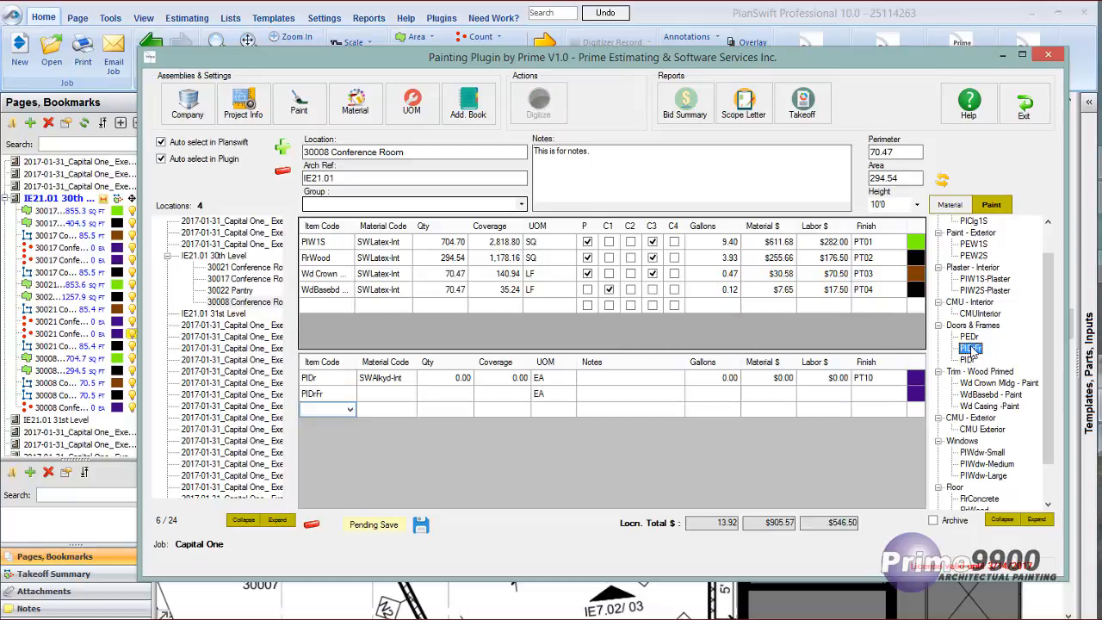
pyautogui.click(392, 395)
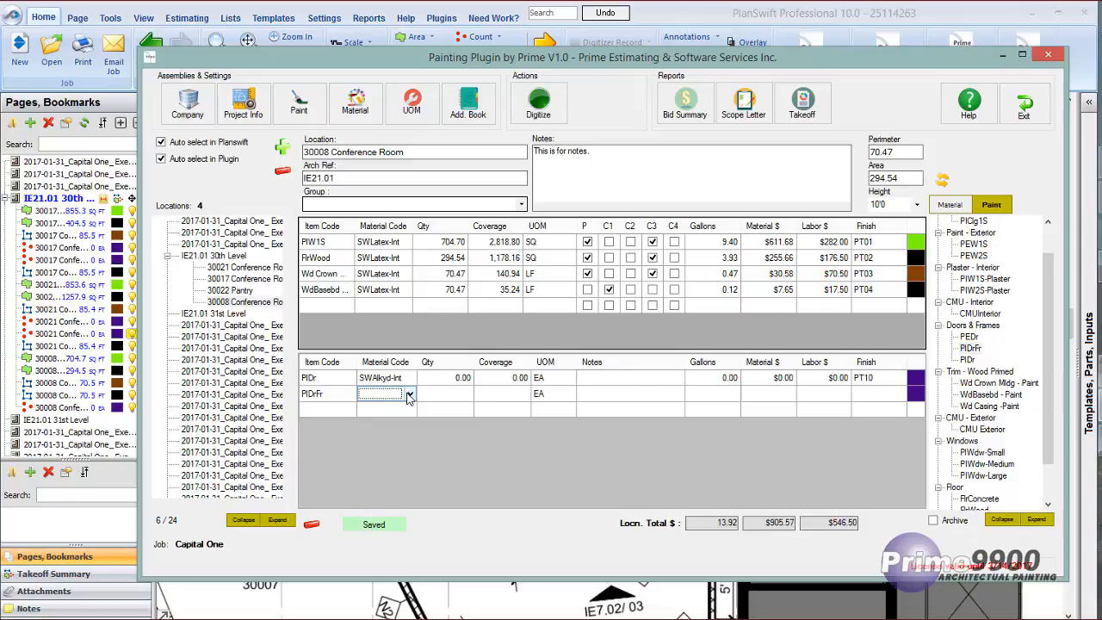
pyautogui.click(409, 394)
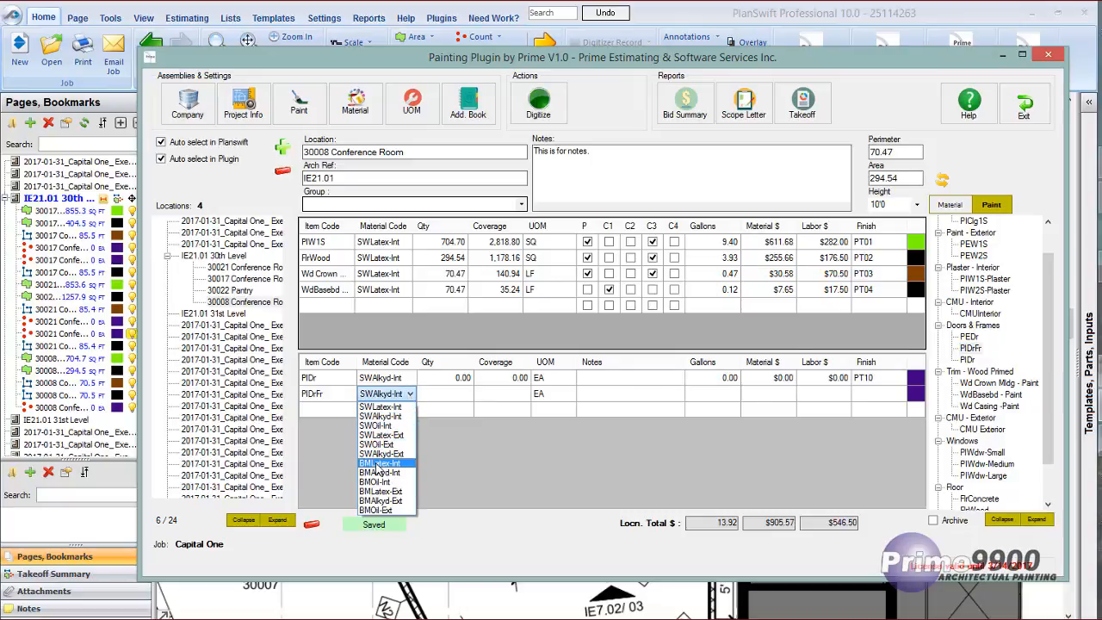
pyautogui.click(379, 463)
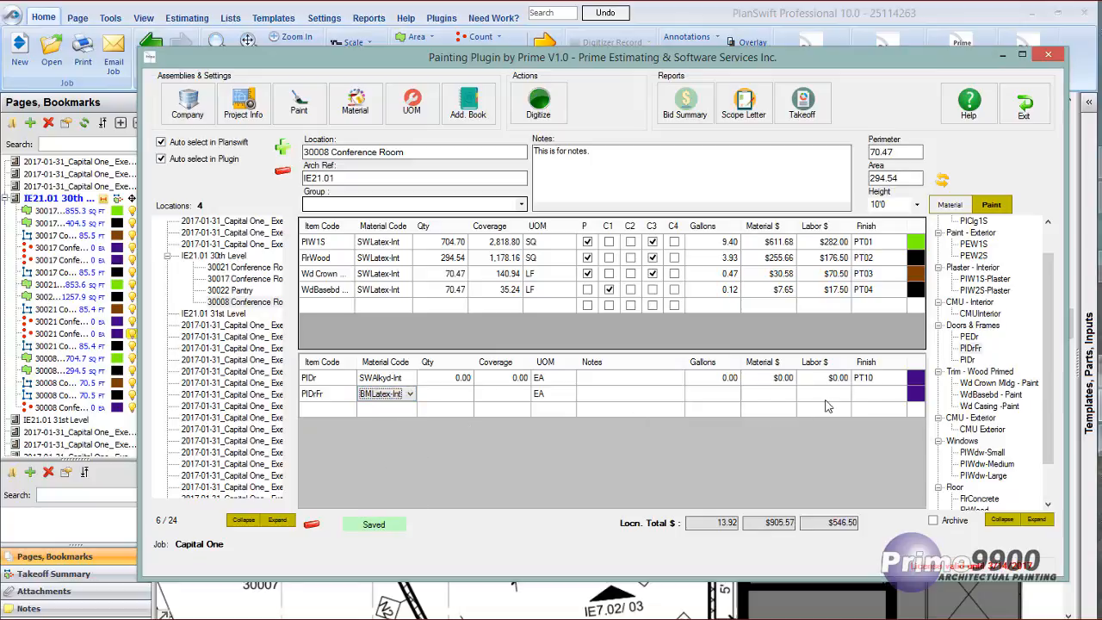
pyautogui.click(877, 396)
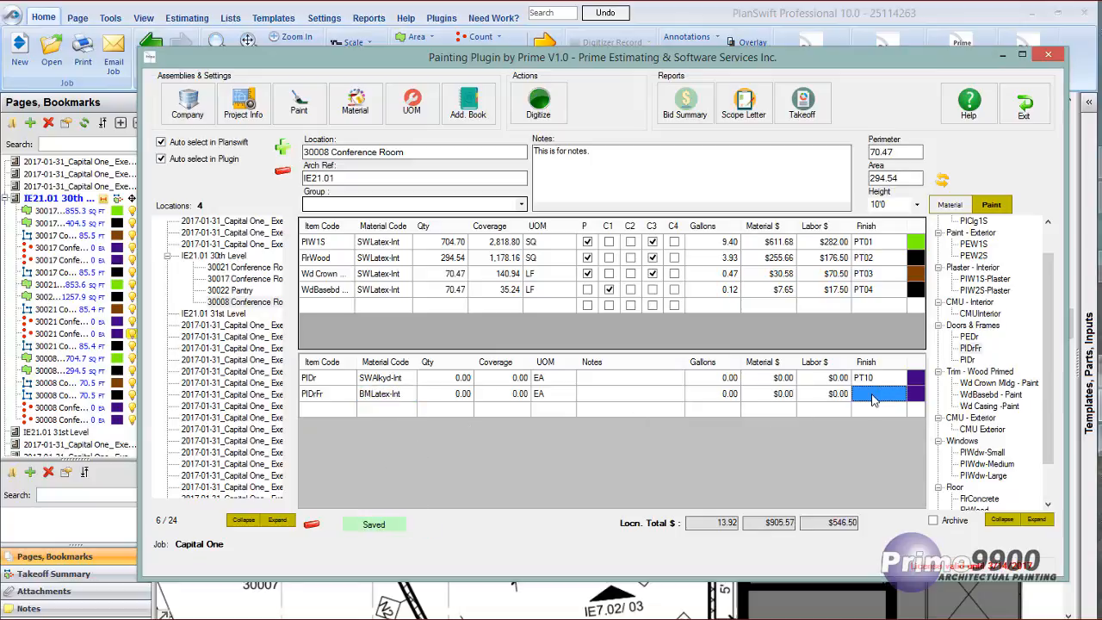
pyautogui.write('PT11')
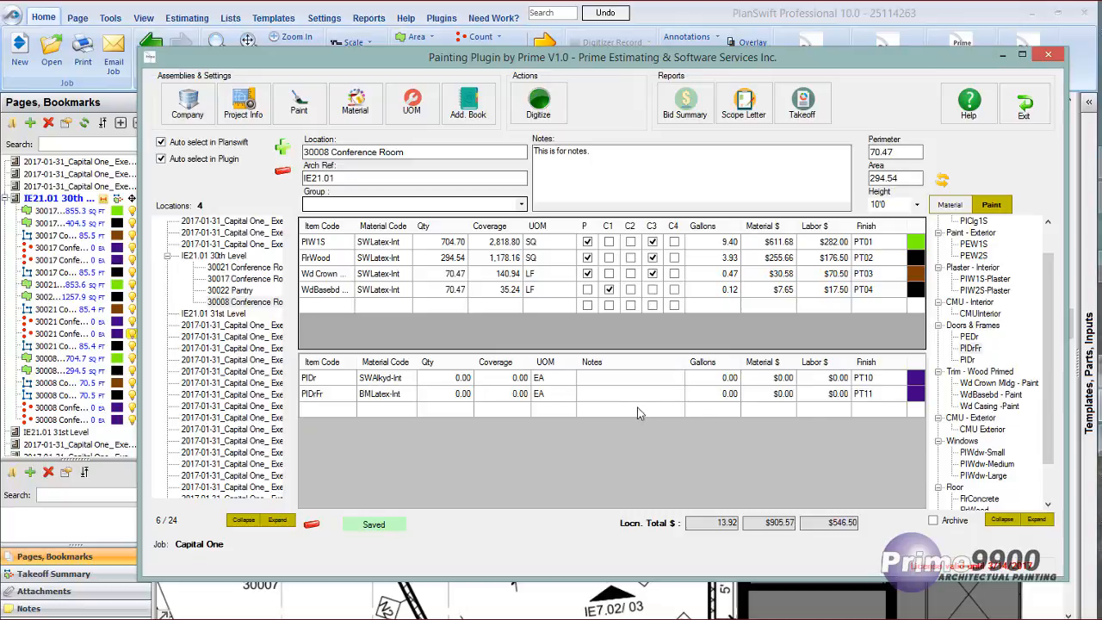
# Digitize the PIDr quantity by marking one point at the hinge side of Conference 30008's door, and end the recording.
pyautogui.click(449, 383)
pyautogui.rightClick(446, 382)
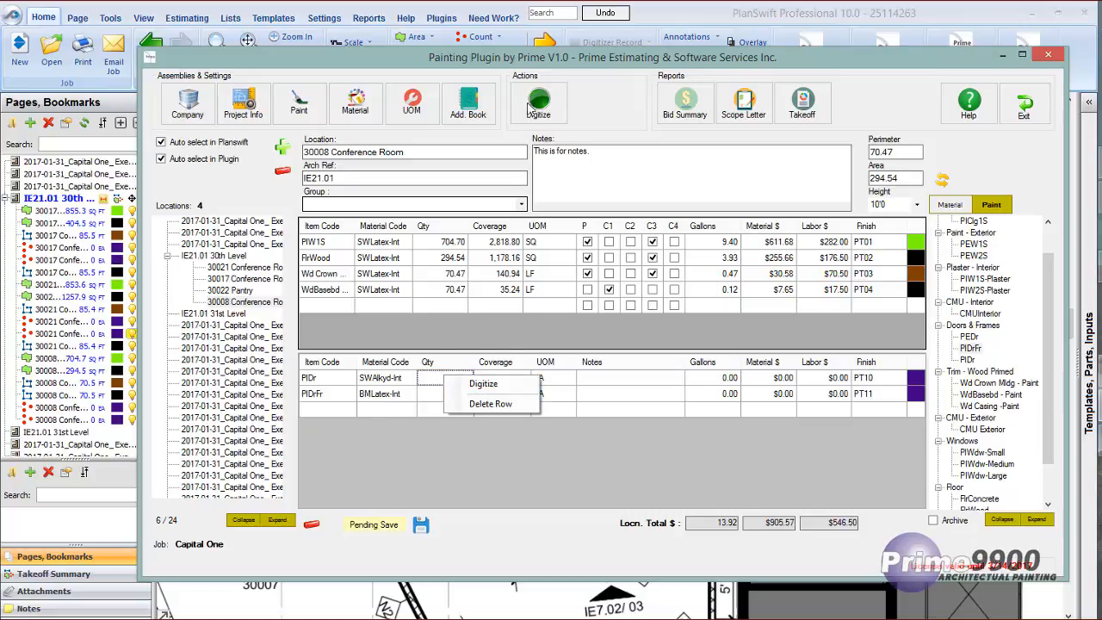
pyautogui.click(481, 387)
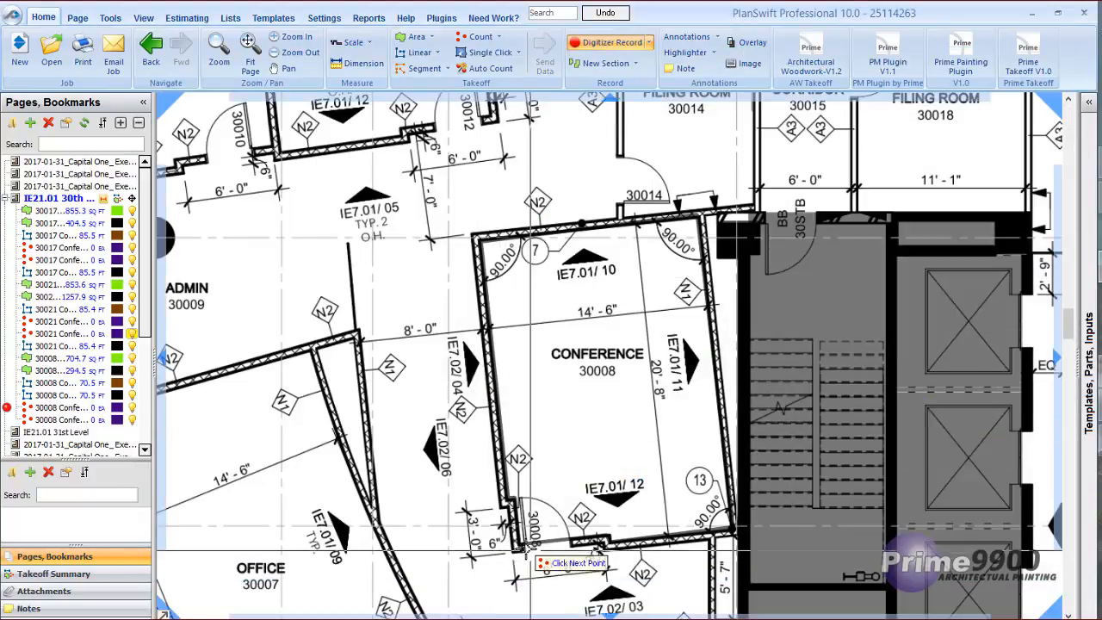
pyautogui.scroll(1, 573, 284)
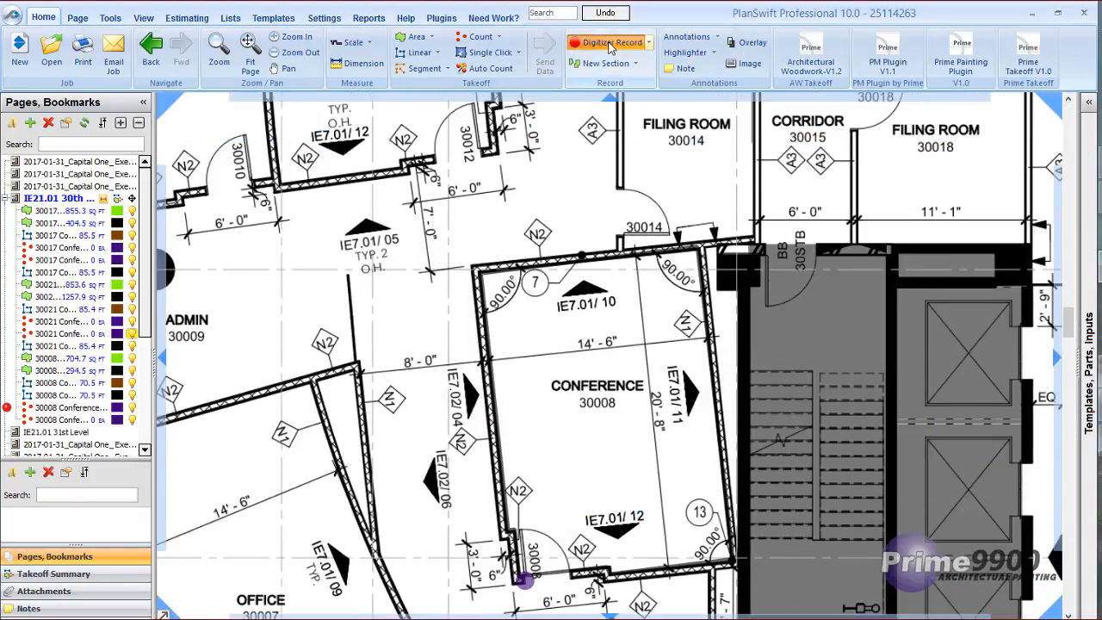
pyautogui.click(590, 222)
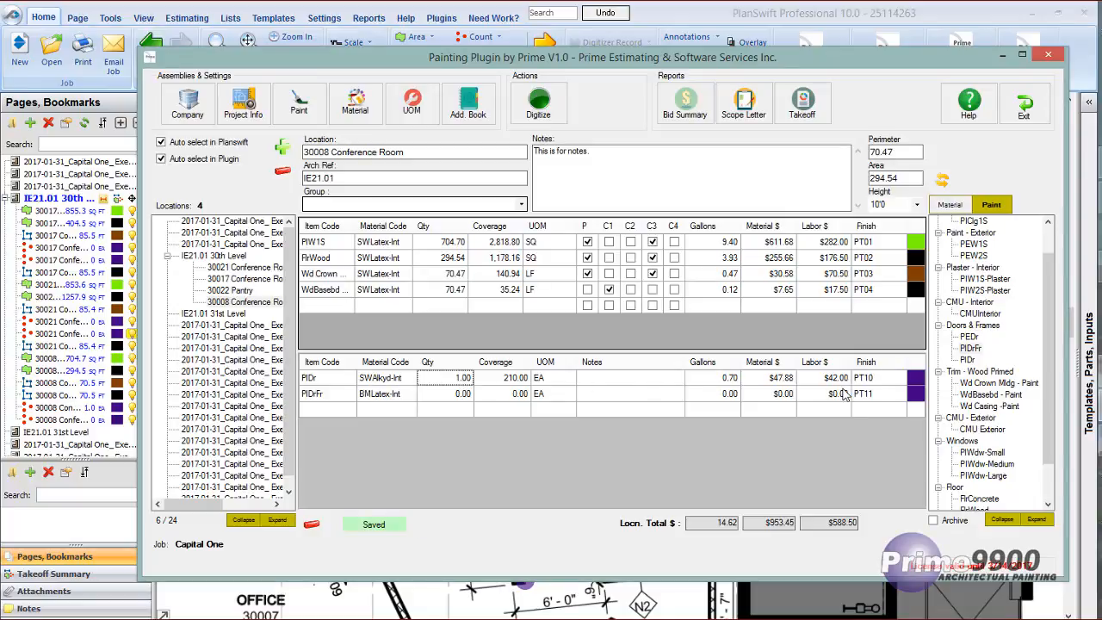
# Digitize the PIDrFr quantity by marking one point at the other jamb of Conference 30008's door opening, and end the recording.
pyautogui.click(449, 394)
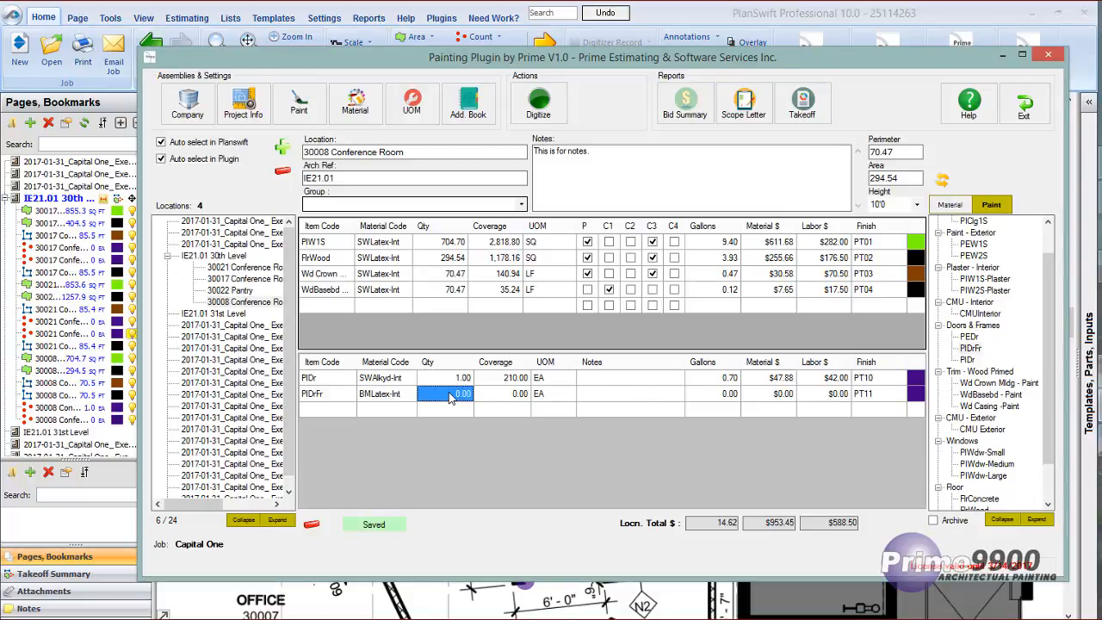
pyautogui.rightClick(449, 395)
pyautogui.click(487, 402)
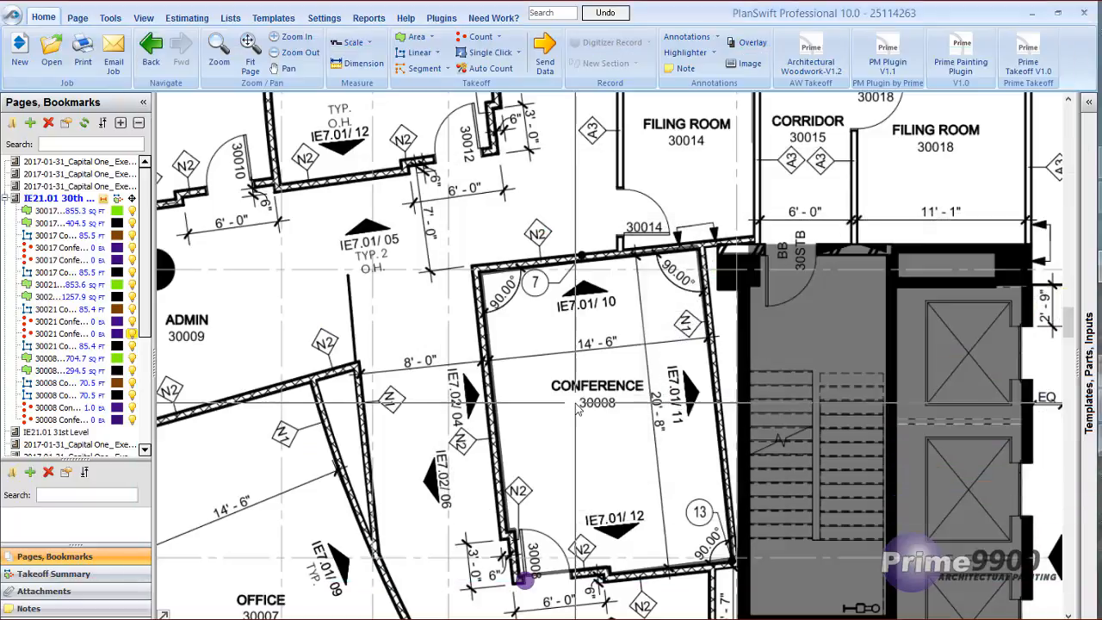
pyautogui.click(564, 575)
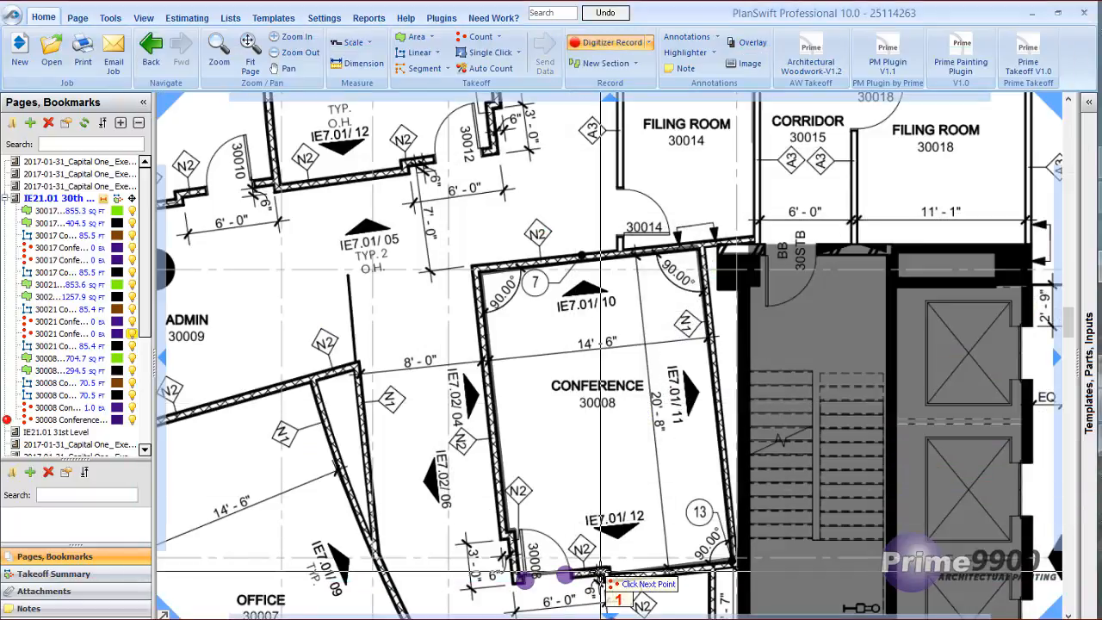
pyautogui.click(607, 42)
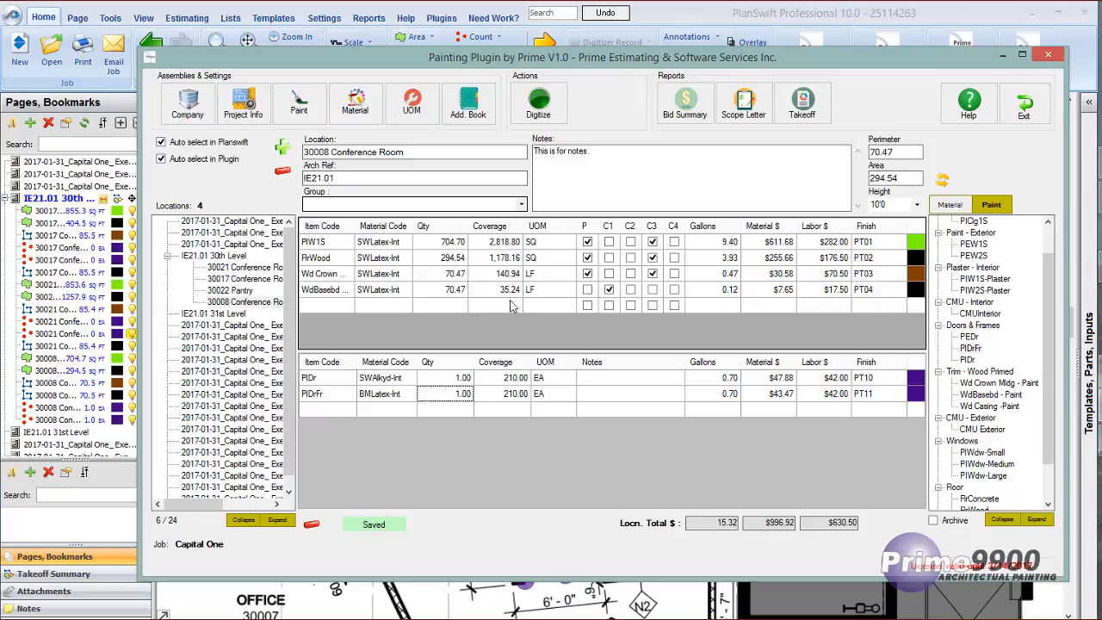
# Add the CMUInterior item to the empty row of the conference room's upper item table.
pyautogui.click(587, 290)
pyautogui.click(389, 308)
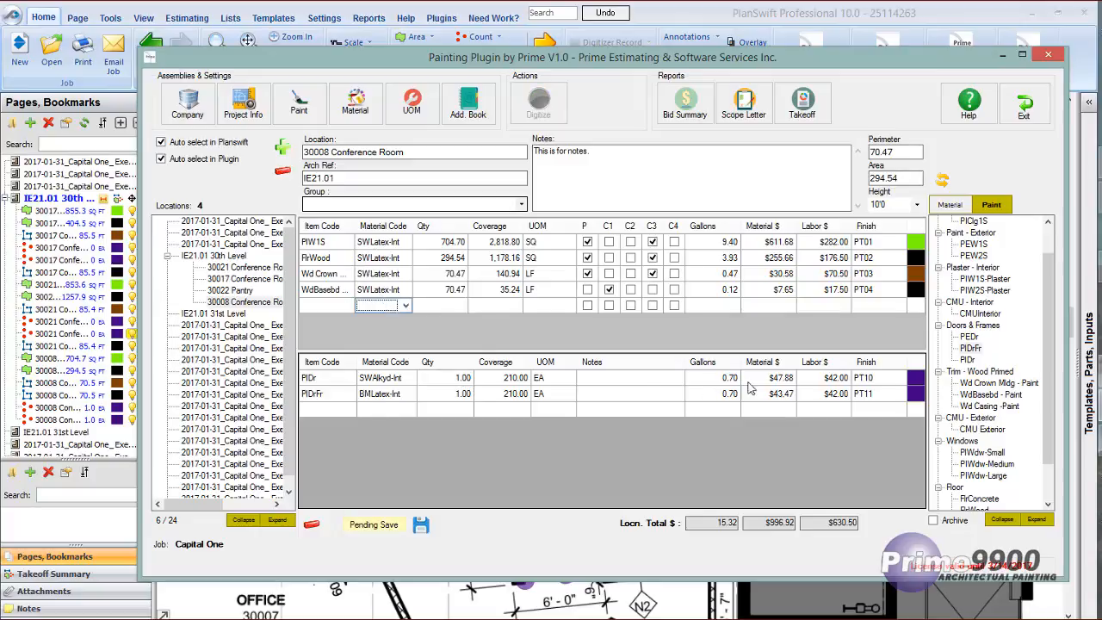
pyautogui.doubleClick(978, 314)
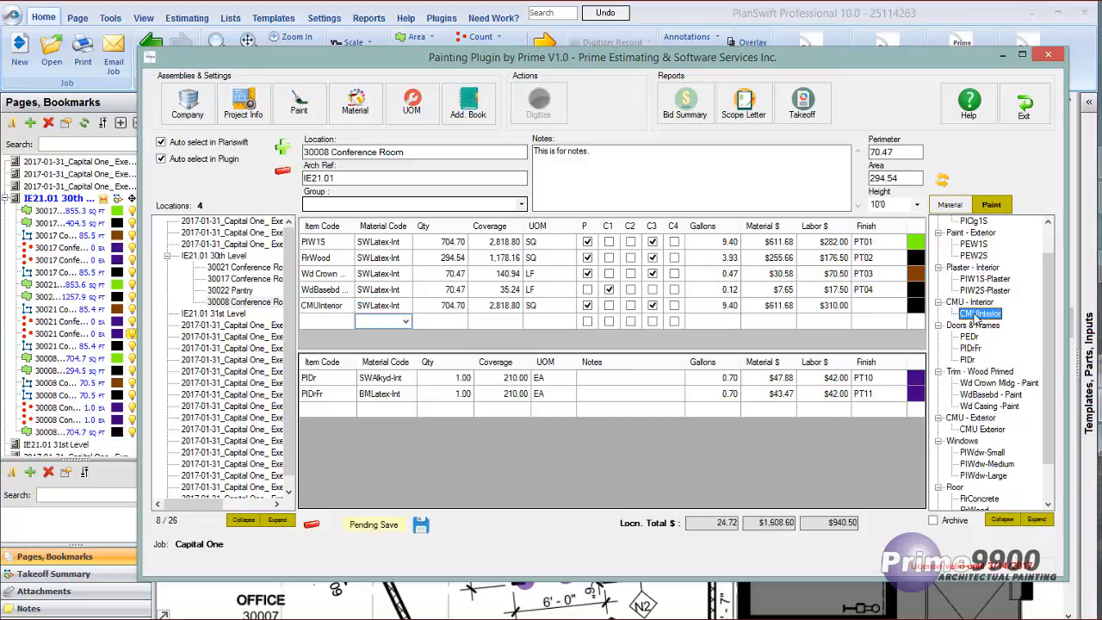
pyautogui.click(402, 321)
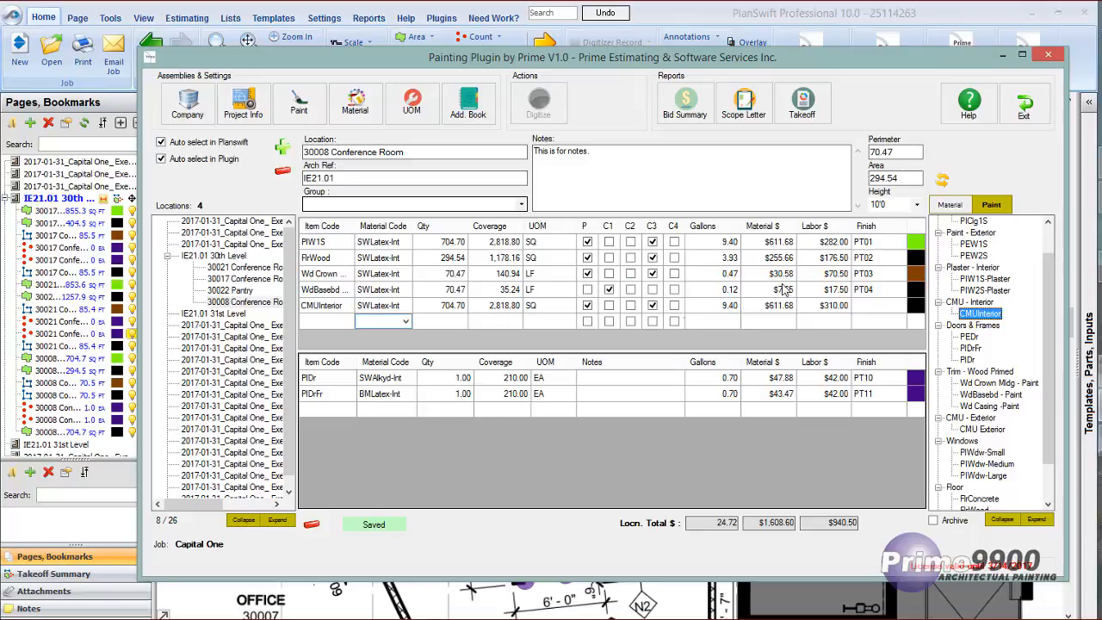
pyautogui.click(940, 179)
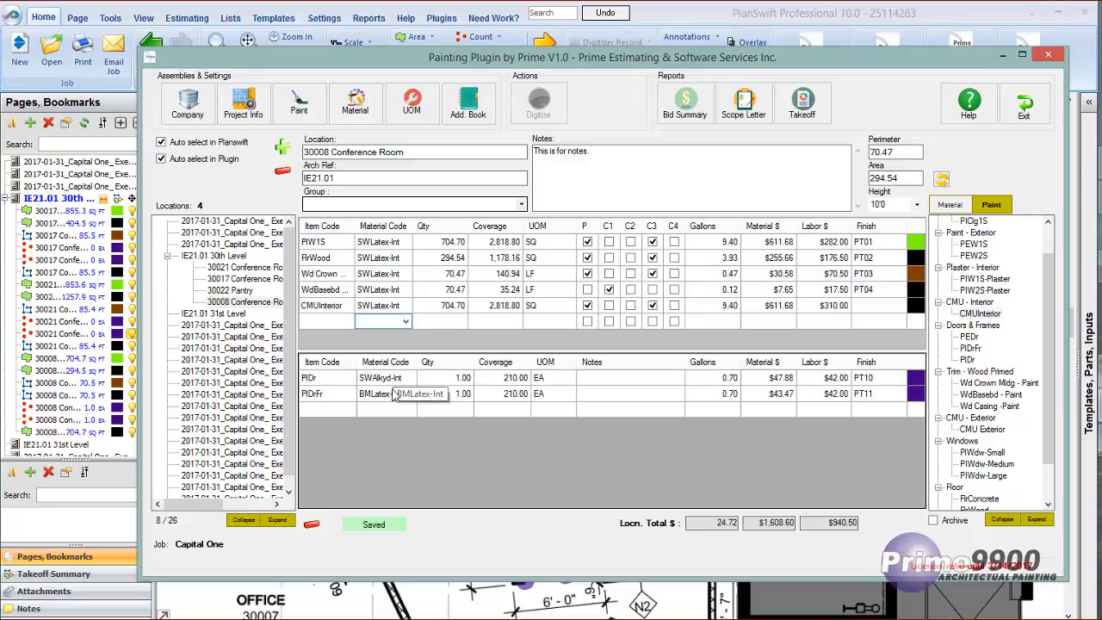
# Review the item tables of the 30021 Conference Room, 30017 Conference Room and 30022 Pantry locations, and bring the plan back into view.
pyautogui.click(237, 268)
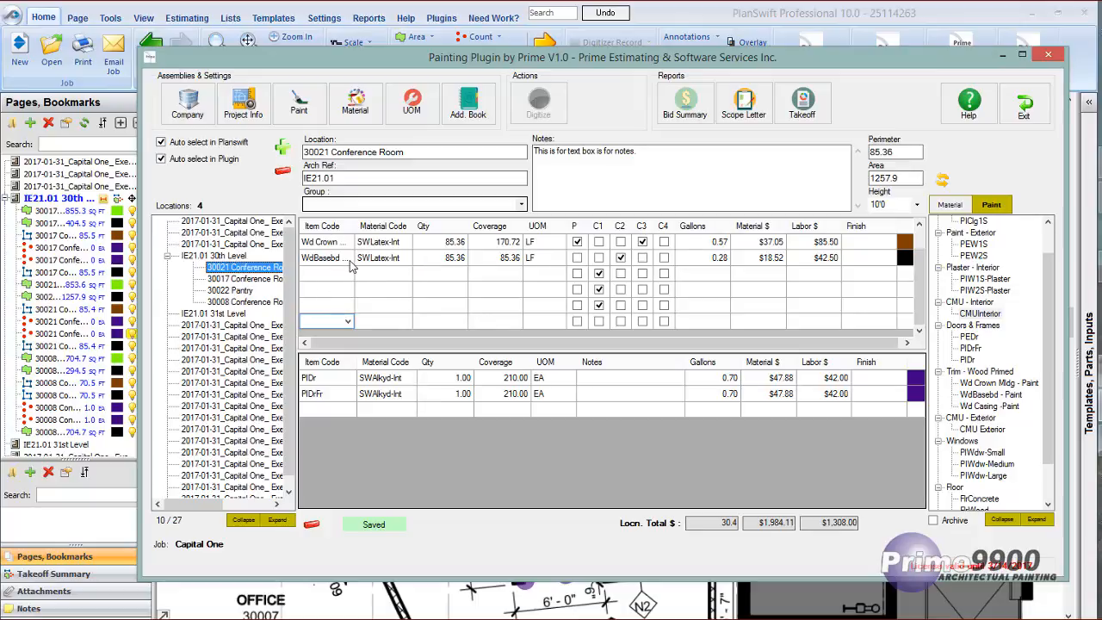
pyautogui.click(251, 279)
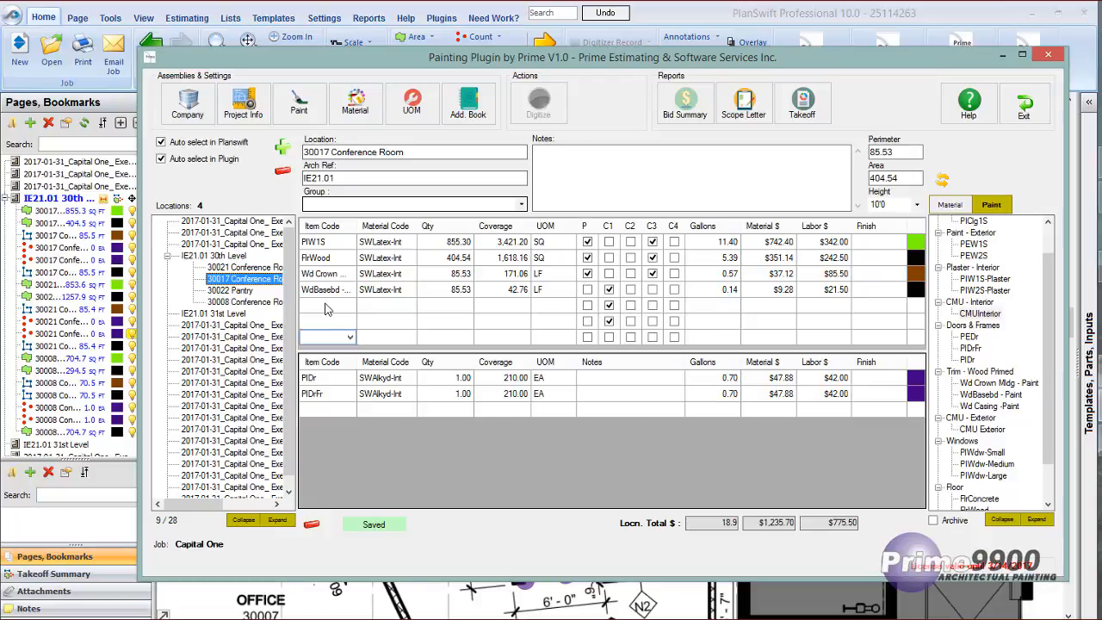
pyautogui.click(245, 294)
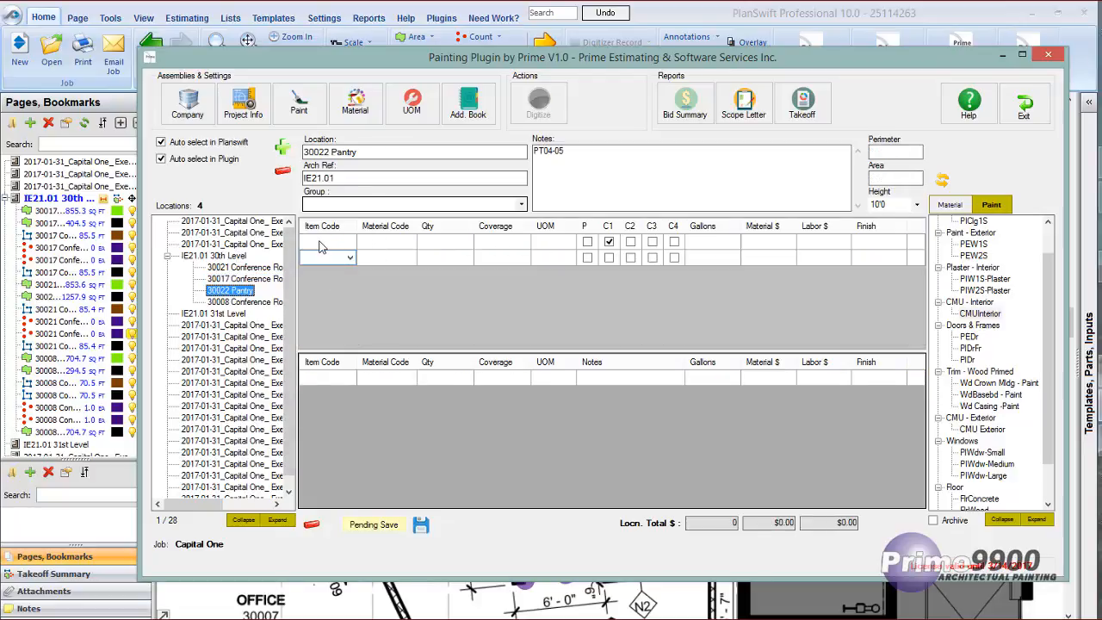
pyautogui.click(396, 241)
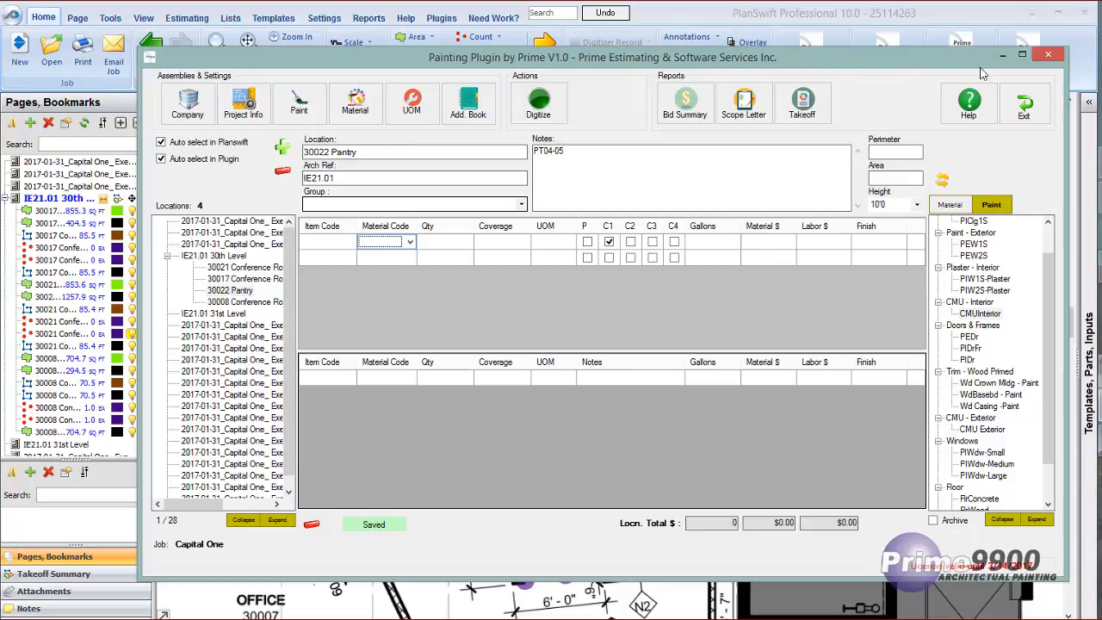
pyautogui.click(1002, 54)
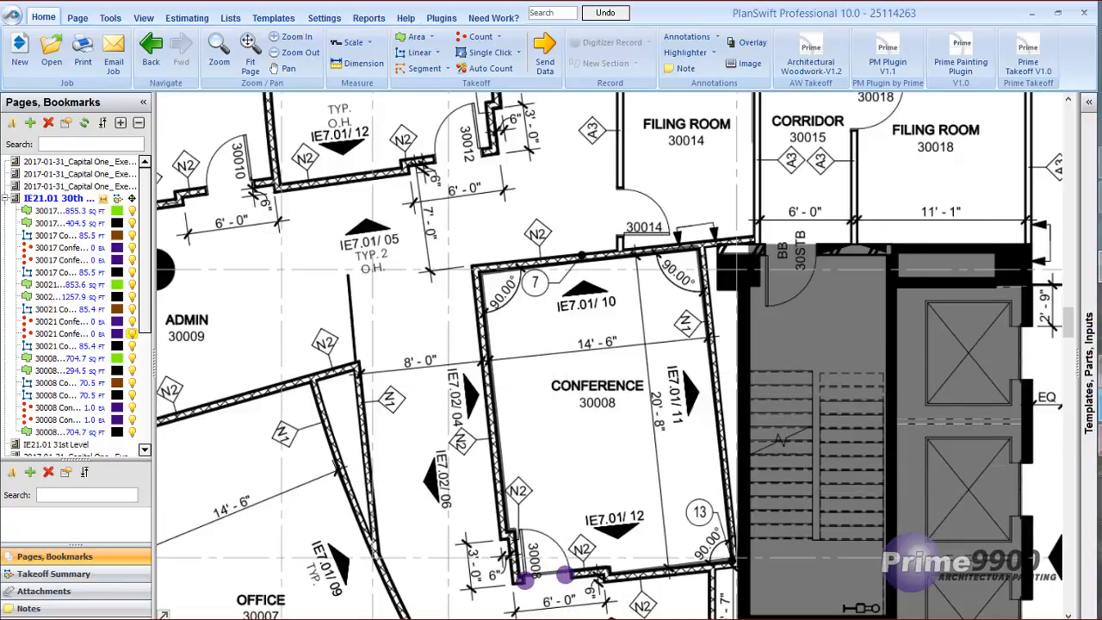
# Return to the painting plugin and add the PIW1S and PIClg1S items to the 30022 Pantry's upper item table.
pyautogui.click(1100, 412)
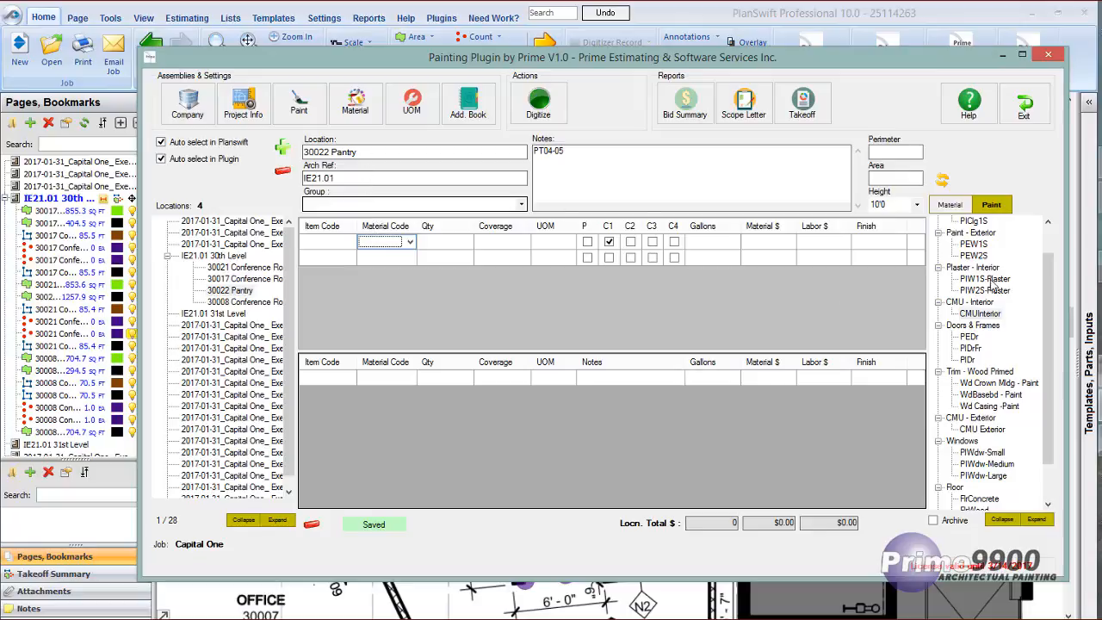
pyautogui.scroll(1, 1016, 241)
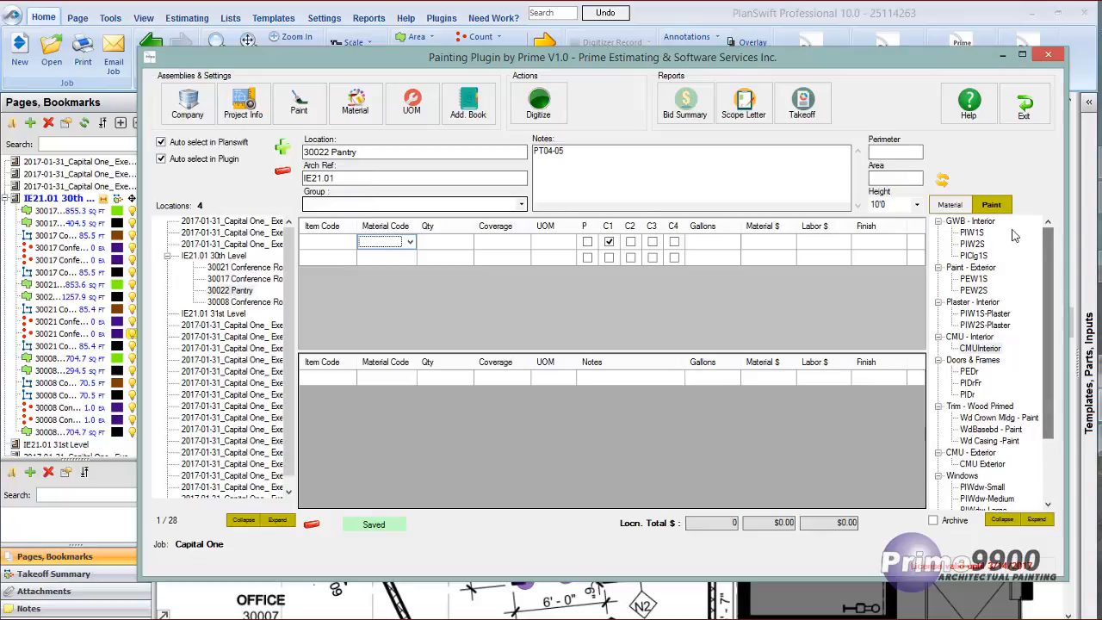
pyautogui.doubleClick(975, 234)
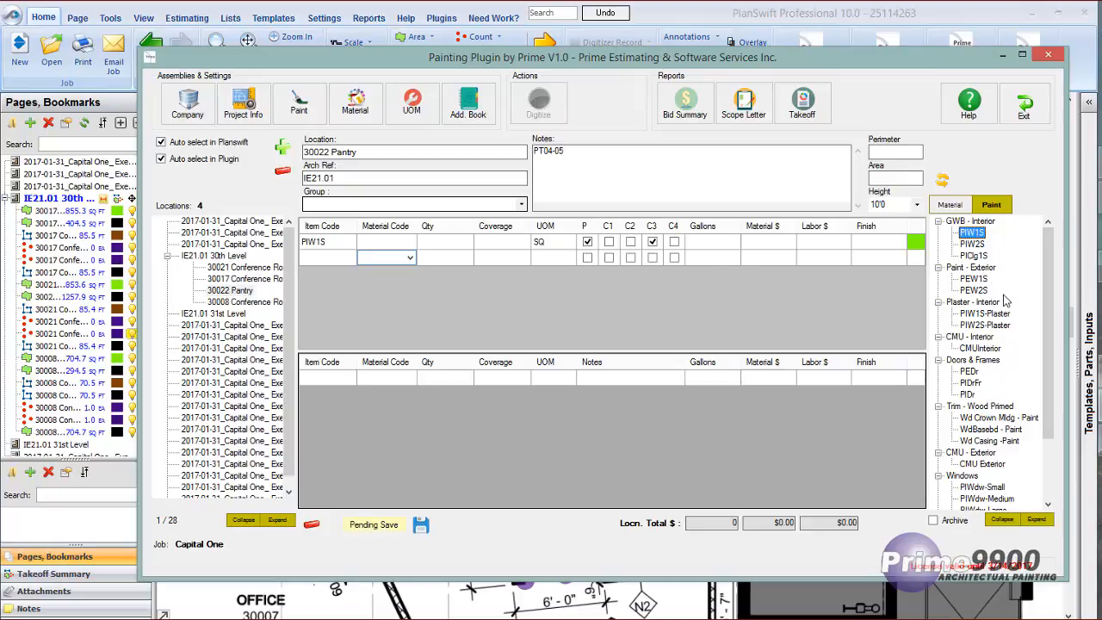
pyautogui.doubleClick(975, 258)
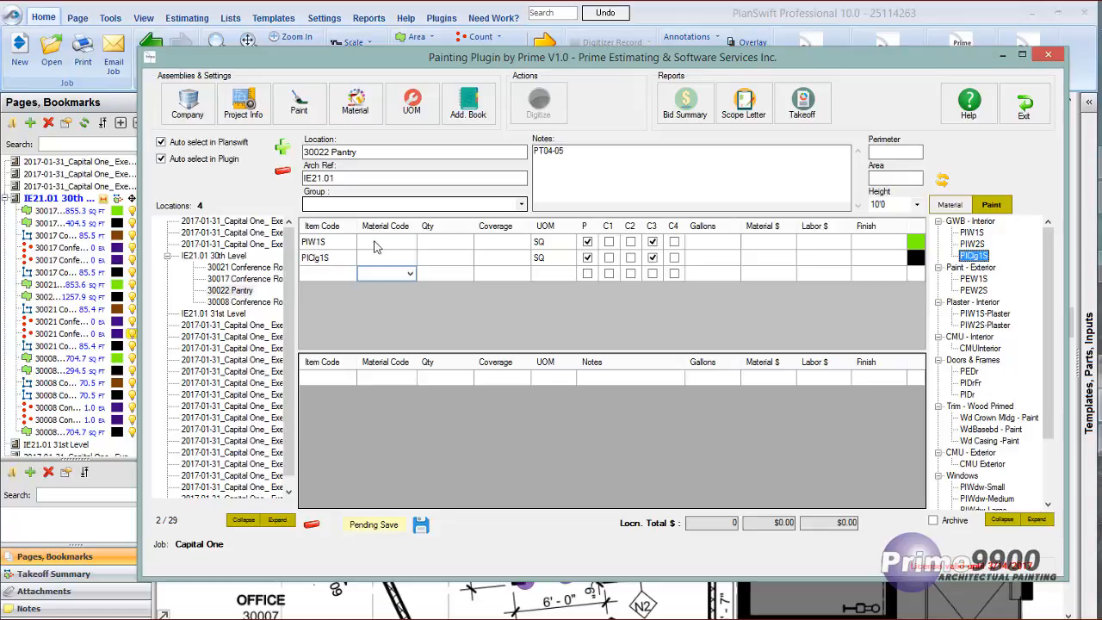
# Assign the SWLatex-Int material to both the PIW1S and PIClg1S rows.
pyautogui.click(401, 244)
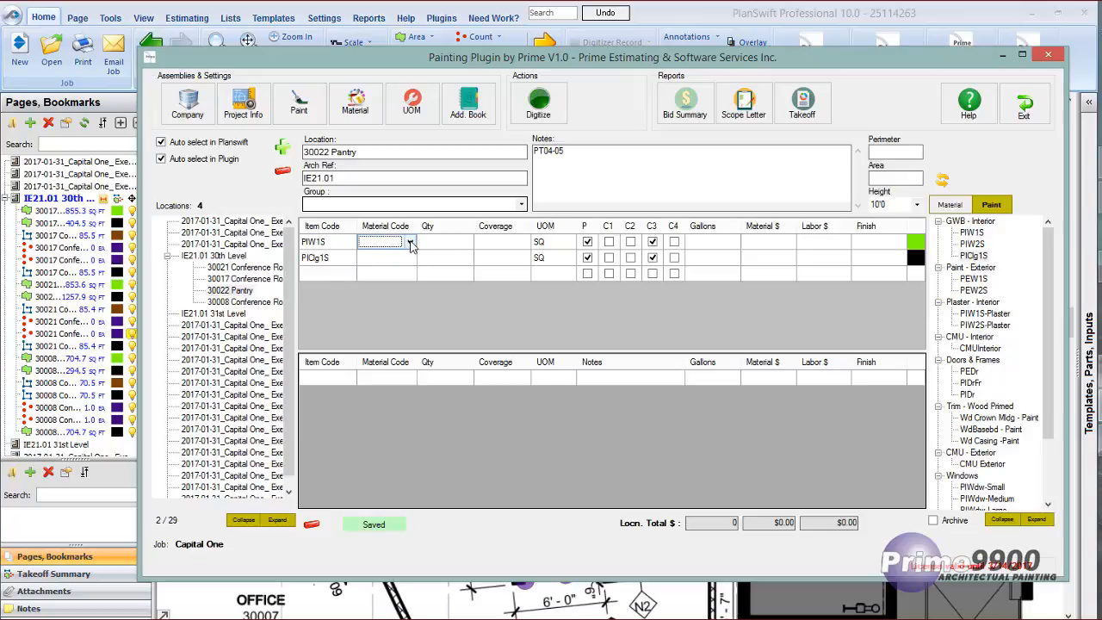
pyautogui.click(410, 242)
pyautogui.click(387, 254)
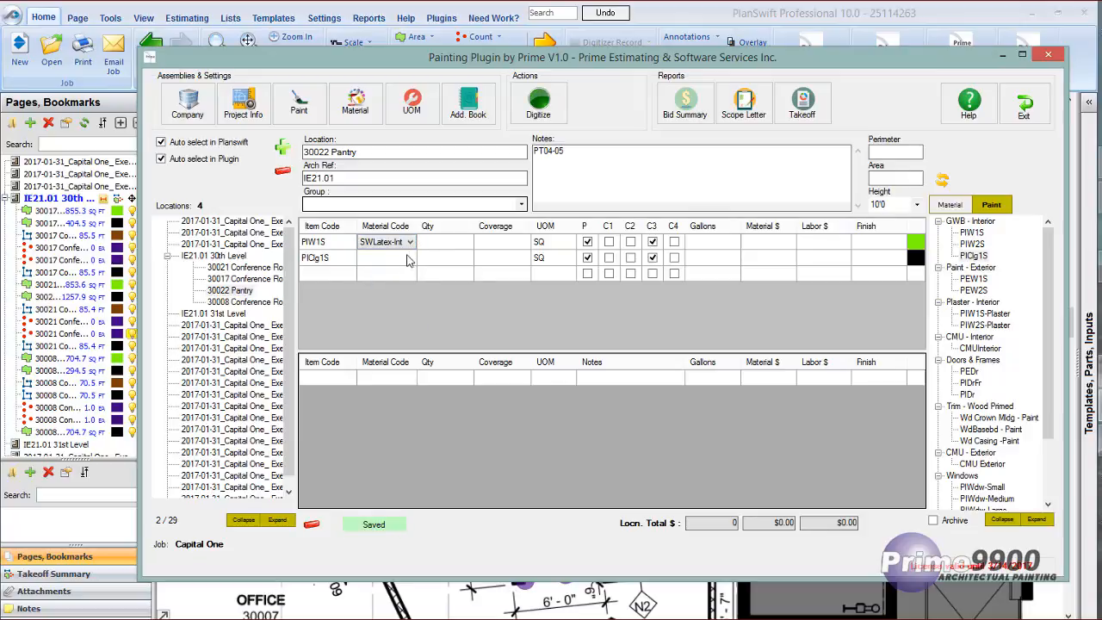
pyautogui.click(406, 260)
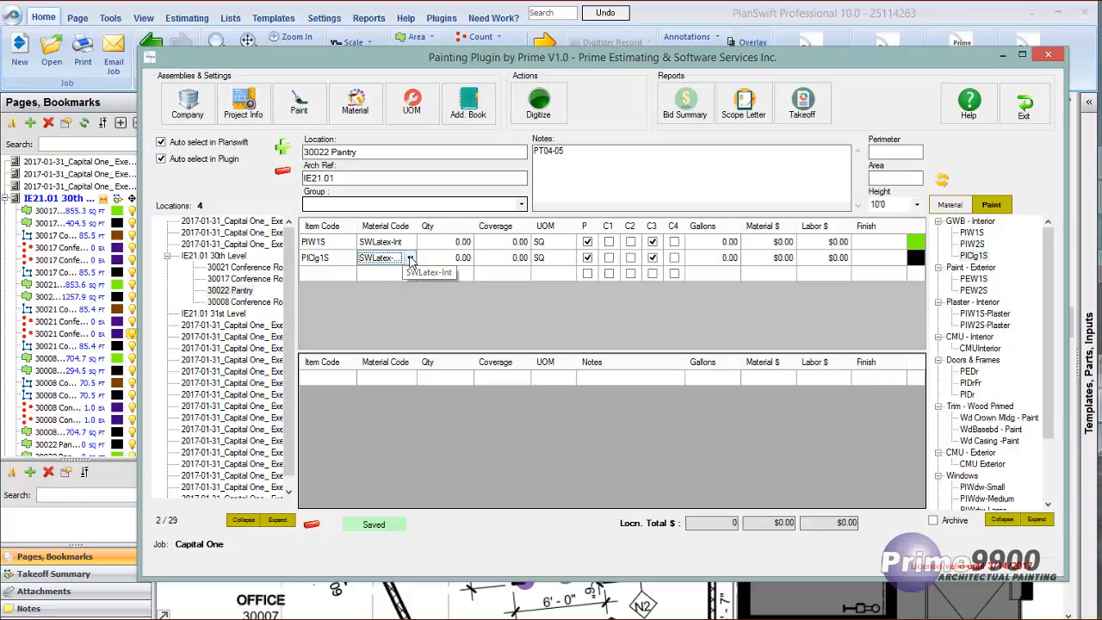
# Replace the PIClg1S item with WdBasebd - Paint and add a second WdBasebd - Paint row using SWLatex-Int.
pyautogui.doubleClick(983, 429)
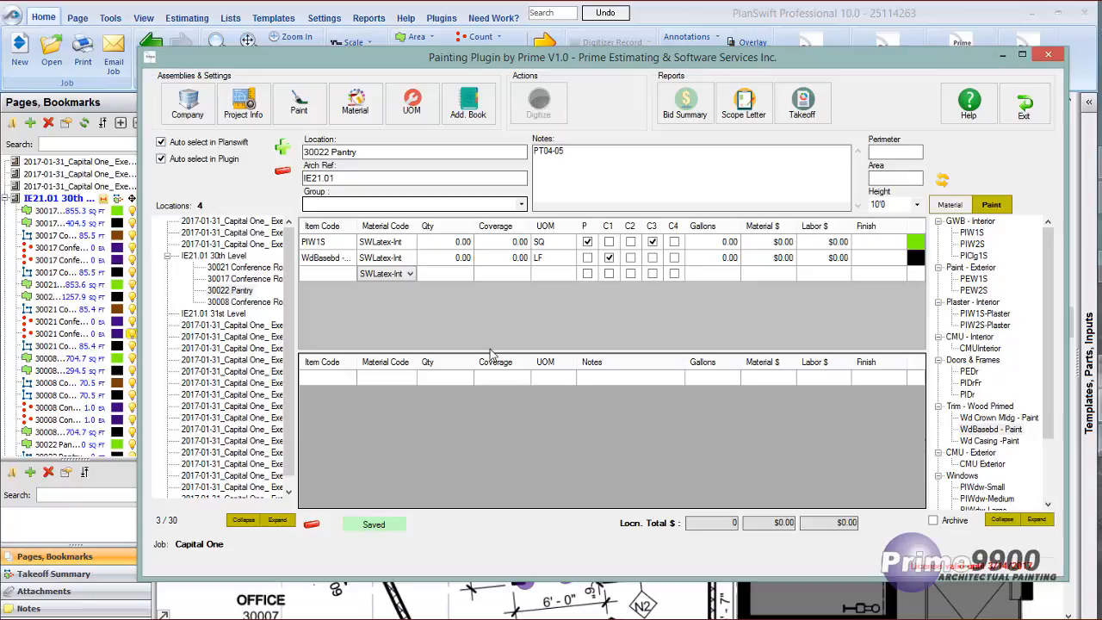
pyautogui.doubleClick(979, 429)
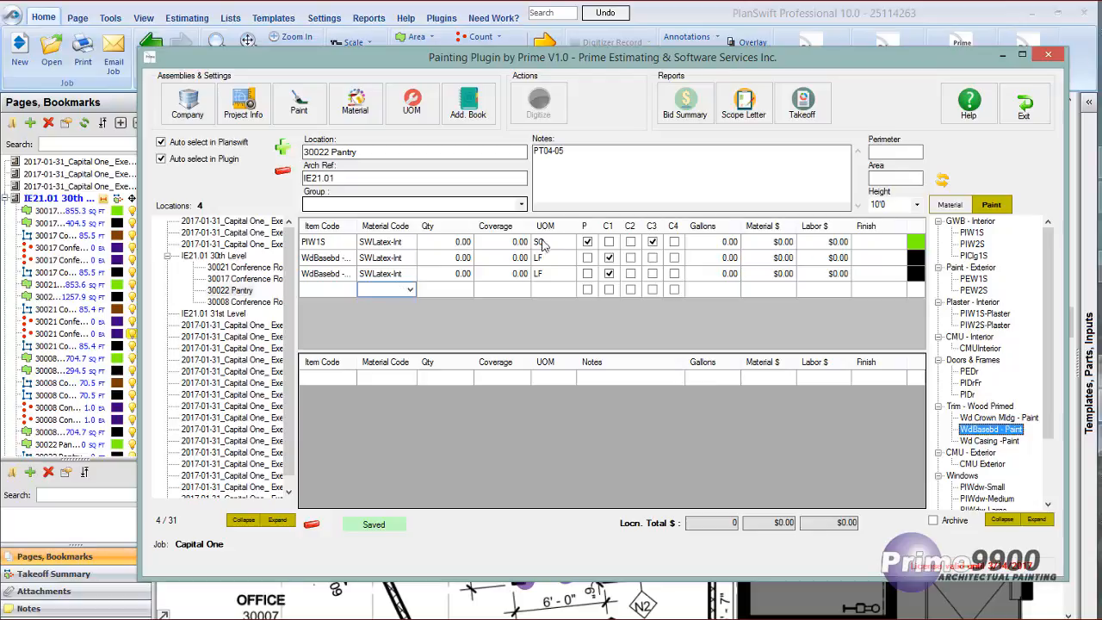
pyautogui.click(385, 273)
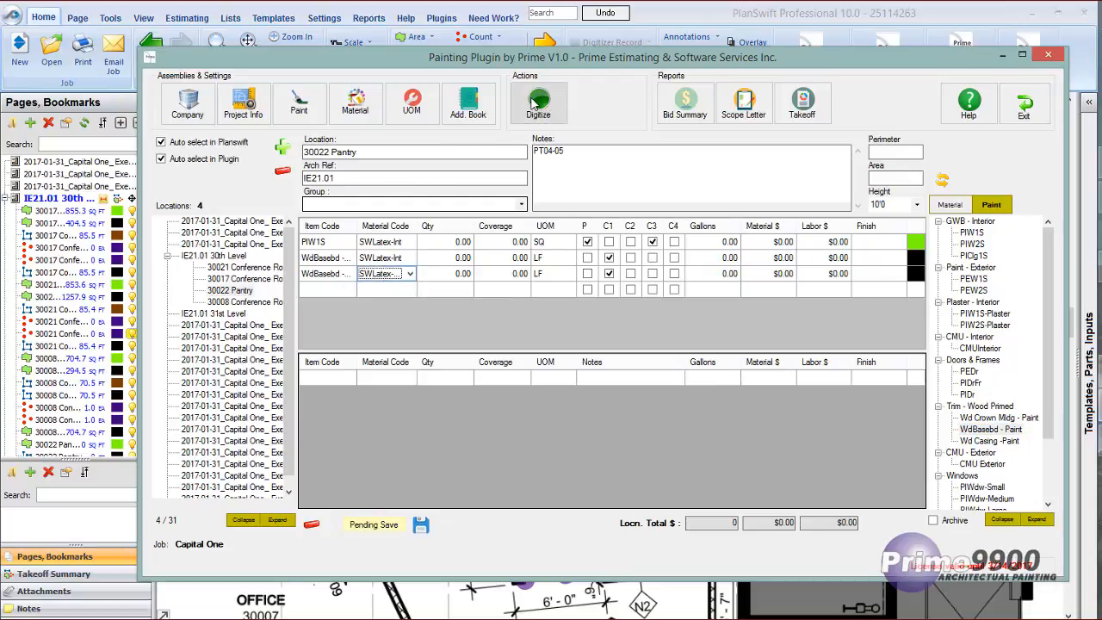
# Digitize the pantry items by tracing the Pantry 30022 perimeter through its four corners back to the start, and end the recording.
pyautogui.click(535, 103)
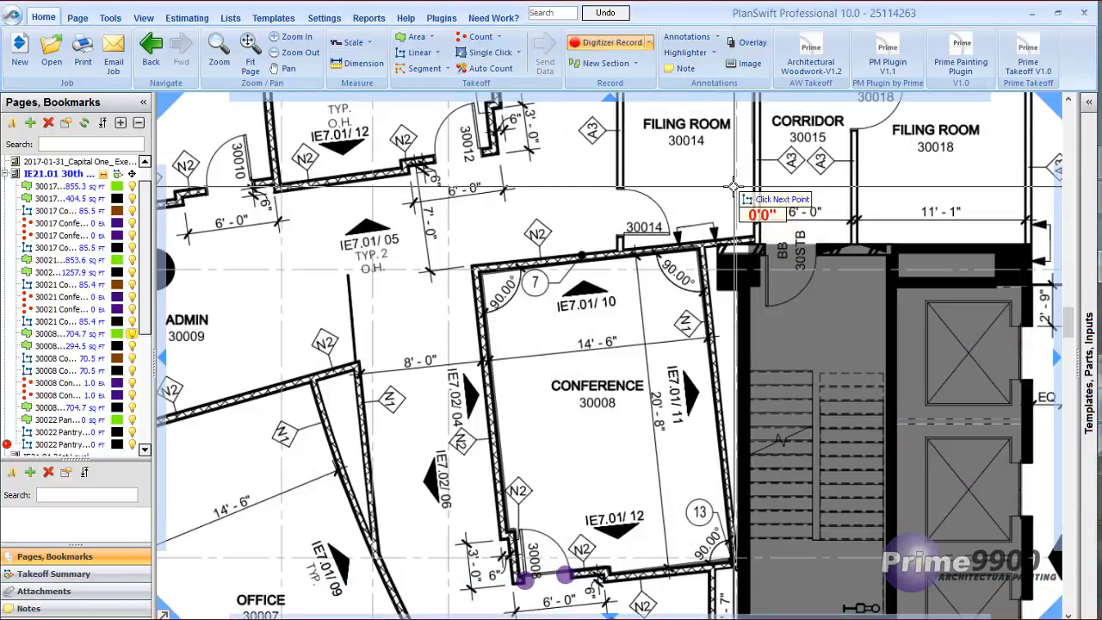
pyautogui.moveTo(733, 188)
pyautogui.mouseDown()
pyautogui.moveTo(679, 224)
pyautogui.moveTo(277, 312)
pyautogui.mouseUp()
pyautogui.moveTo(681, 265); pyautogui.dragTo(376, 297)
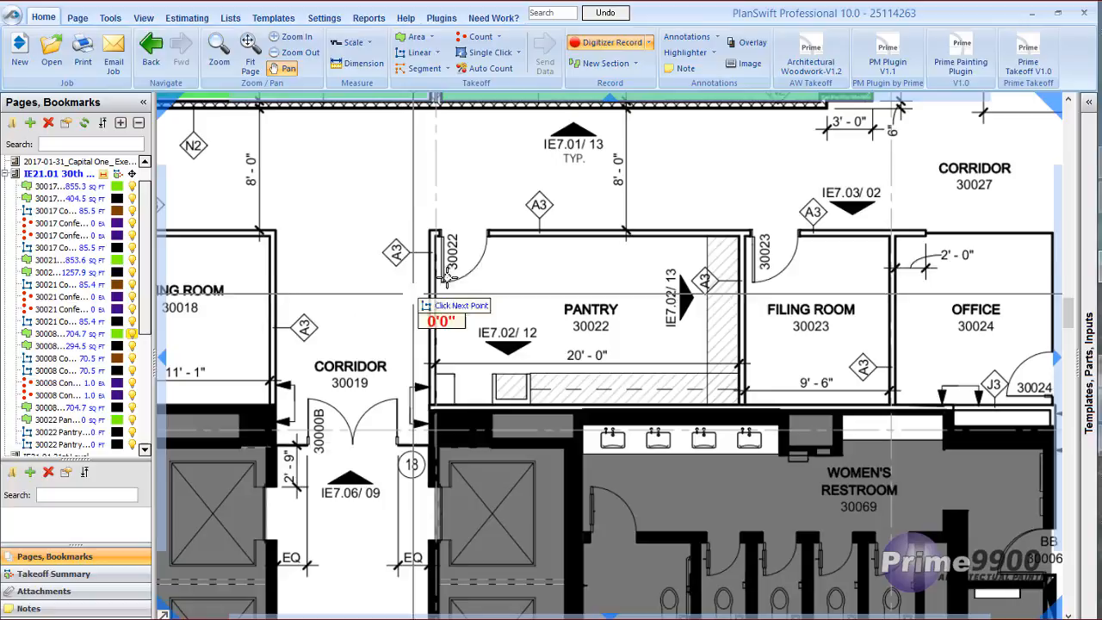
pyautogui.click(435, 235)
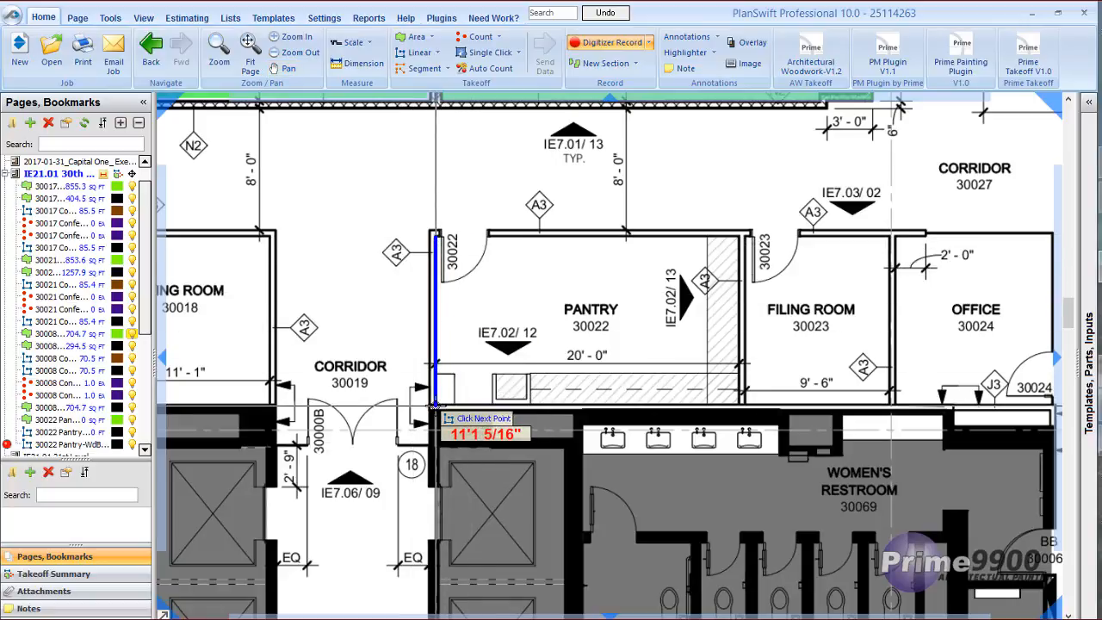
pyautogui.click(434, 402)
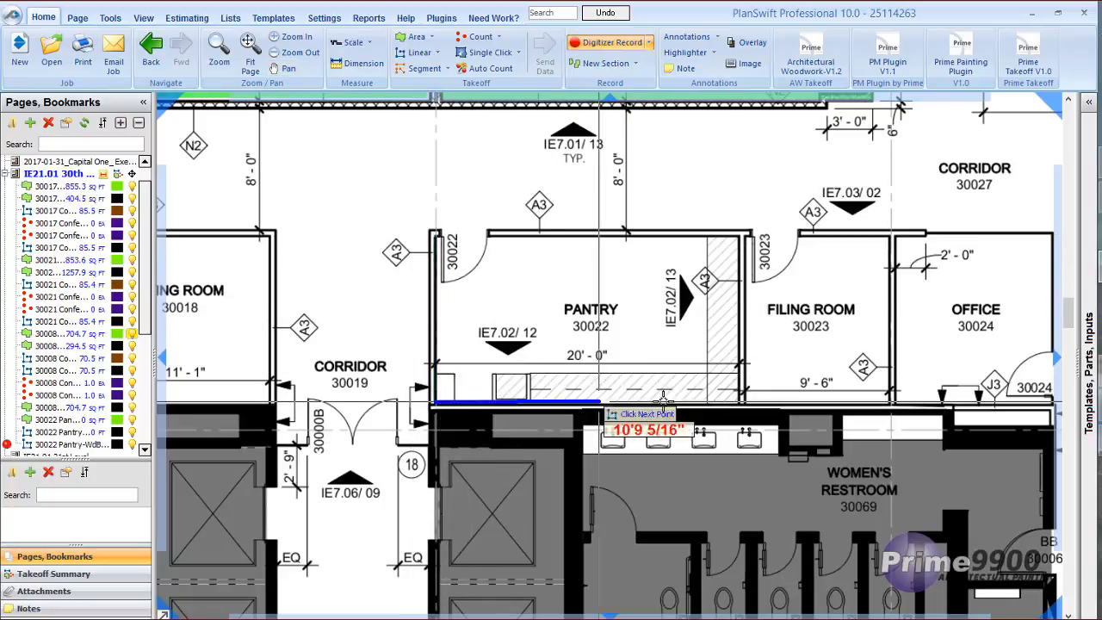
pyautogui.click(738, 402)
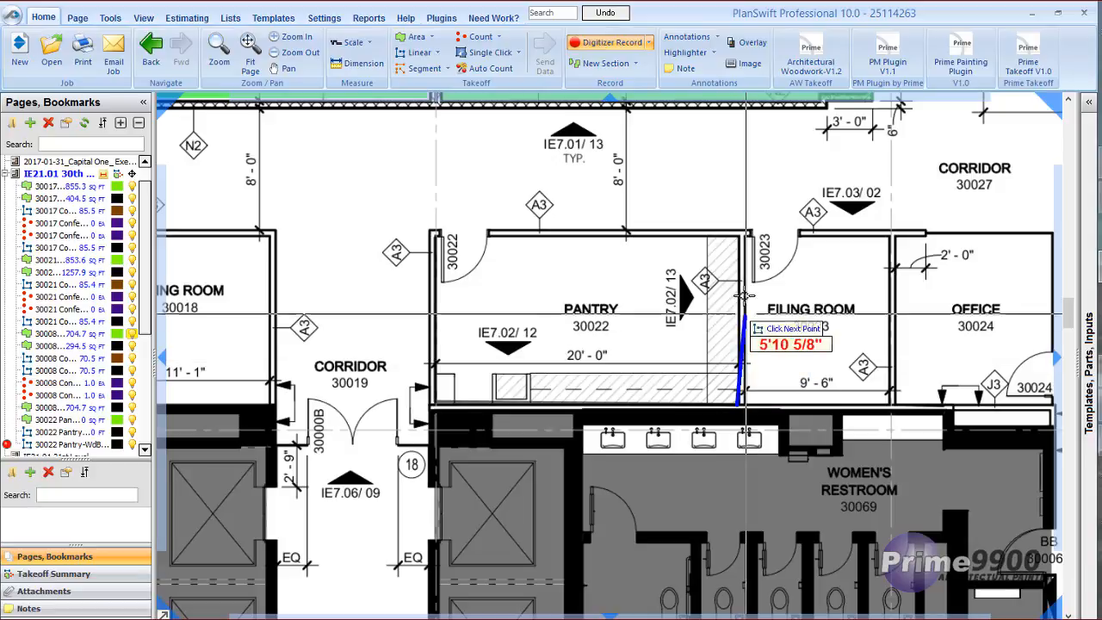
pyautogui.click(738, 234)
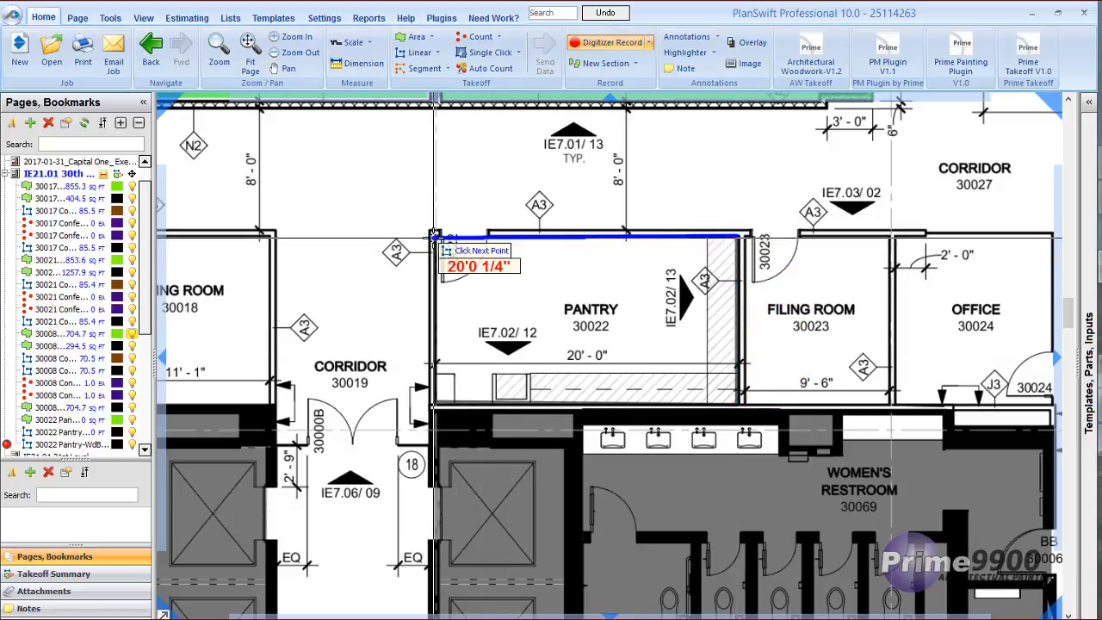
pyautogui.click(434, 234)
pyautogui.click(603, 45)
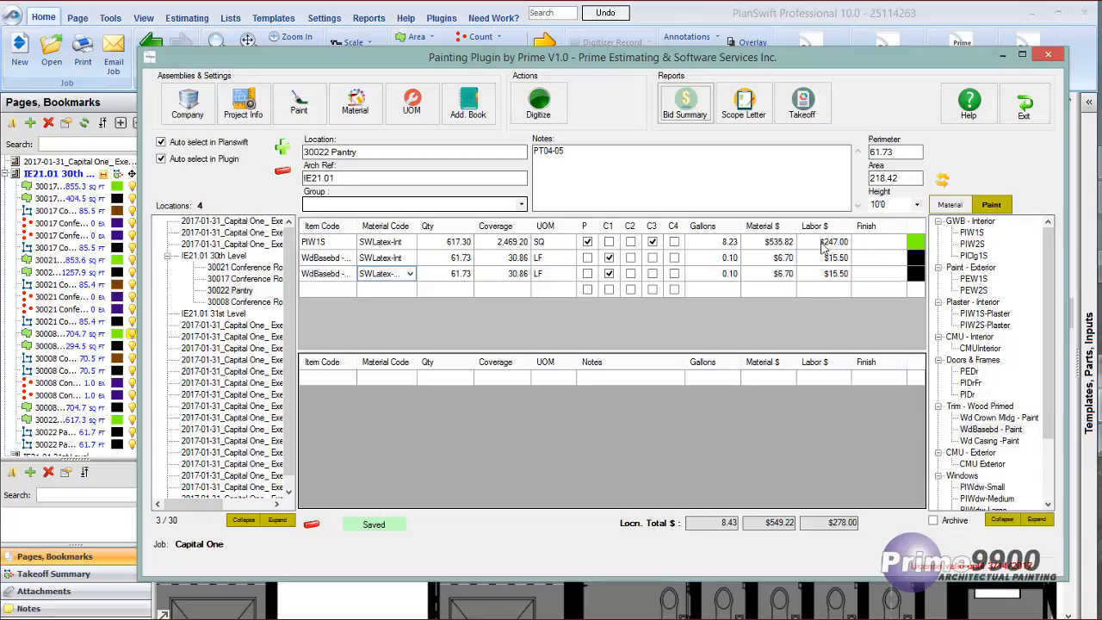
# Enter finish PT01 for PIW1S, PT03 for the first baseboard row and PT01 for the second.
pyautogui.click(856, 245)
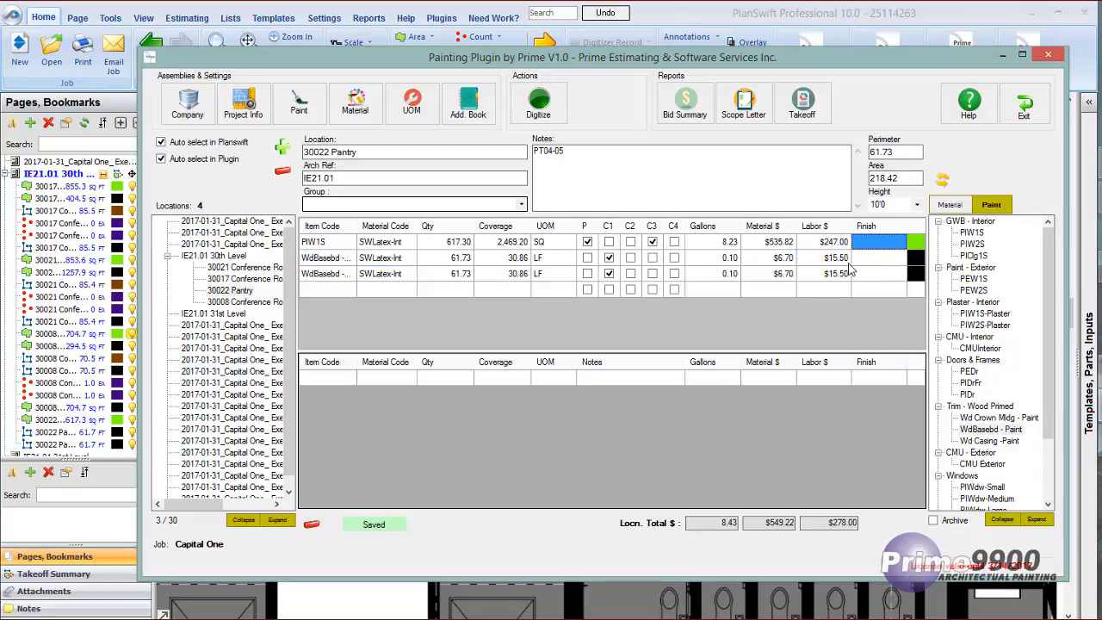
pyautogui.write('PT01')
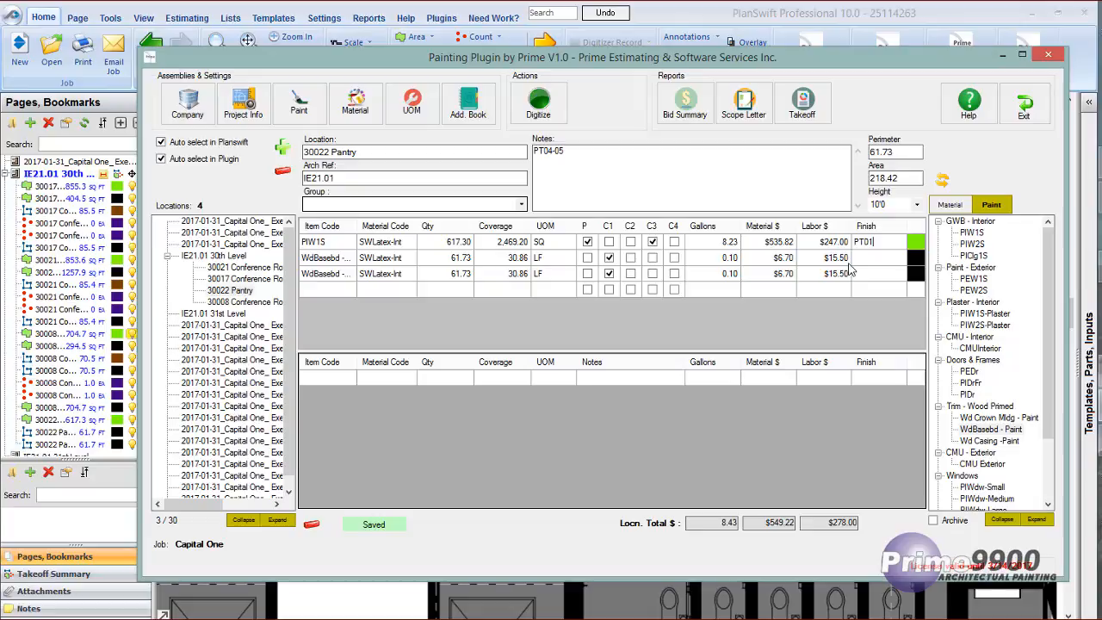
pyautogui.press('Return')
pyautogui.write('PT0')
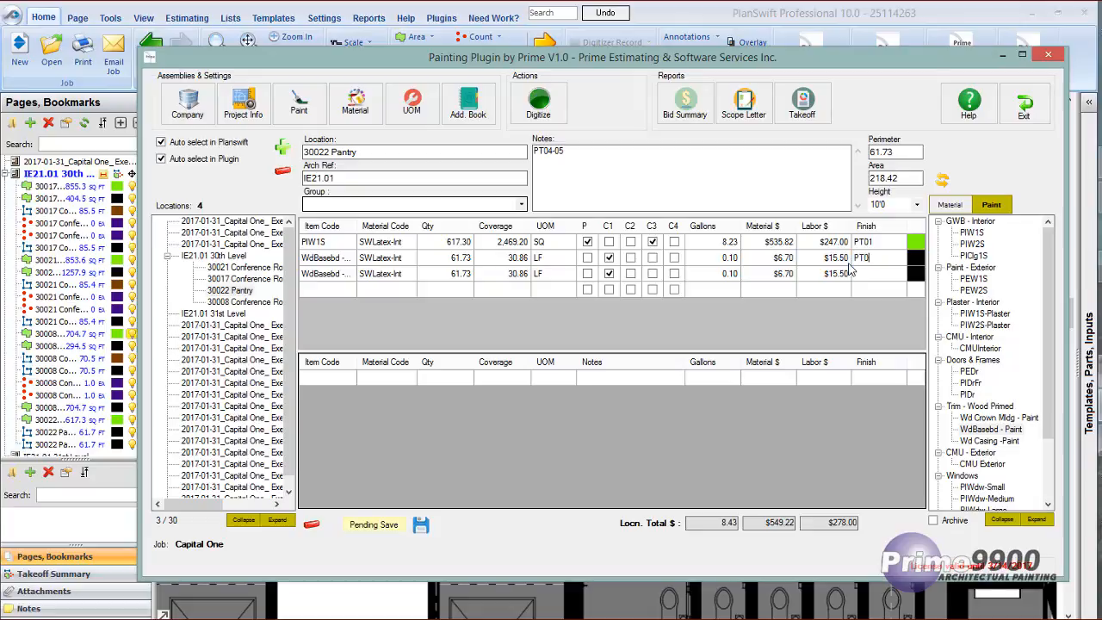
pyautogui.write('3')
pyautogui.press('Return')
pyautogui.write('PT01')
# Add the PIDr door item to the pantry's lower item table and assign it the SWAlkyd-Int material.
pyautogui.click(370, 380)
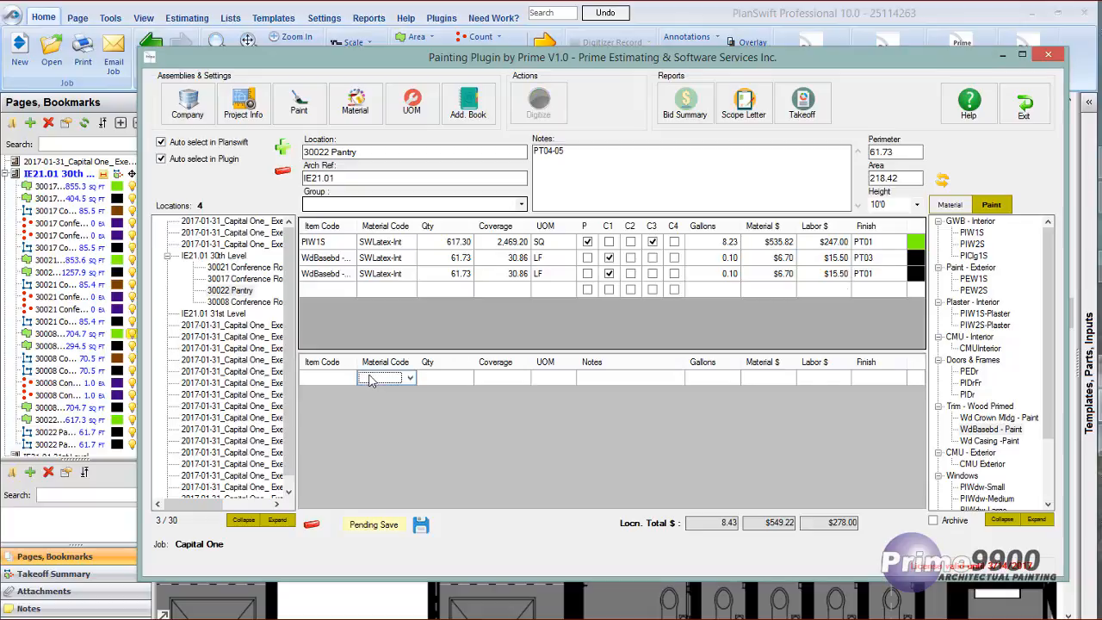
pyautogui.doubleClick(969, 395)
pyautogui.click(376, 381)
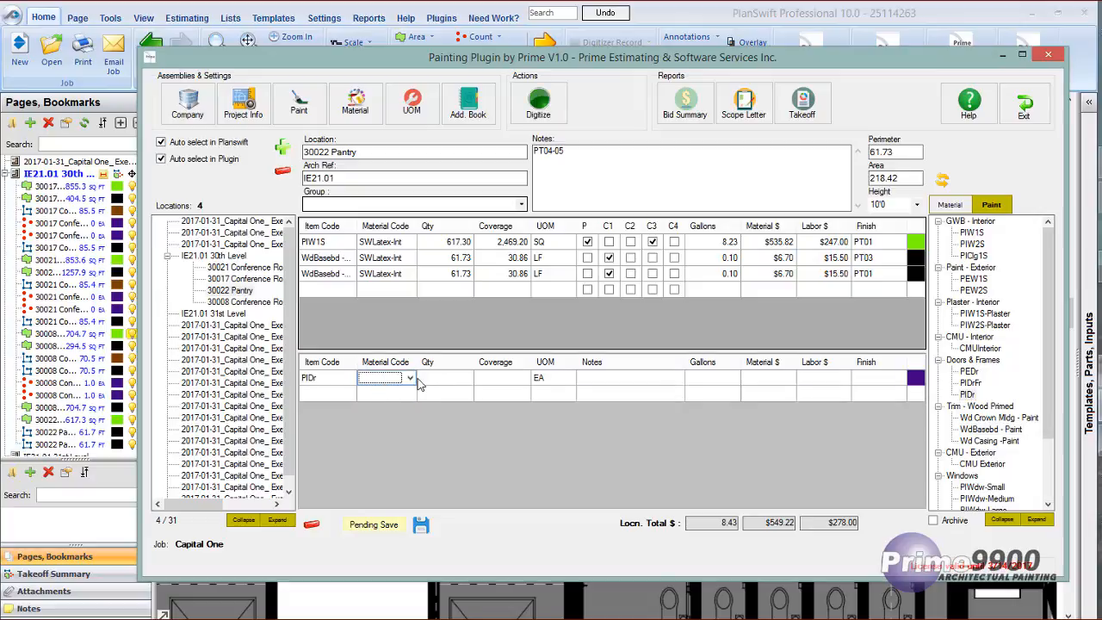
pyautogui.click(383, 379)
pyautogui.click(385, 401)
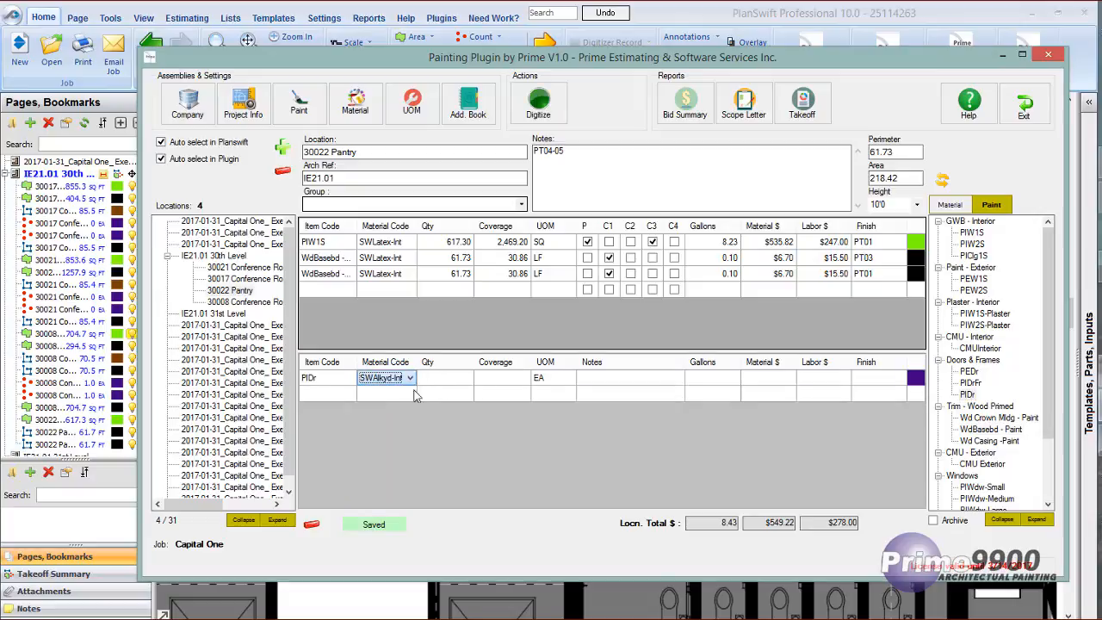
# Digitize the PIDr quantity by marking one point at the Pantry 30022 door, and end the recording.
pyautogui.click(463, 381)
pyautogui.rightClick(462, 382)
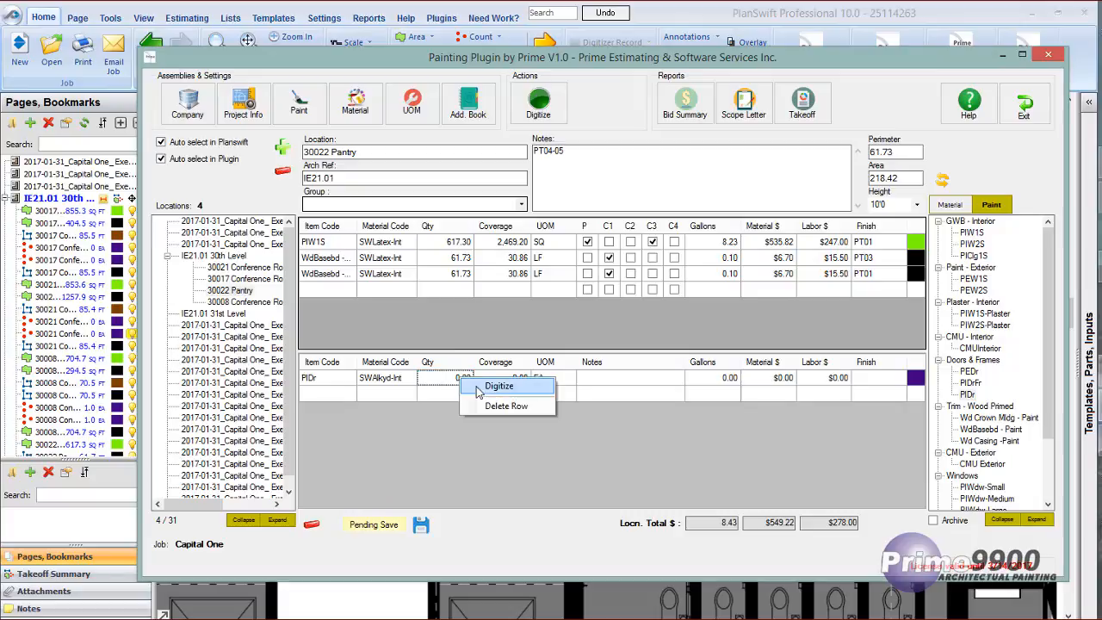
pyautogui.click(486, 389)
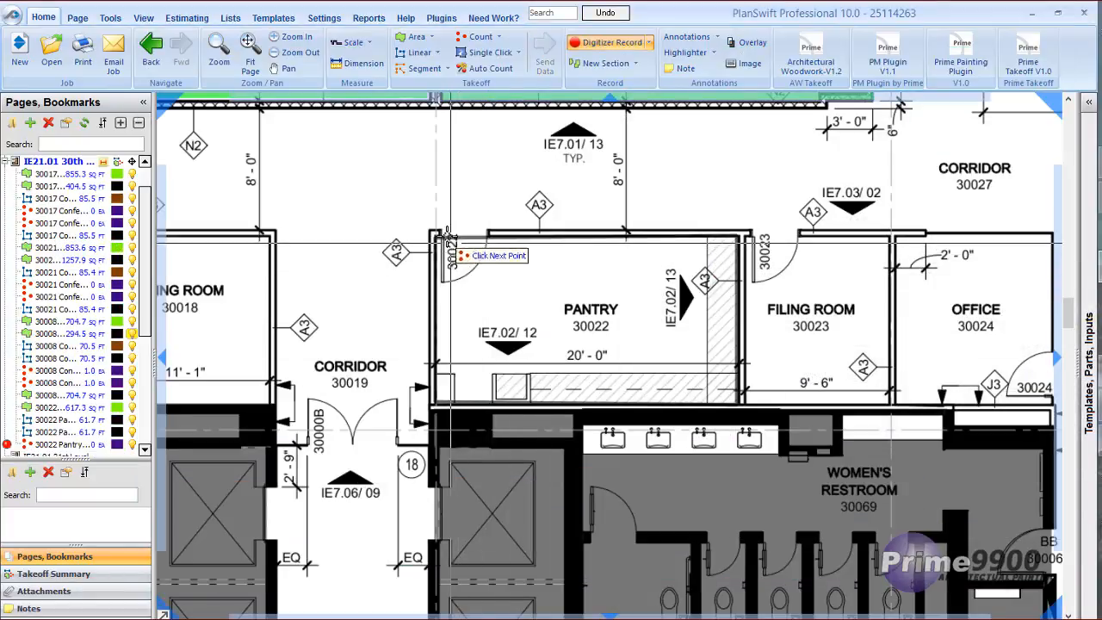
pyautogui.click(447, 233)
pyautogui.click(620, 45)
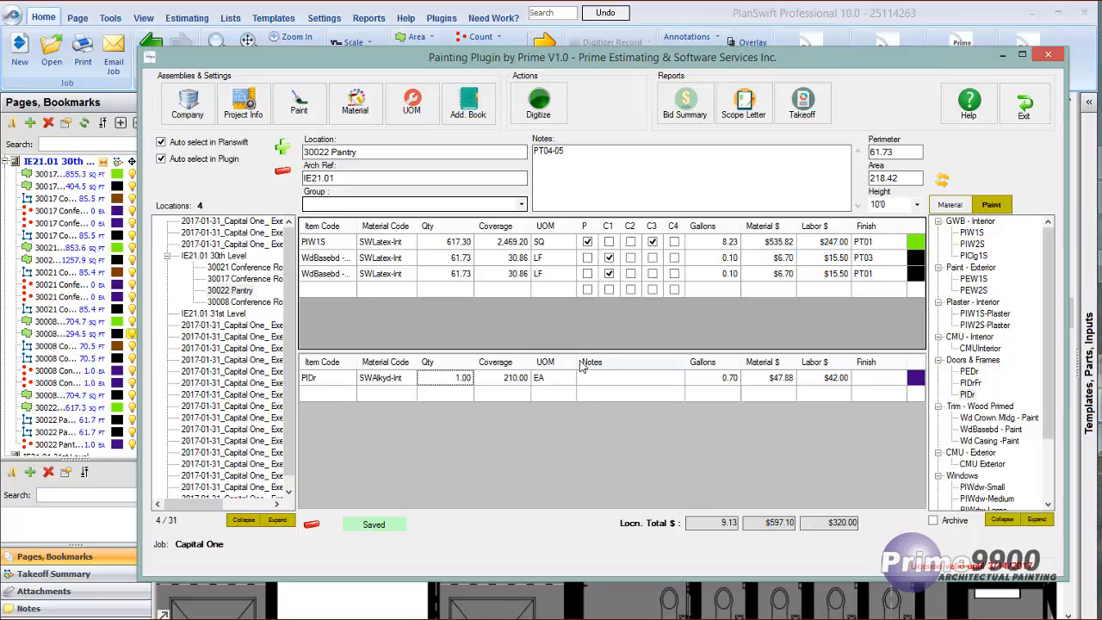
# Open the bid summary and mark the PT01, PT02, PT03, PT04, PT10 and PT11 material lines as taxable.
pyautogui.click(685, 101)
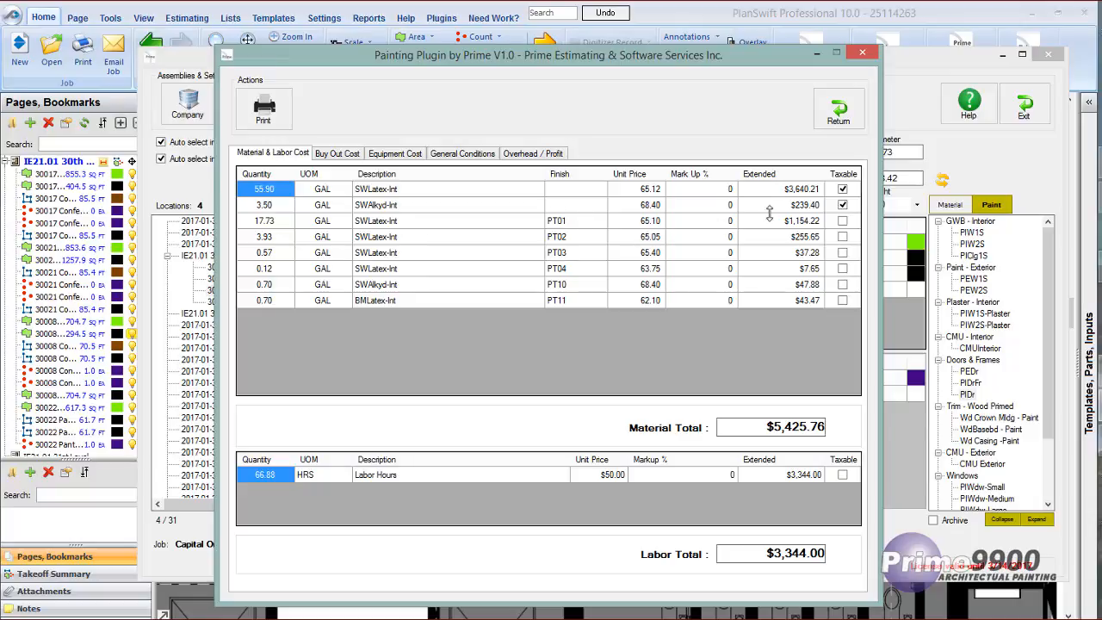
pyautogui.click(842, 221)
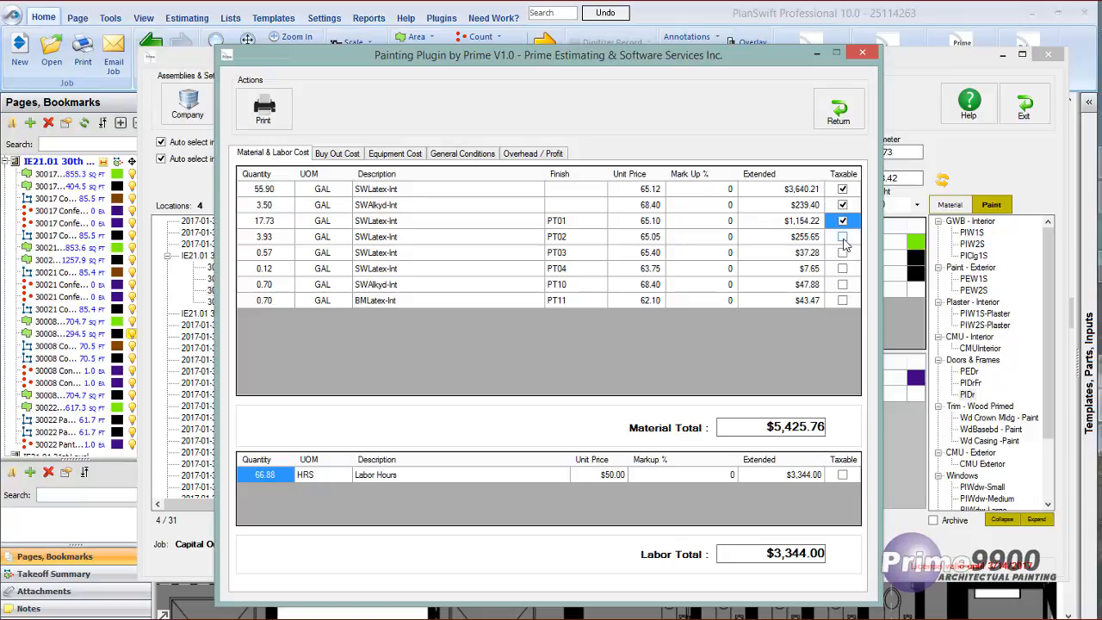
pyautogui.click(842, 236)
pyautogui.click(841, 252)
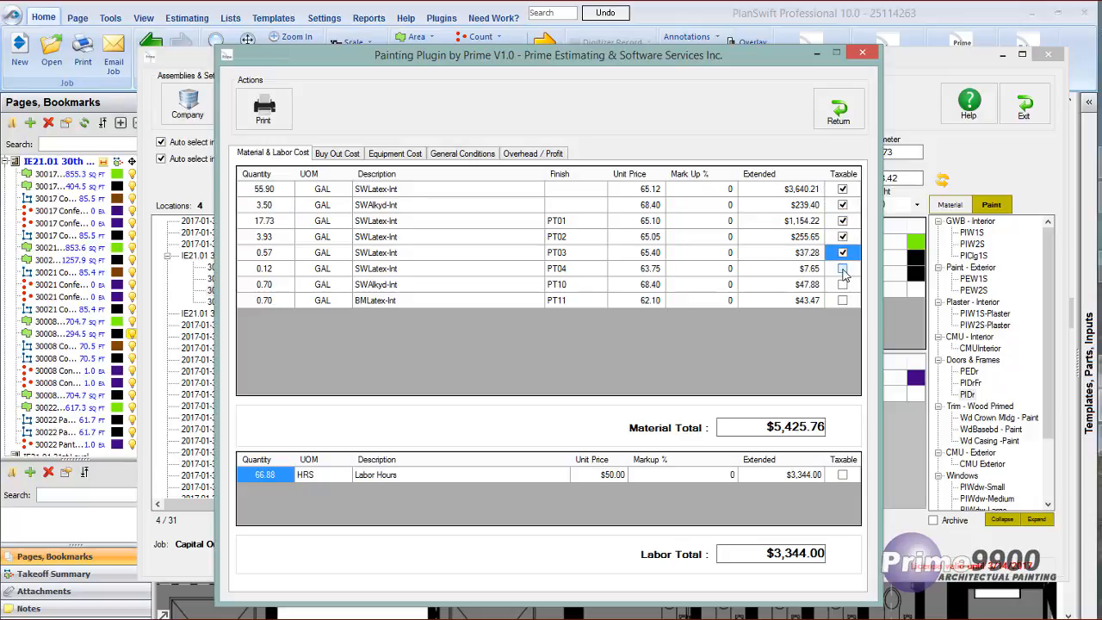
pyautogui.click(842, 269)
pyautogui.click(842, 284)
pyautogui.click(843, 300)
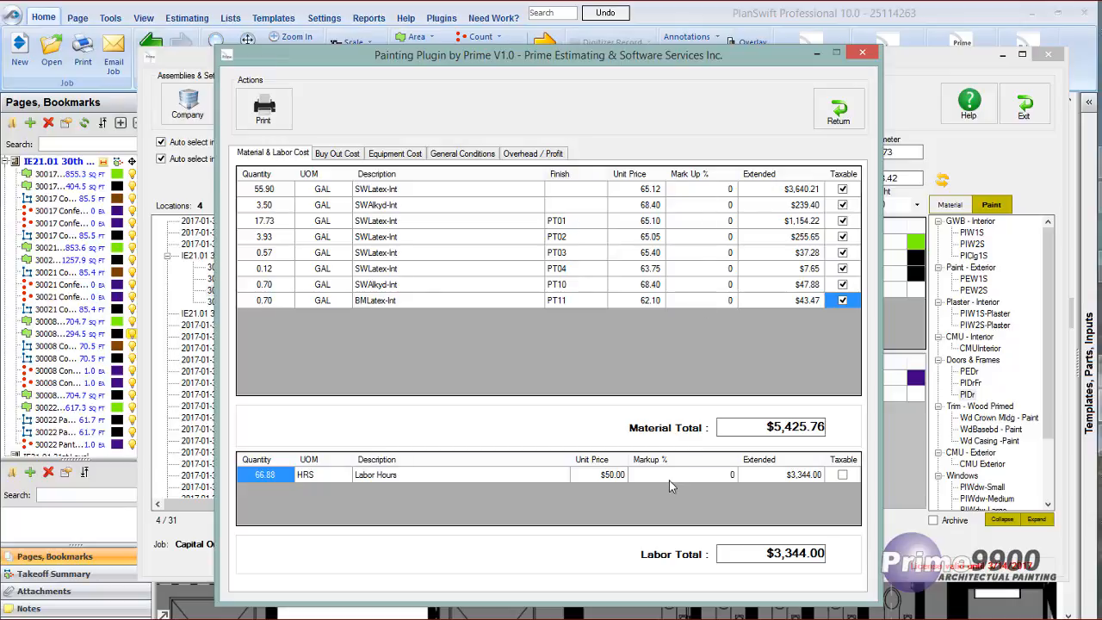
# Review the buyout, equipment and general conditions costs in the bid summary.
pyautogui.click(338, 154)
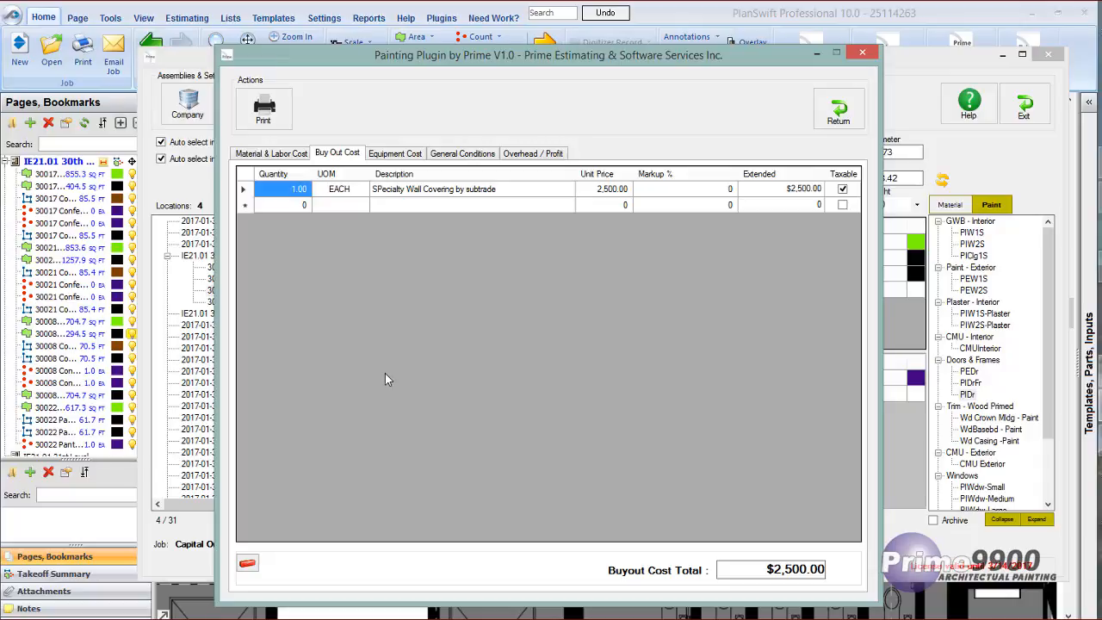
pyautogui.click(400, 155)
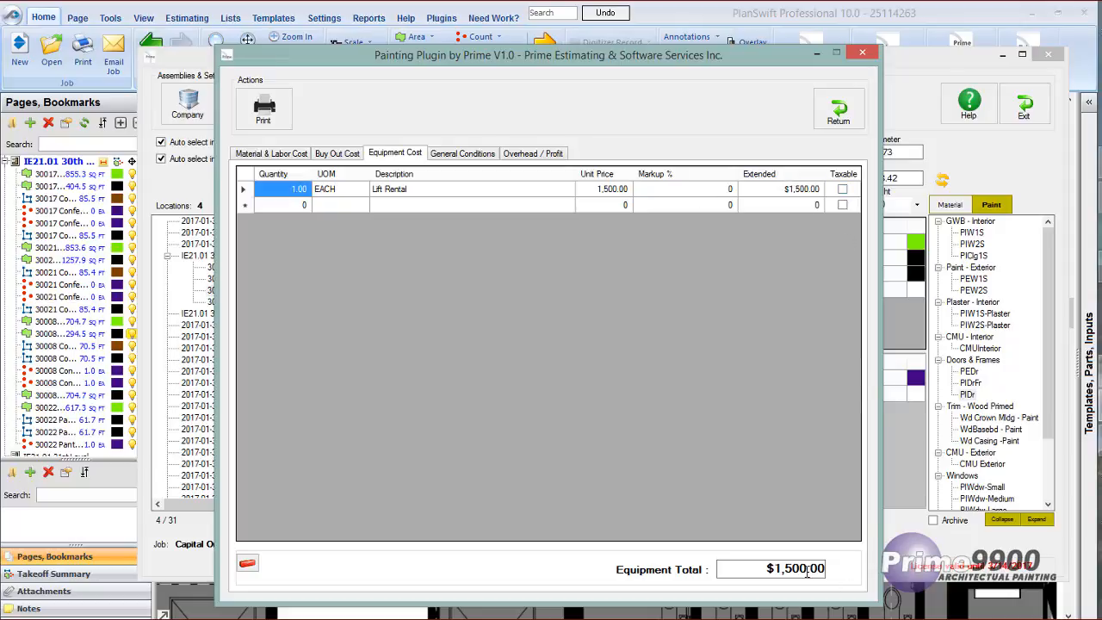
pyautogui.click(455, 155)
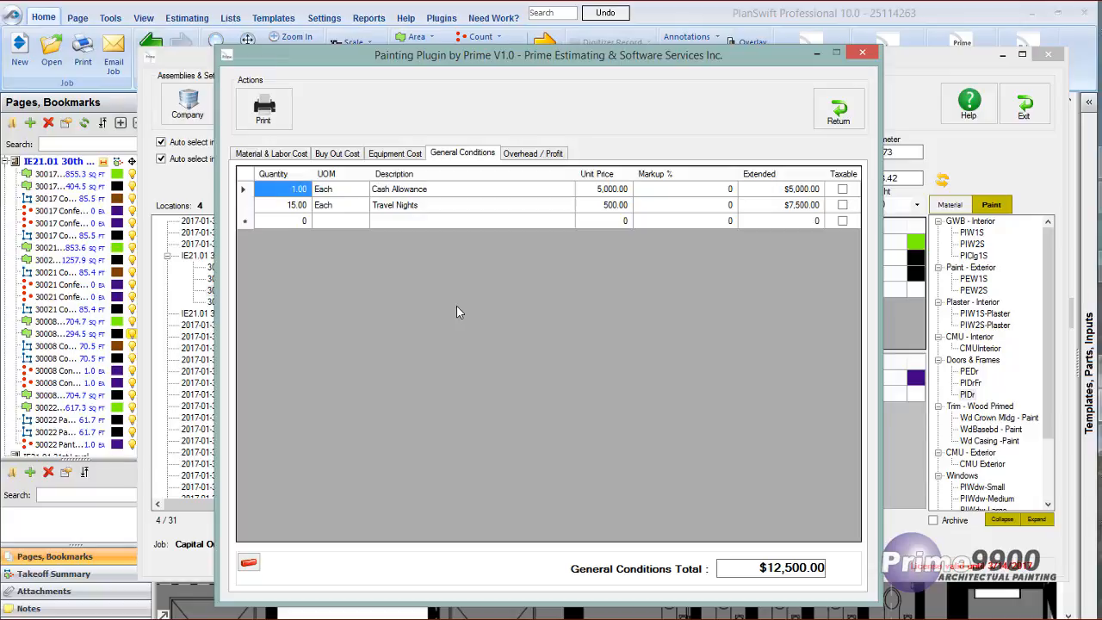
# In the overhead and profit calculation, switch the material overhead from a percentage to a flat amount.
pyautogui.click(530, 155)
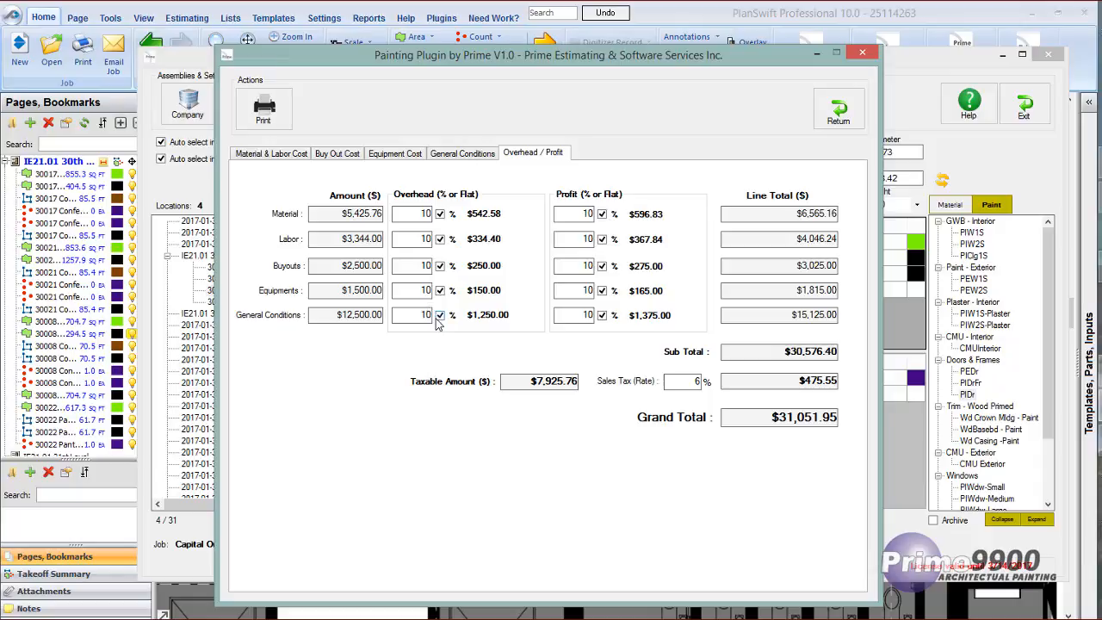
pyautogui.click(440, 213)
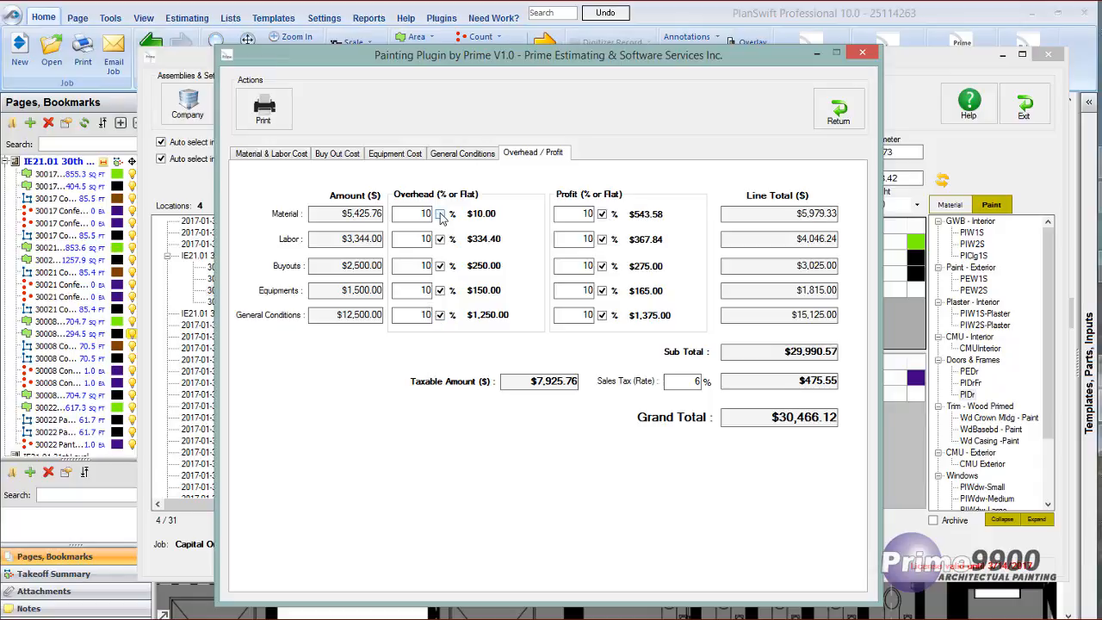
# Try a flat material overhead of 2500, and switch the material overhead back to a percentage of 10.
pyautogui.moveTo(403, 213); pyautogui.dragTo(433, 214)
pyautogui.write('2500')
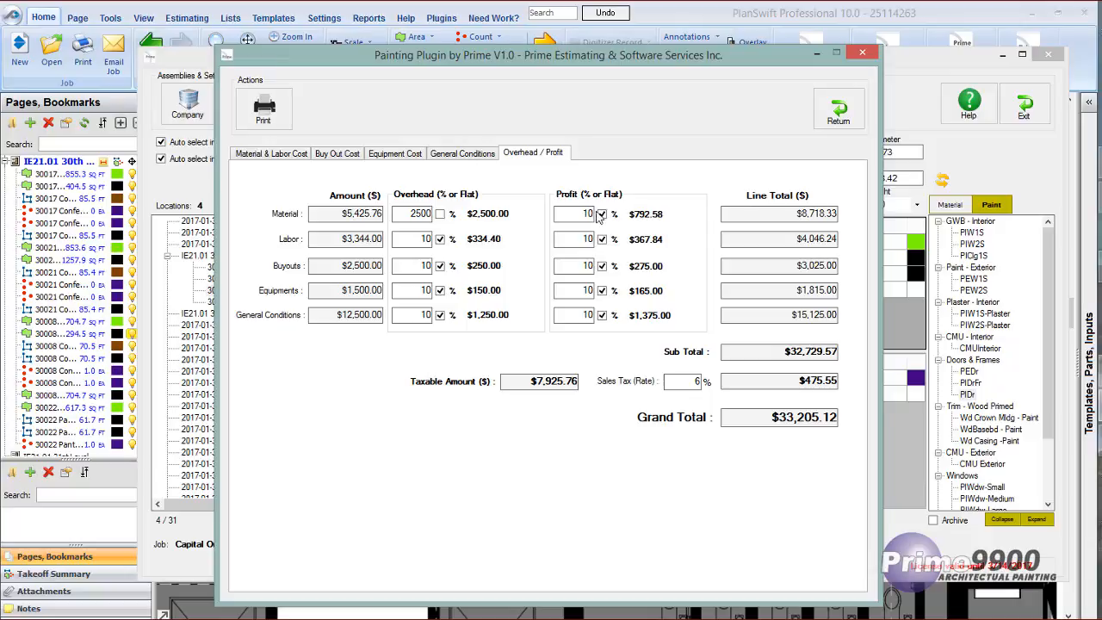
pyautogui.click(440, 215)
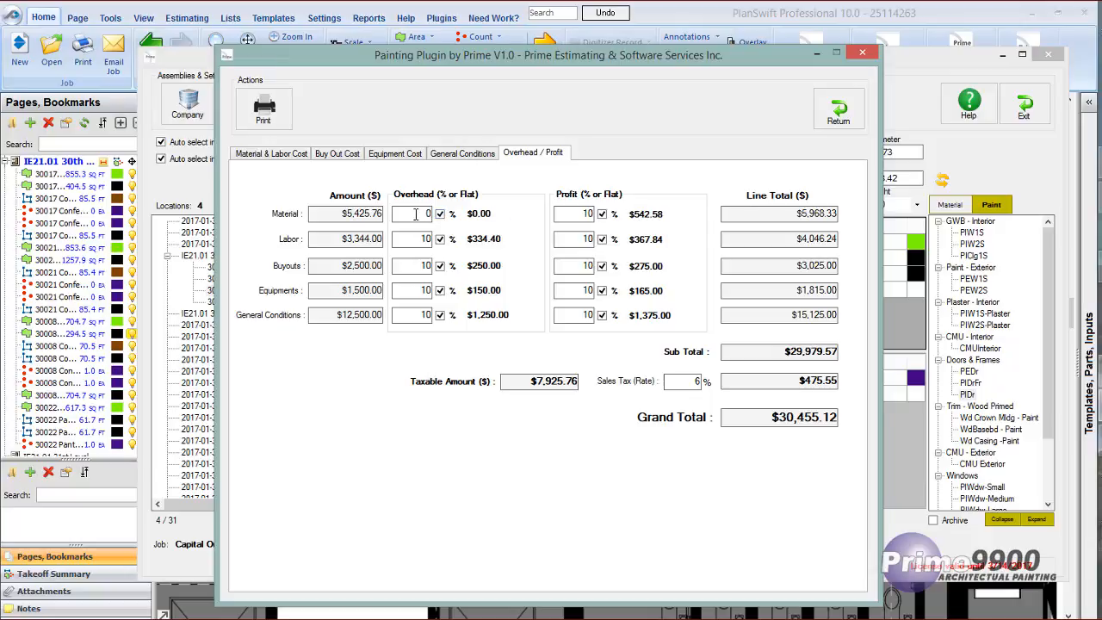
pyautogui.moveTo(416, 215); pyautogui.dragTo(472, 214)
pyautogui.write('10')
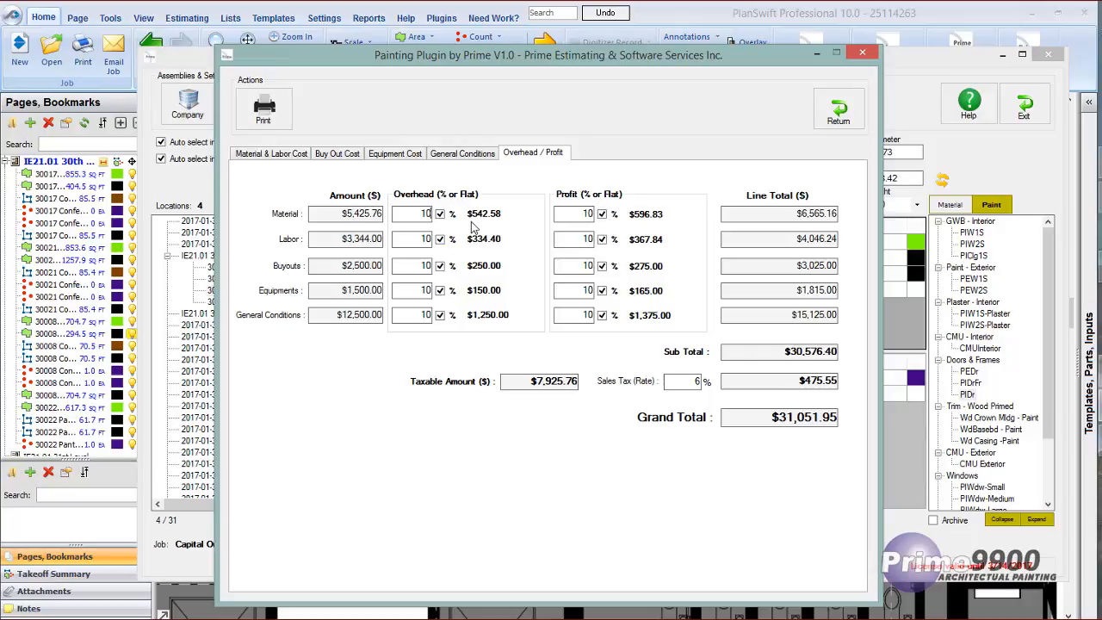
# Check the sales tax rate and the grand total in the overhead and profit calculation, and close the bid summary.
pyautogui.click(696, 381)
pyautogui.doubleClick(696, 382)
pyautogui.moveTo(303, 53); pyautogui.dragTo(412, 58)
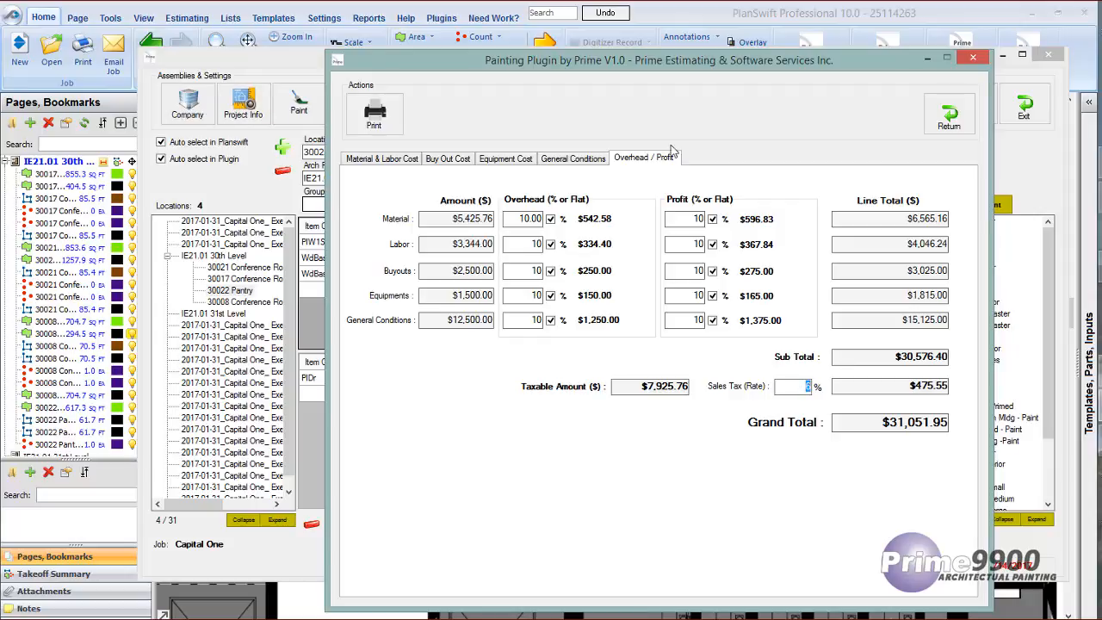
pyautogui.moveTo(606, 61)
pyautogui.mouseDown()
pyautogui.moveTo(480, 49)
pyautogui.moveTo(482, 37)
pyautogui.moveTo(478, 49)
pyautogui.mouseUp()
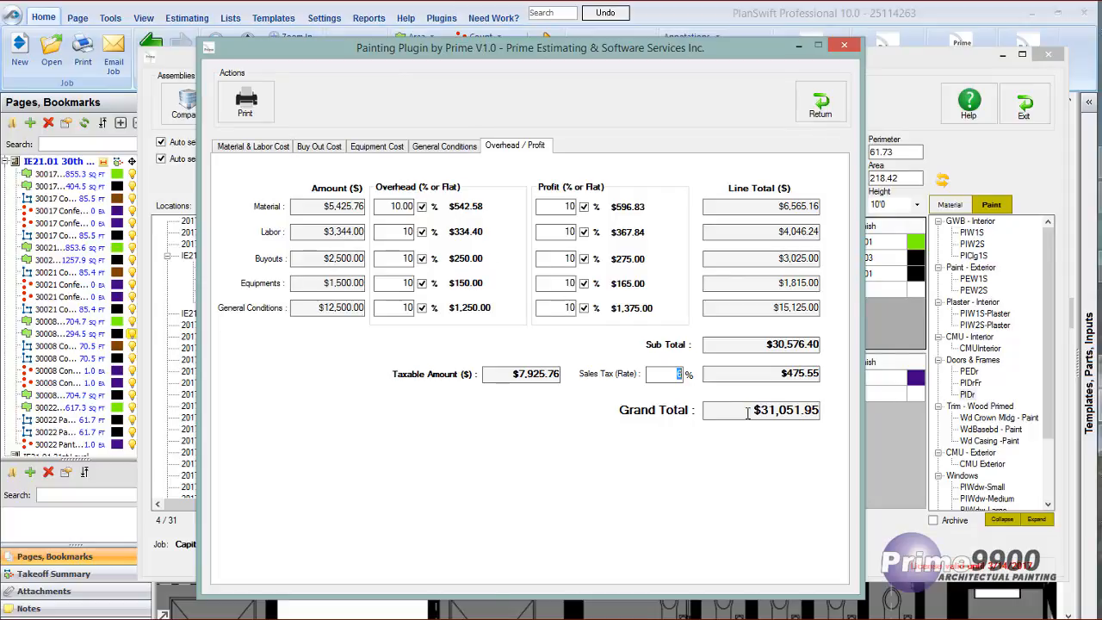
pyautogui.moveTo(747, 412); pyautogui.dragTo(822, 412)
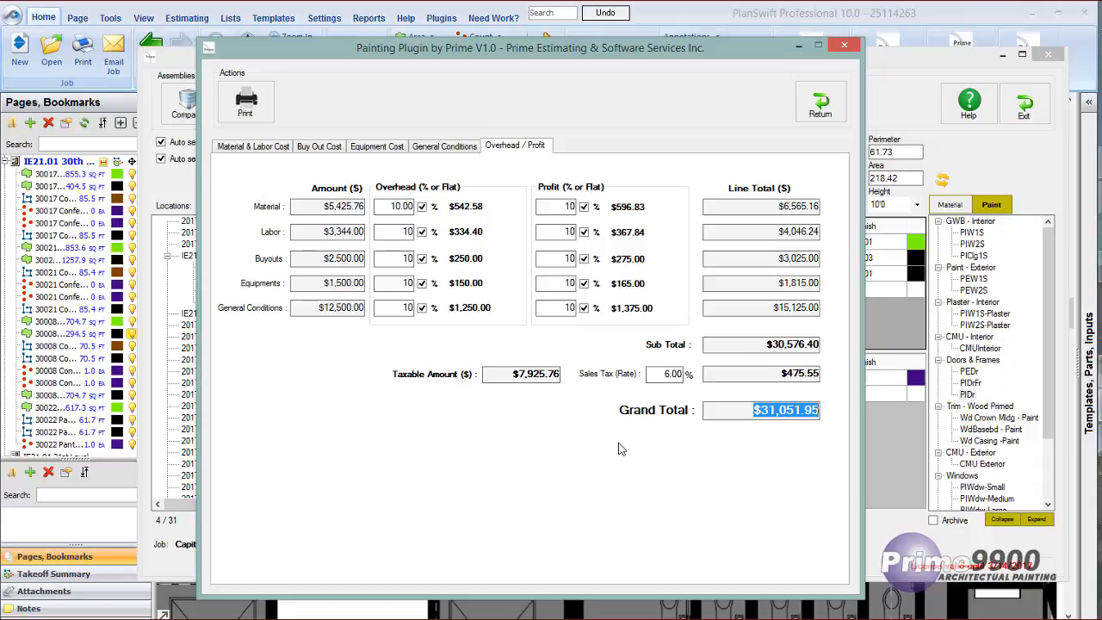
pyautogui.click(822, 101)
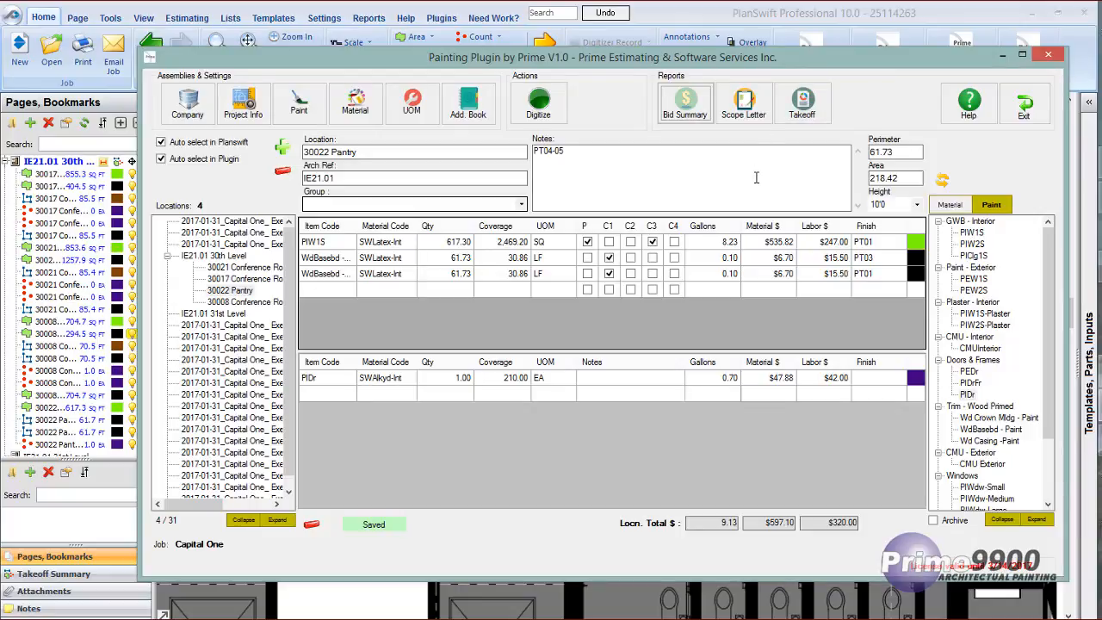
# Open the scope letter and set the bid price variance for Buildt Construction Company to 5%.
pyautogui.click(743, 103)
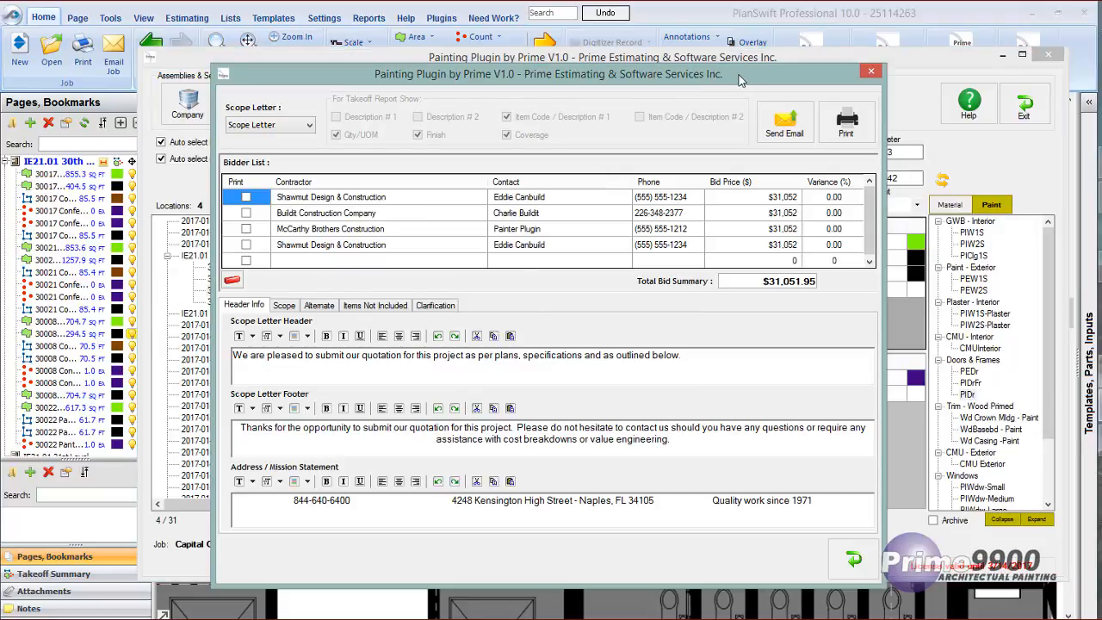
pyautogui.moveTo(743, 77); pyautogui.dragTo(737, 59)
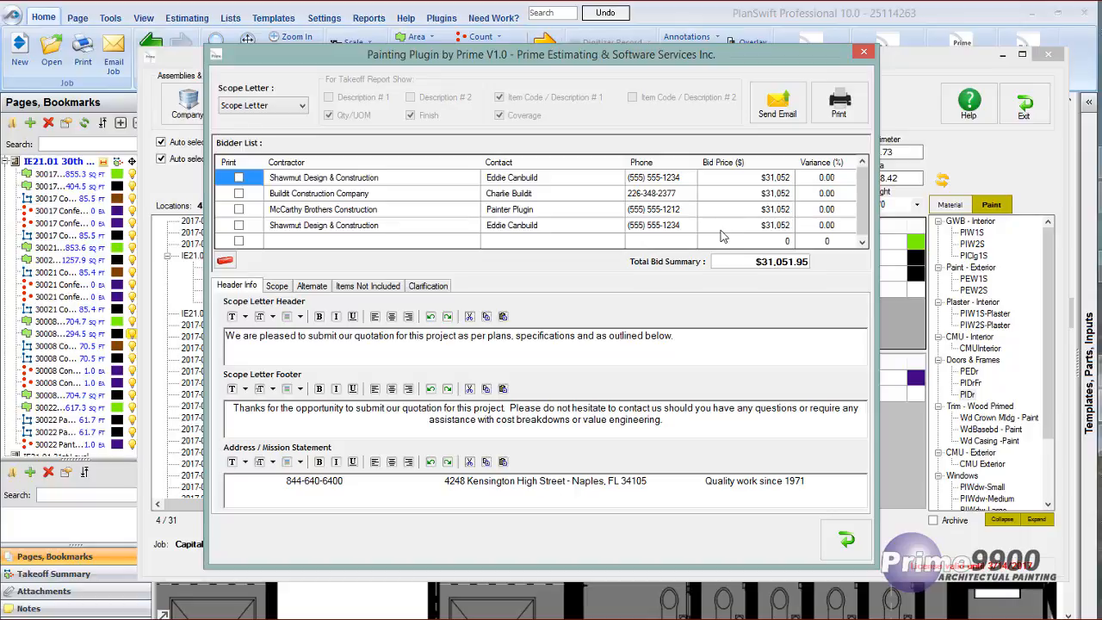
pyautogui.click(823, 179)
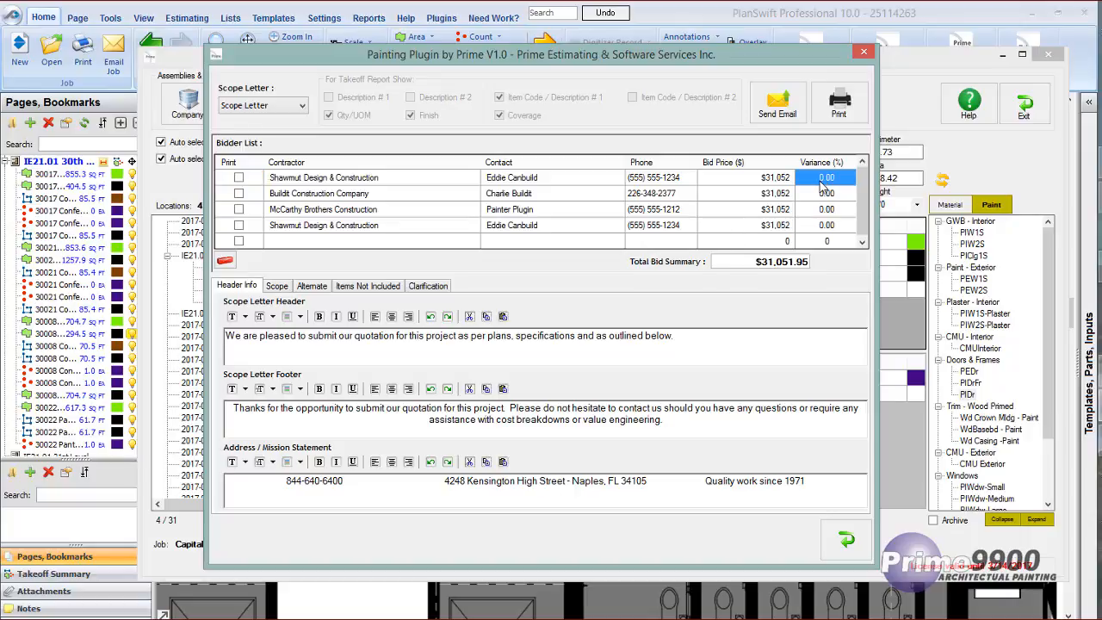
pyautogui.click(823, 196)
pyautogui.write('5')
pyautogui.press('Return')
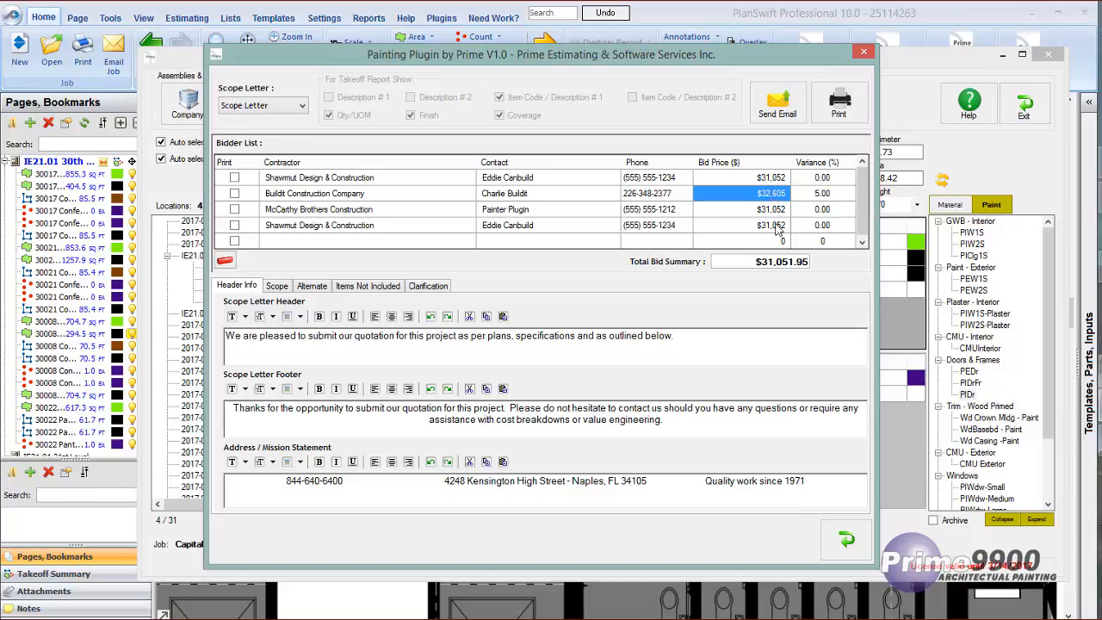
# Set the bid variance to 10% for McCarthy Brothers Construction and 20% for the second Shawmut Design & Construction entry.
pyautogui.click(822, 210)
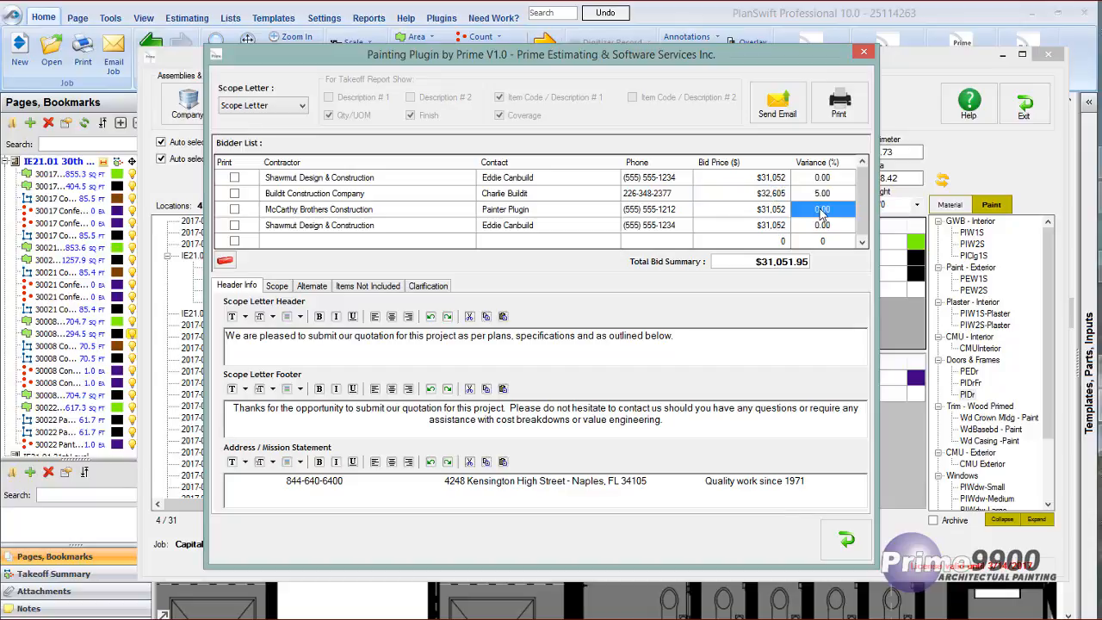
pyautogui.write('10')
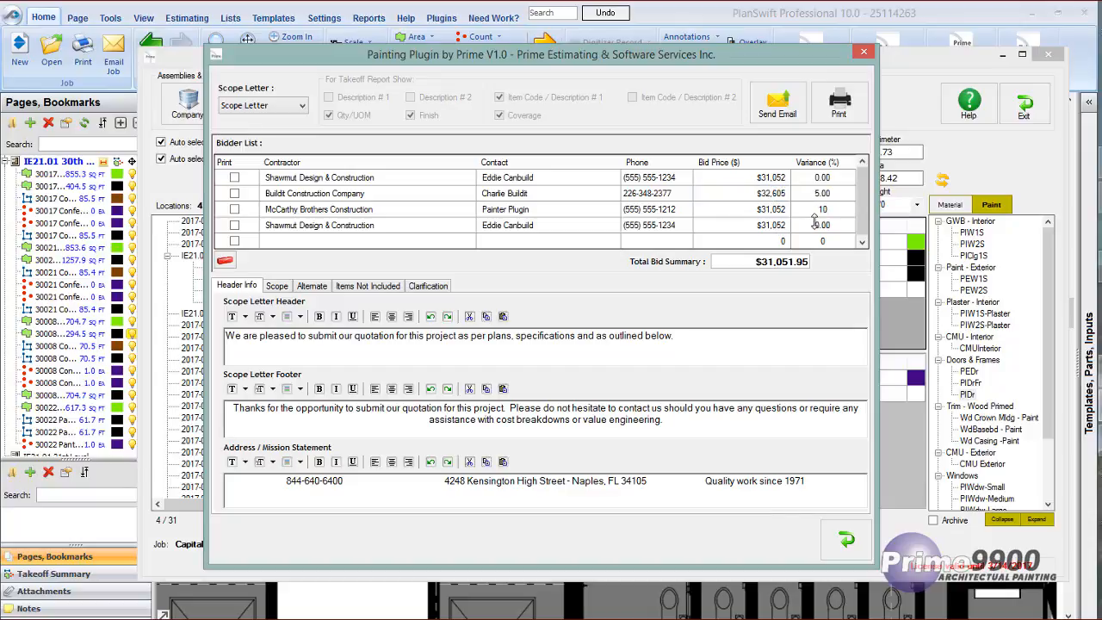
pyautogui.click(761, 211)
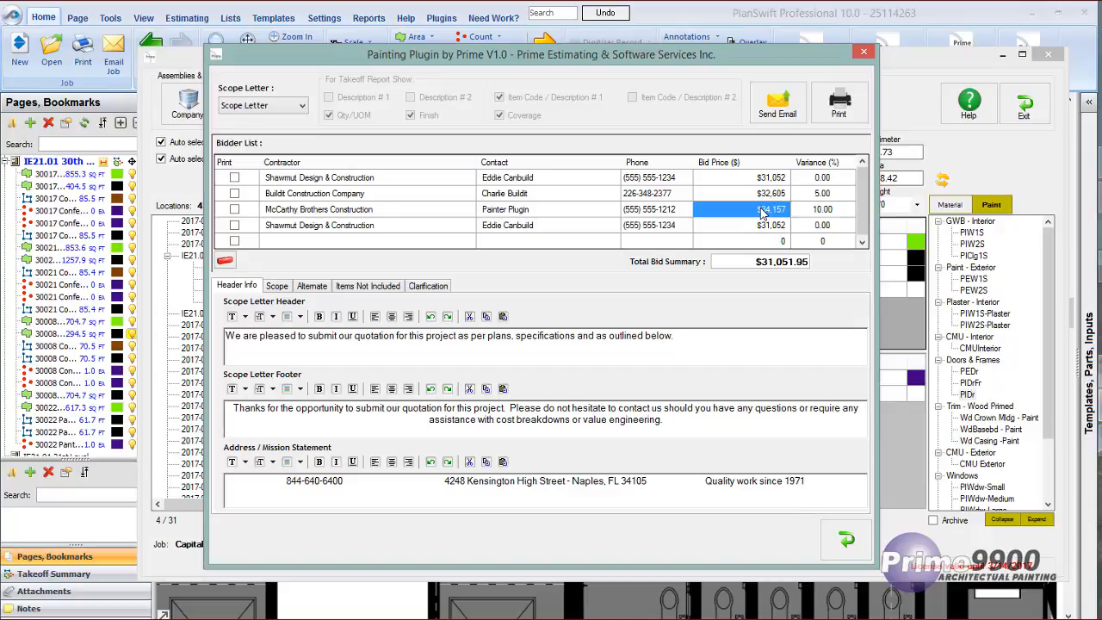
pyautogui.click(822, 226)
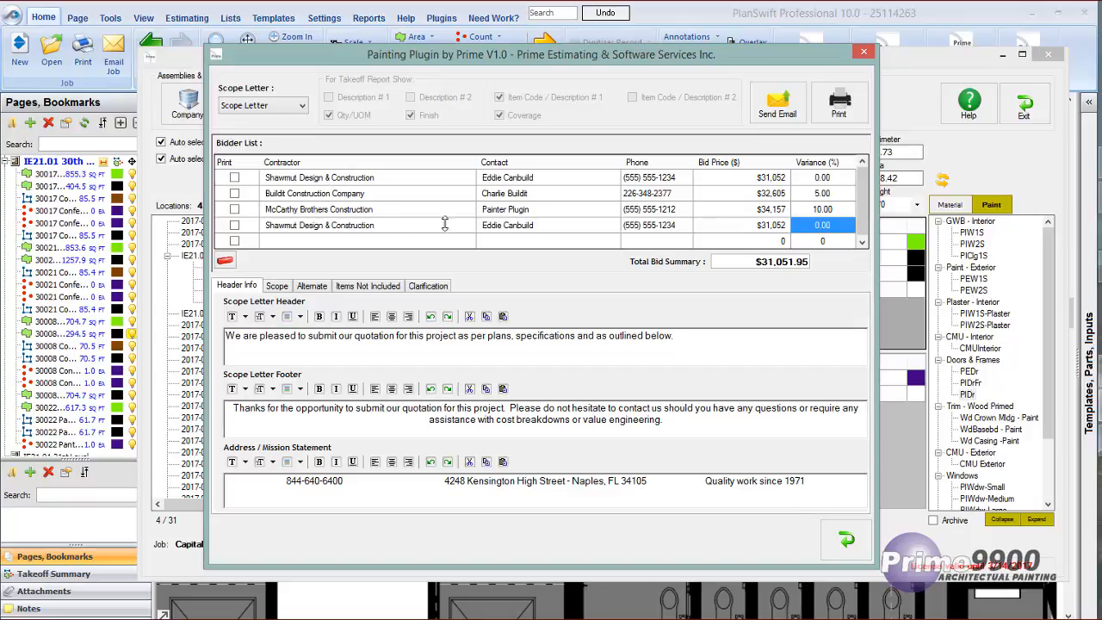
pyautogui.click(799, 224)
pyautogui.write('20')
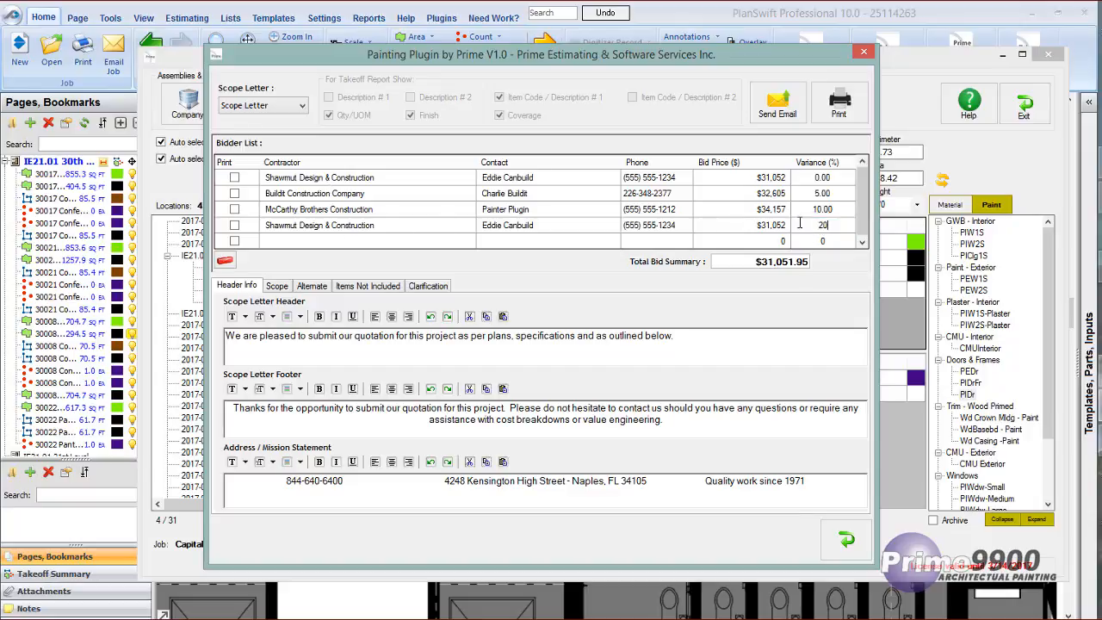
pyautogui.click(744, 226)
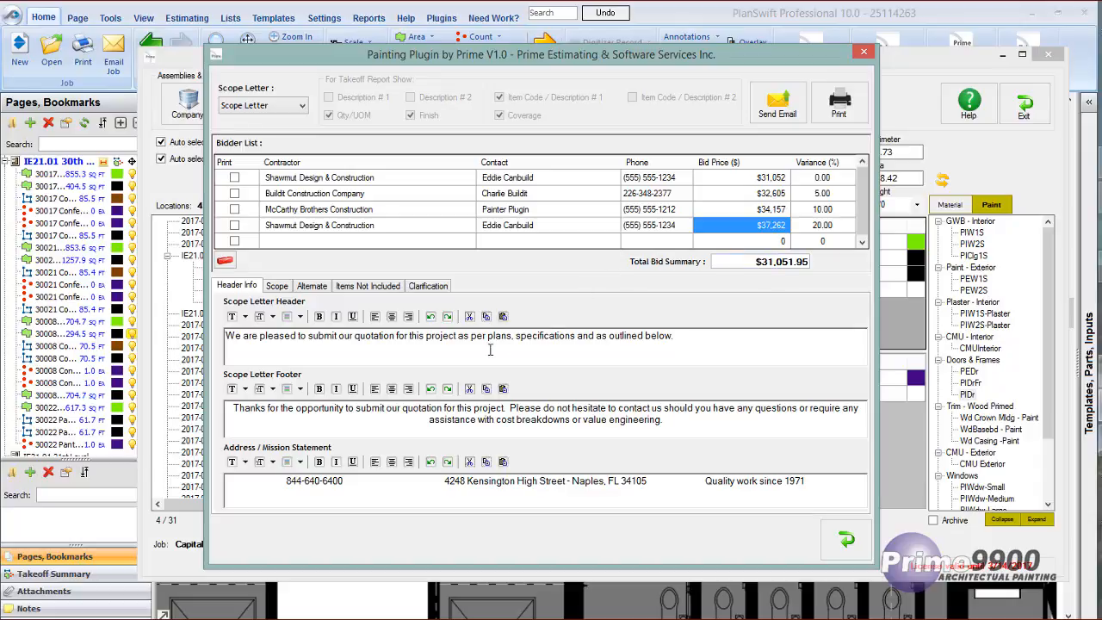
# Review the scope letter's header text, footer text and address / mission statement.
pyautogui.click(654, 335)
pyautogui.moveTo(656, 335); pyautogui.dragTo(224, 335)
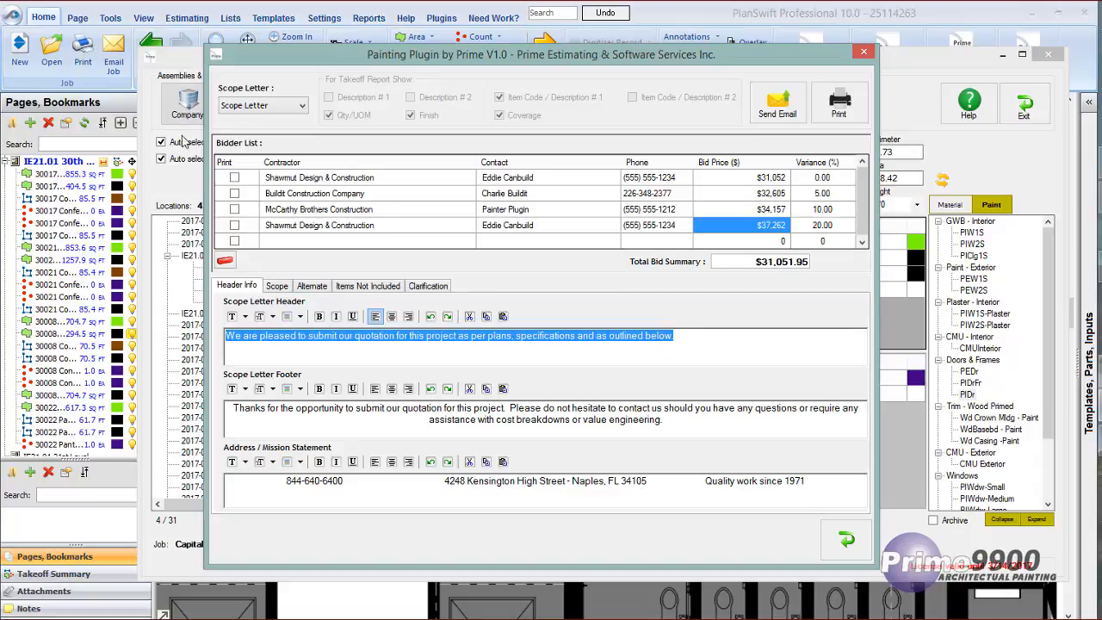
pyautogui.moveTo(661, 419); pyautogui.dragTo(506, 407)
pyautogui.moveTo(429, 406); pyautogui.dragTo(249, 399)
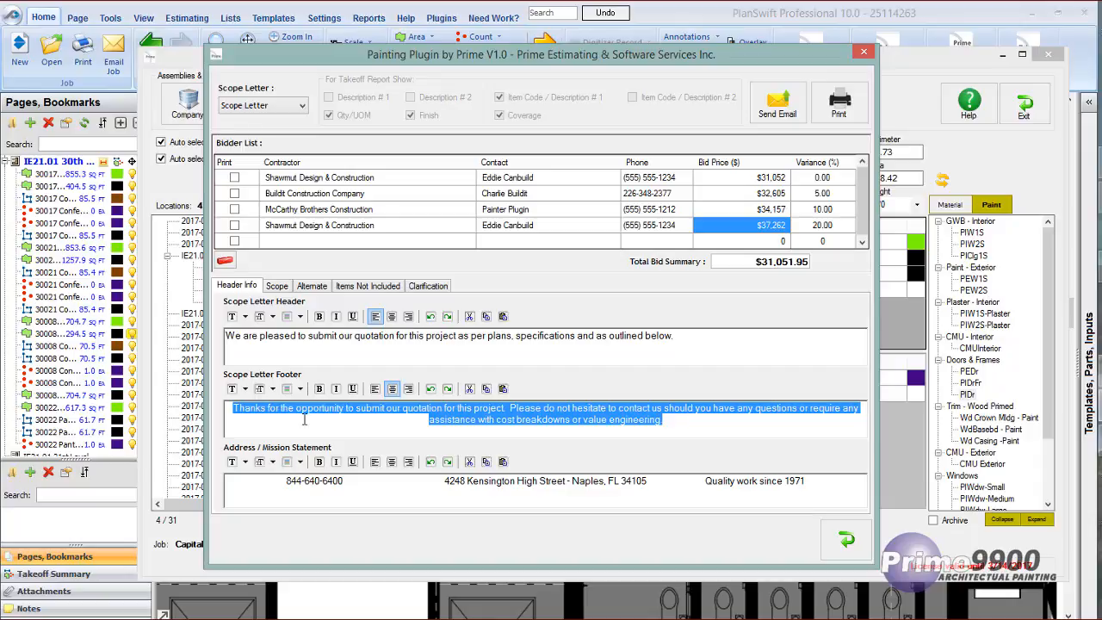
pyautogui.tripleClick(284, 480)
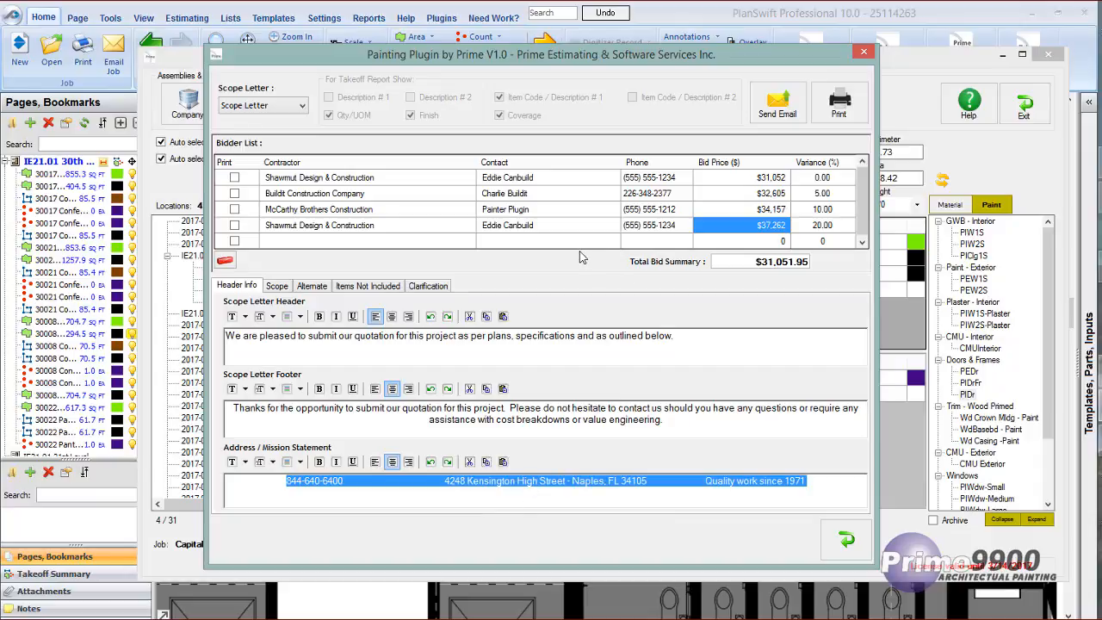
# Choose Scope Letter as the report type and mark the first Shawmut Design & Construction bidder for printing.
pyautogui.click(302, 107)
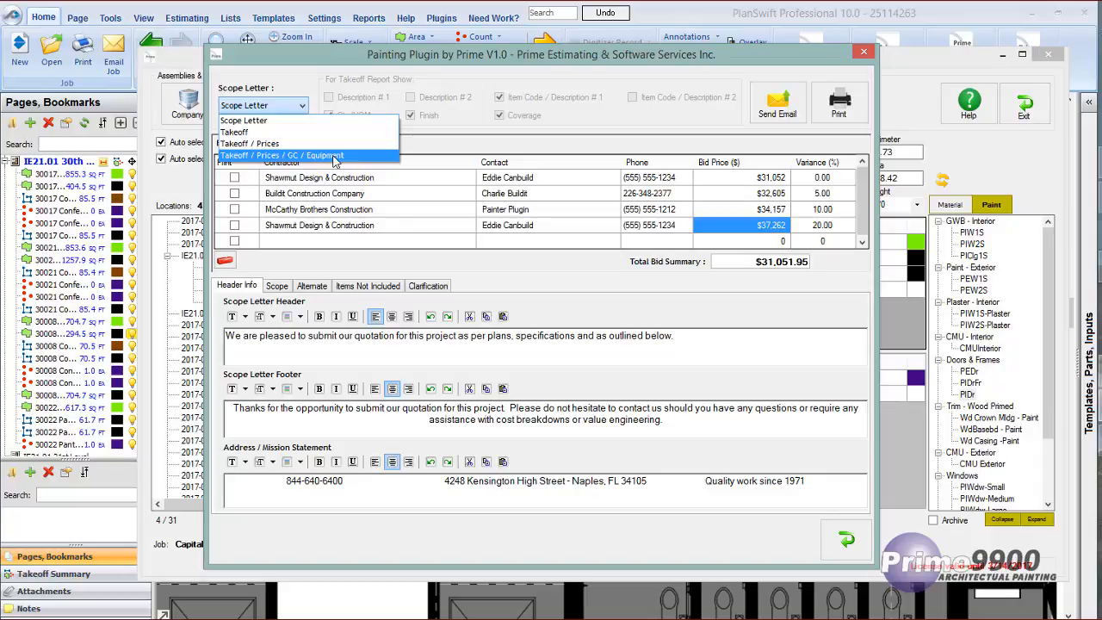
pyautogui.click(260, 122)
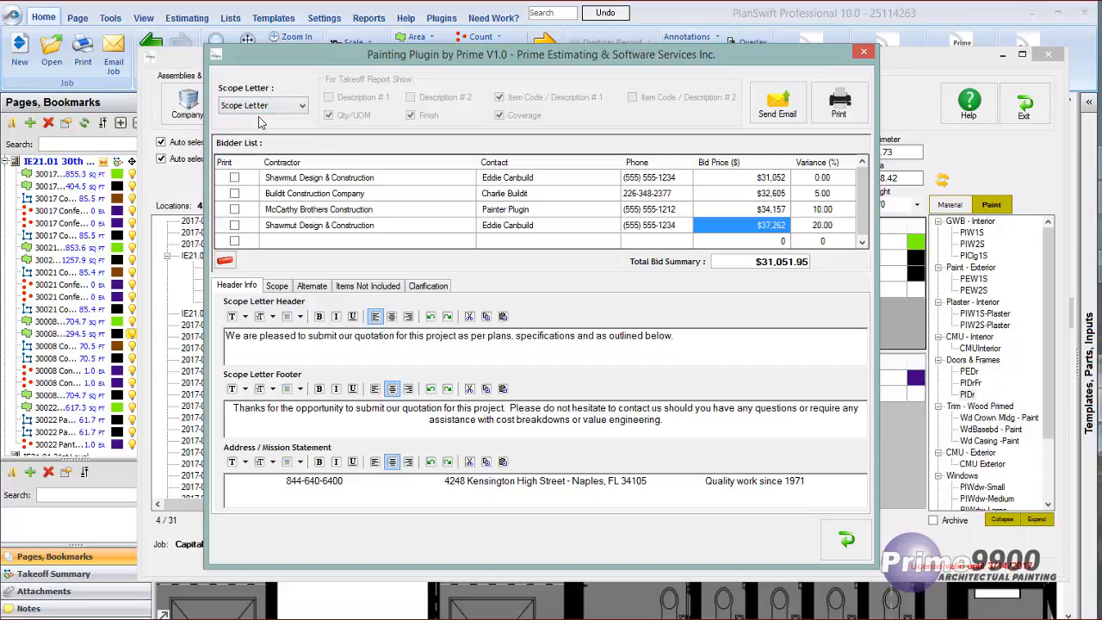
pyautogui.click(234, 177)
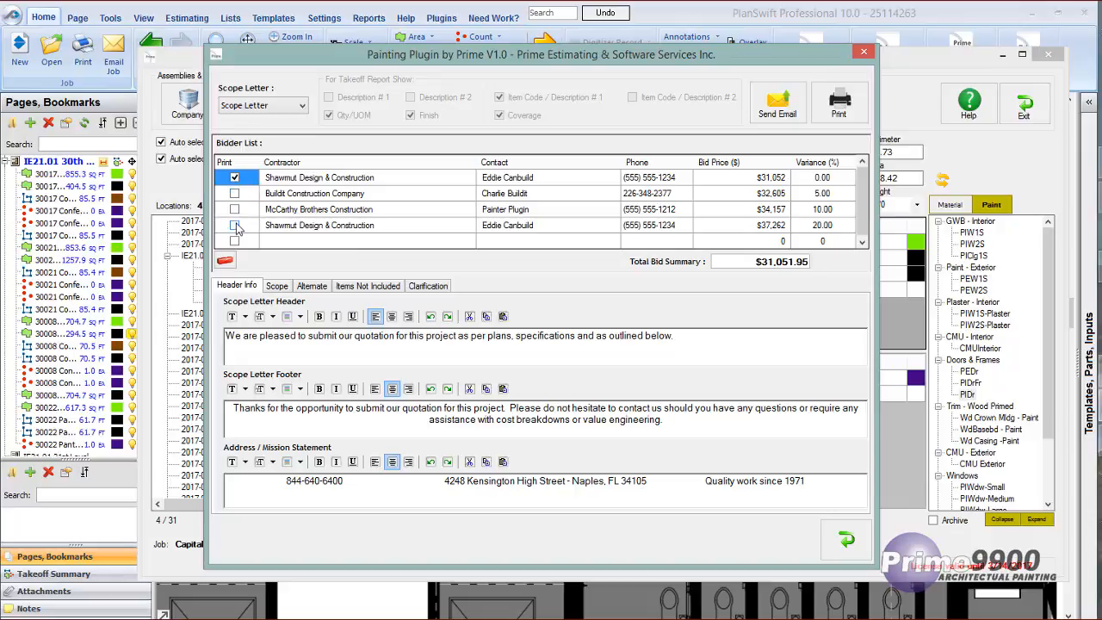
# Review the scope text and correct the misspelled word "suppervision" to "supervision" in the labor and material line.
pyautogui.click(276, 287)
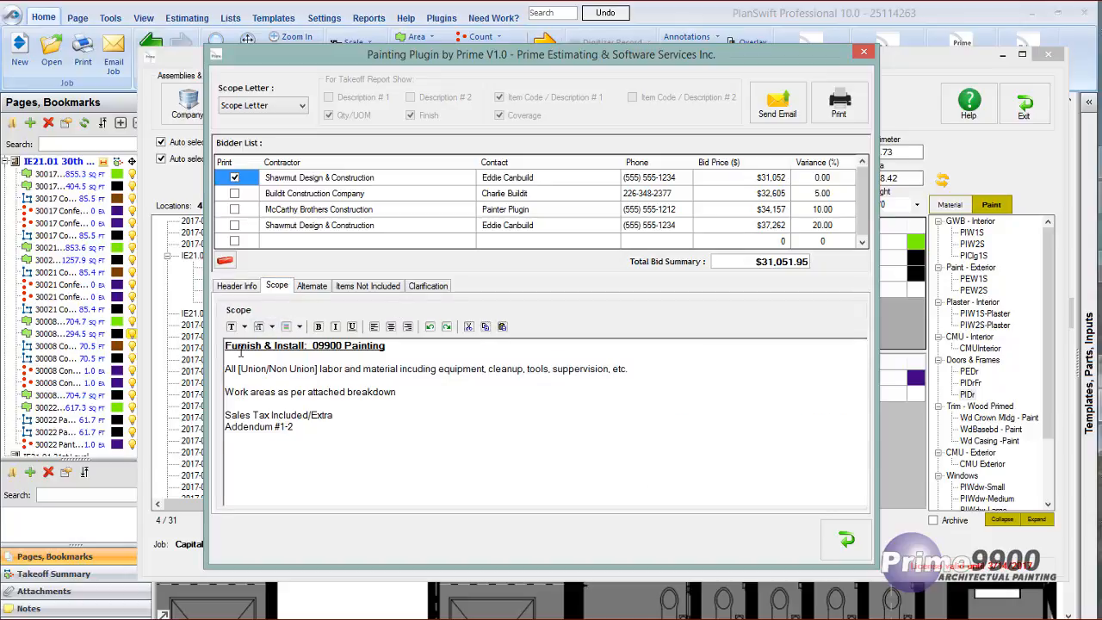
pyautogui.click(237, 284)
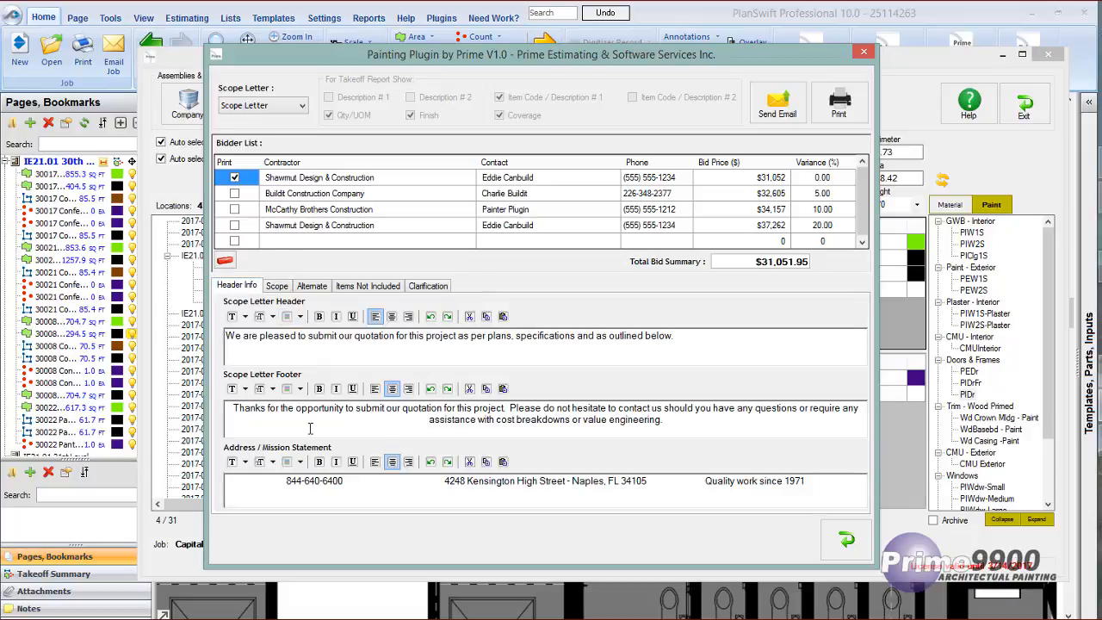
pyautogui.click(280, 289)
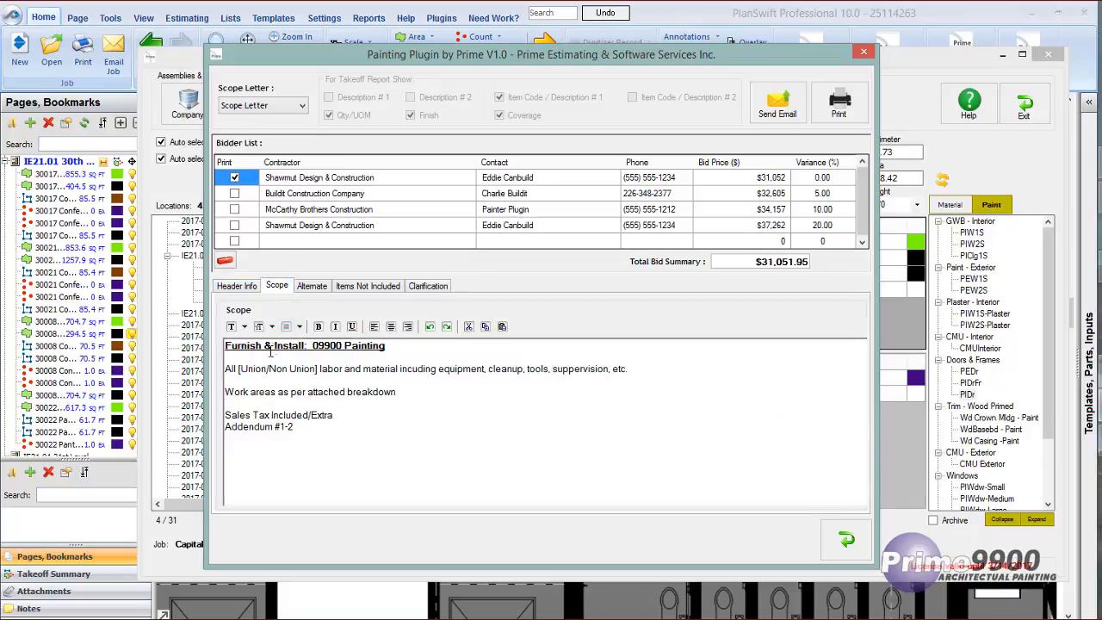
pyautogui.moveTo(225, 347); pyautogui.dragTo(400, 352)
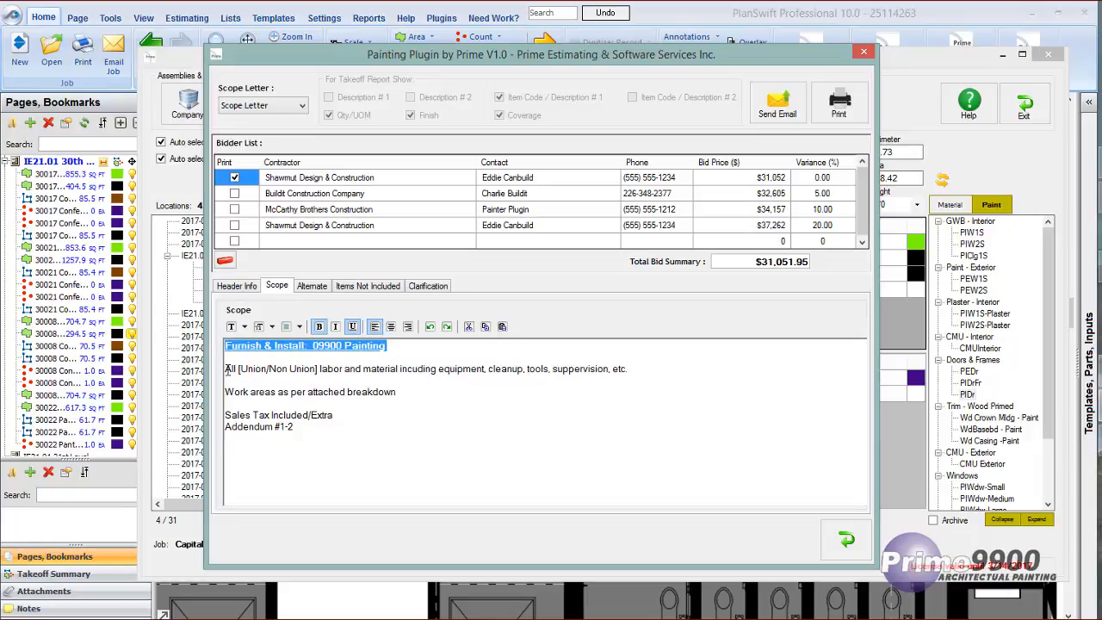
pyautogui.moveTo(225, 369); pyautogui.dragTo(624, 434)
pyautogui.click(563, 370)
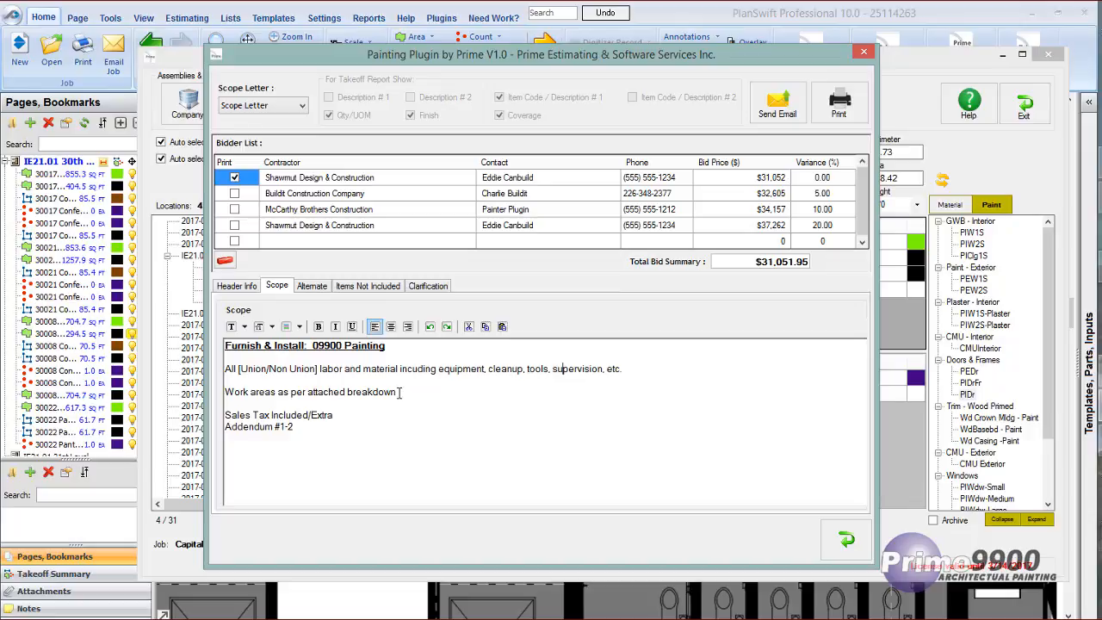
# Review the available report types and the scope letter's alternates, items not included, and clarification terms and conditions.
pyautogui.click(301, 106)
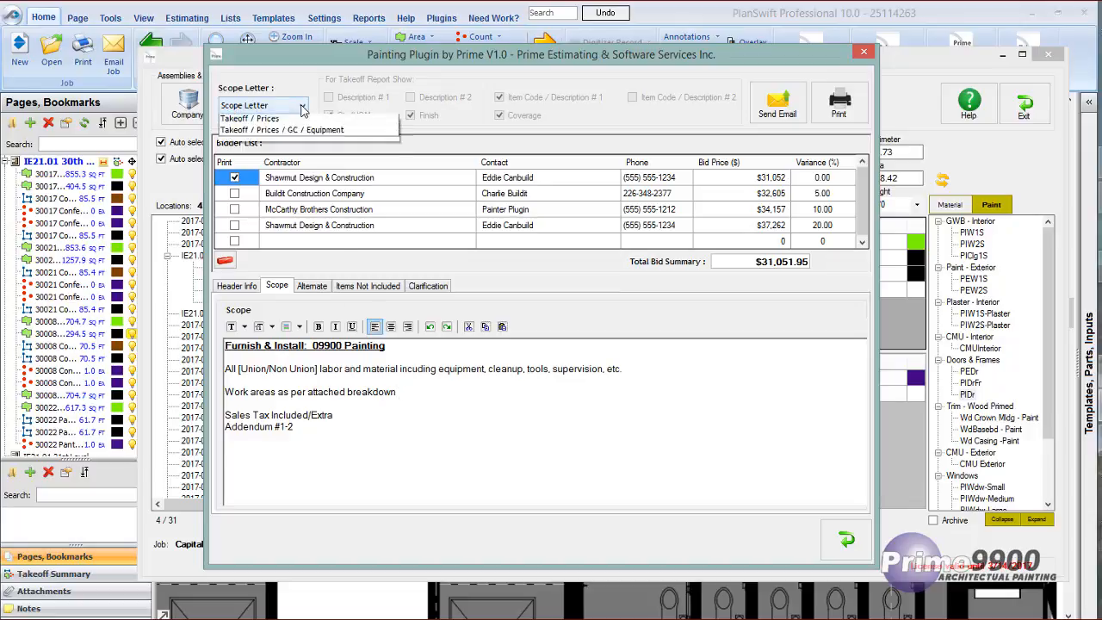
pyautogui.click(445, 407)
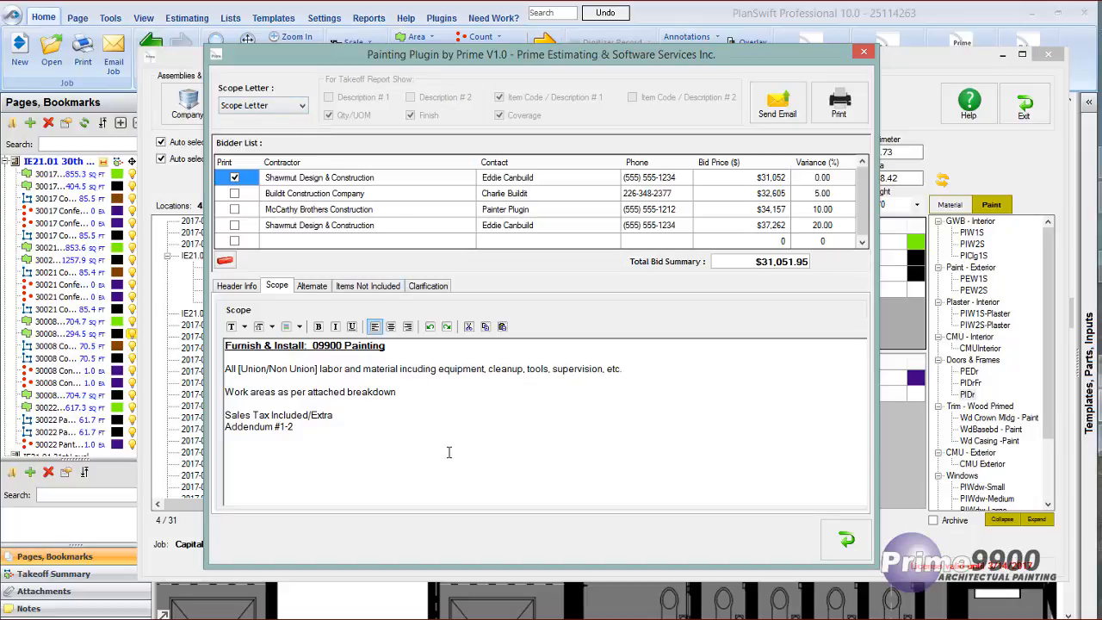
pyautogui.click(313, 287)
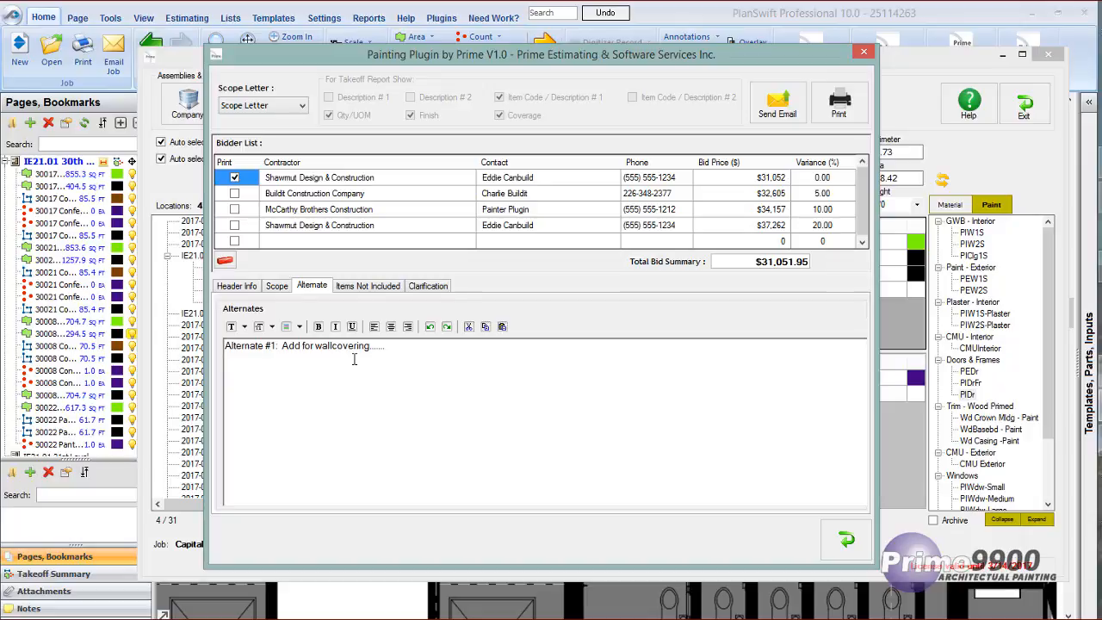
pyautogui.click(368, 288)
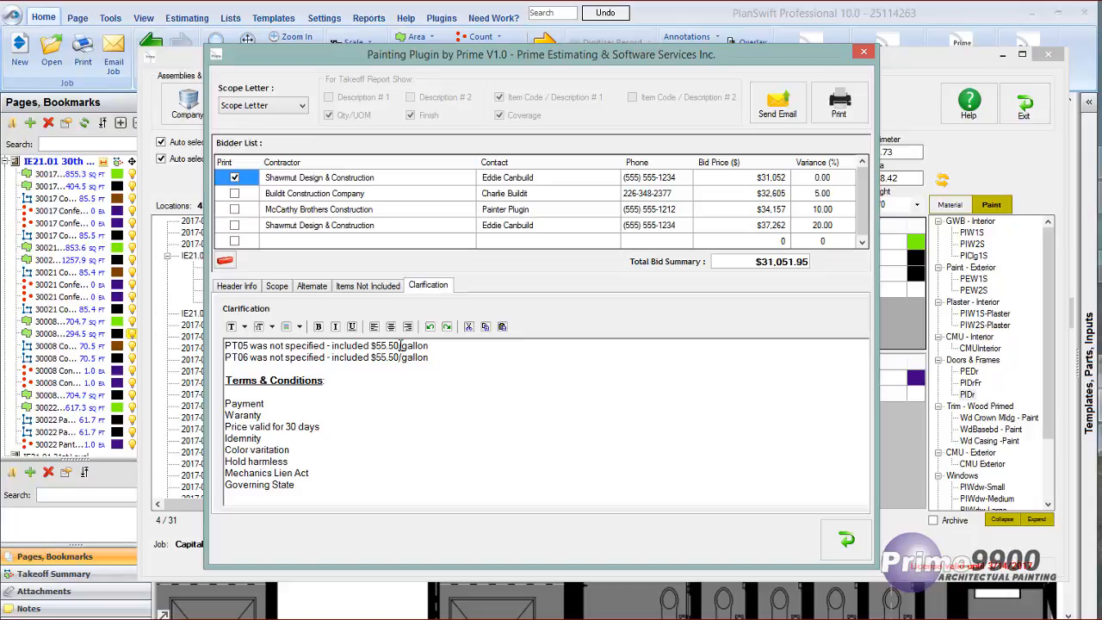
pyautogui.click(226, 379)
pyautogui.moveTo(227, 379); pyautogui.dragTo(333, 486)
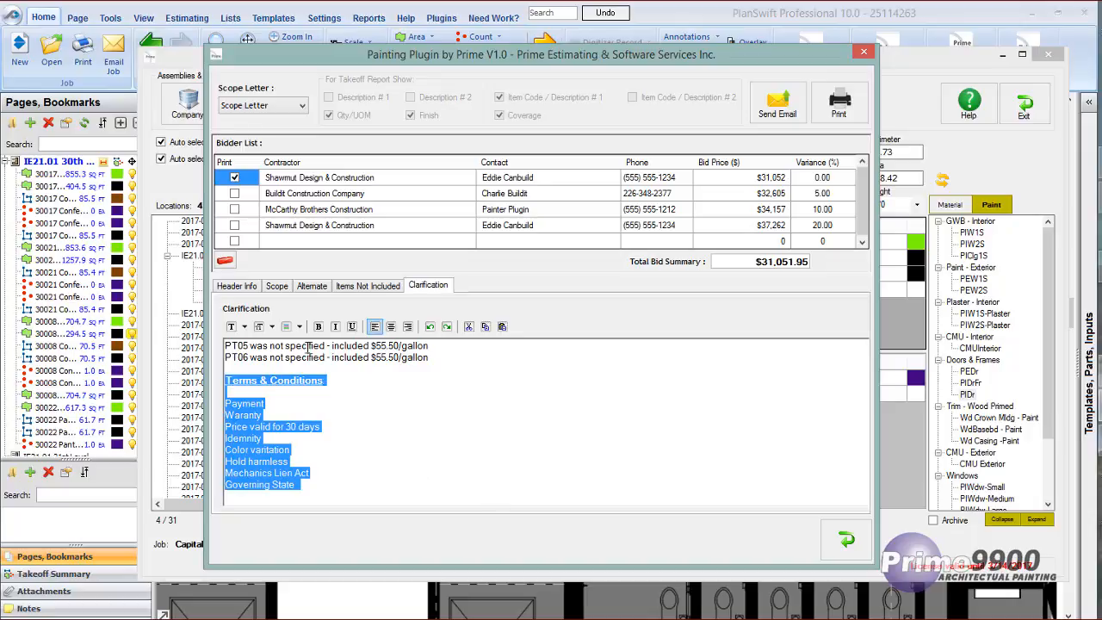
# Return to the header information and generate the printable scope letter for the marked Shawmut Design & Construction bidder.
pyautogui.click(228, 286)
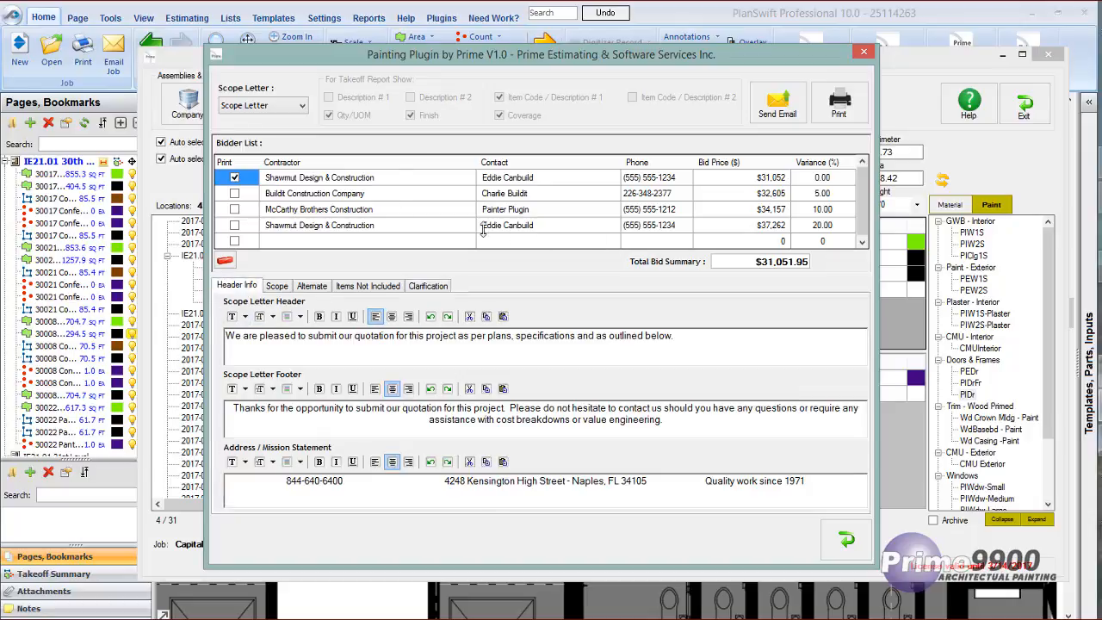
pyautogui.click(837, 100)
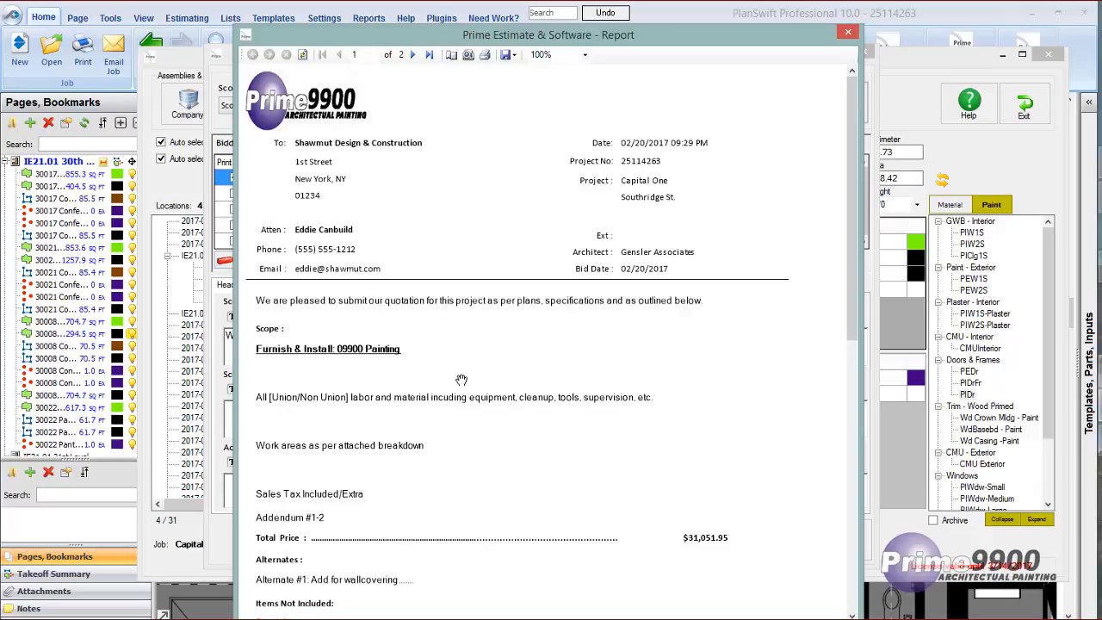
# Read through the generated scope letter's scope, total price, alternates, exclusions, clarifications and terms, and close the report preview.
pyautogui.scroll(-1, 459, 382)
pyautogui.scroll(-2, 459, 382)
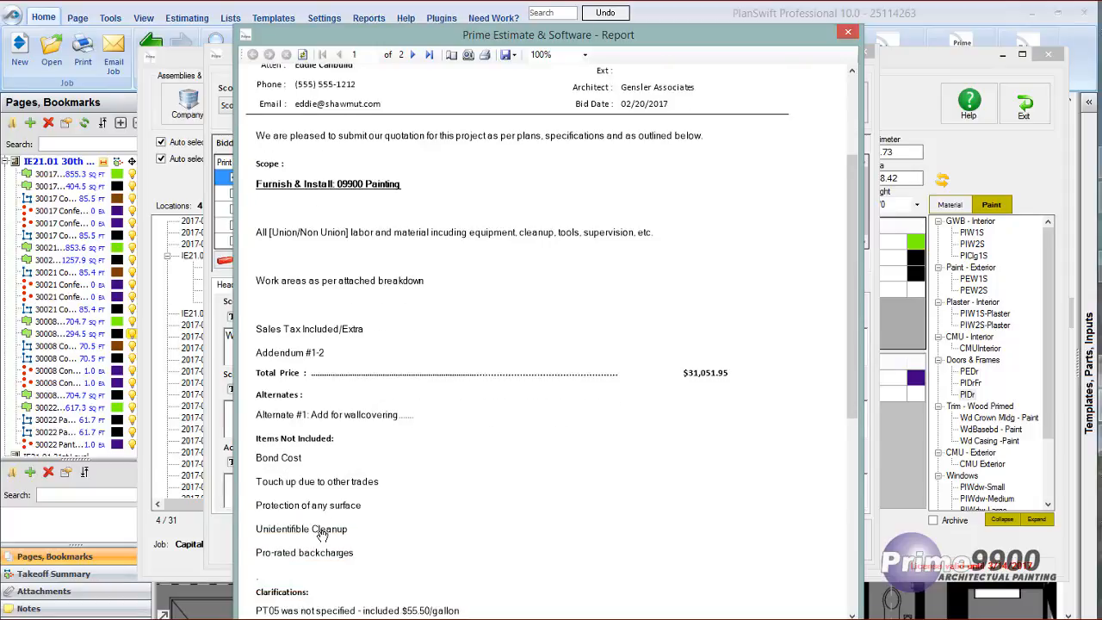
pyautogui.scroll(-2, 323, 538)
pyautogui.scroll(-1, 327, 551)
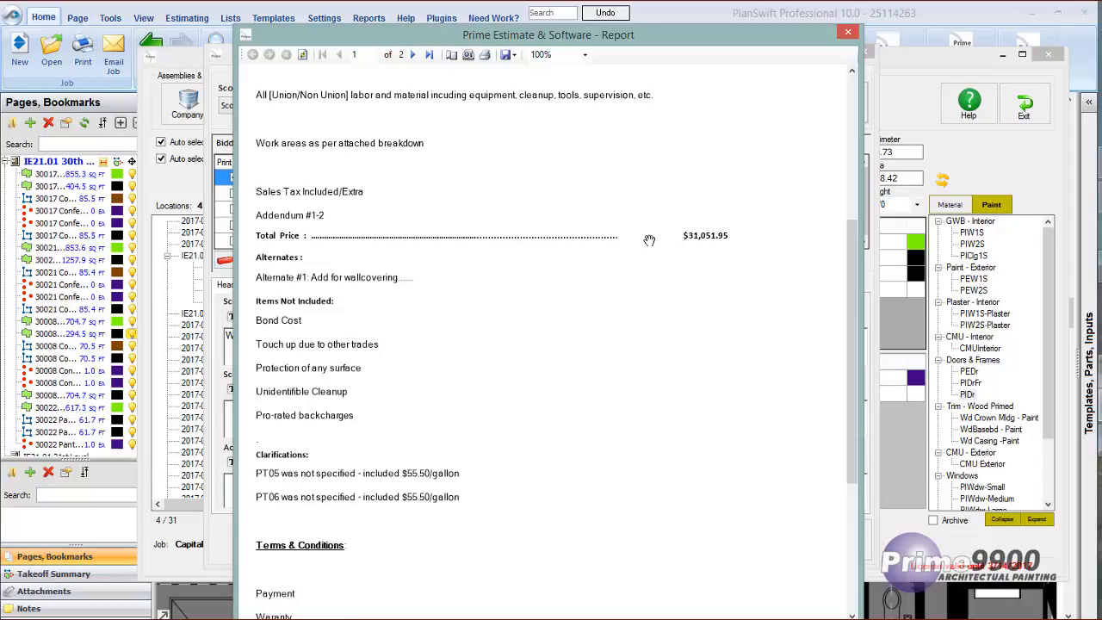
pyautogui.click(848, 32)
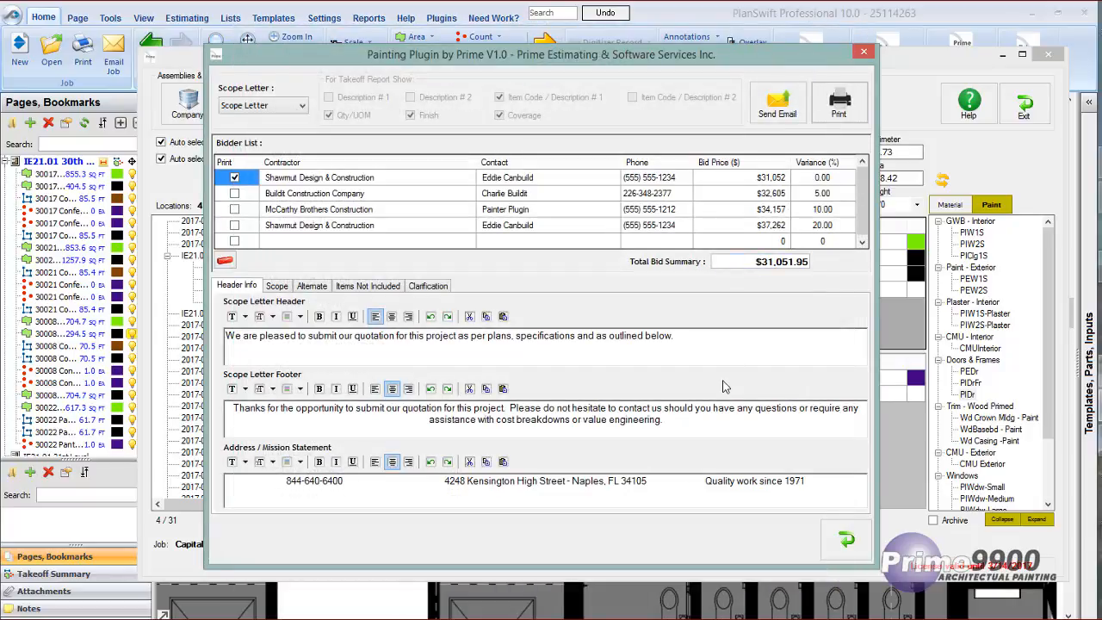
# Draft an email of the scope letter to the marked bidder with the body "Attached find quotation", and exit without sending it.
pyautogui.click(777, 103)
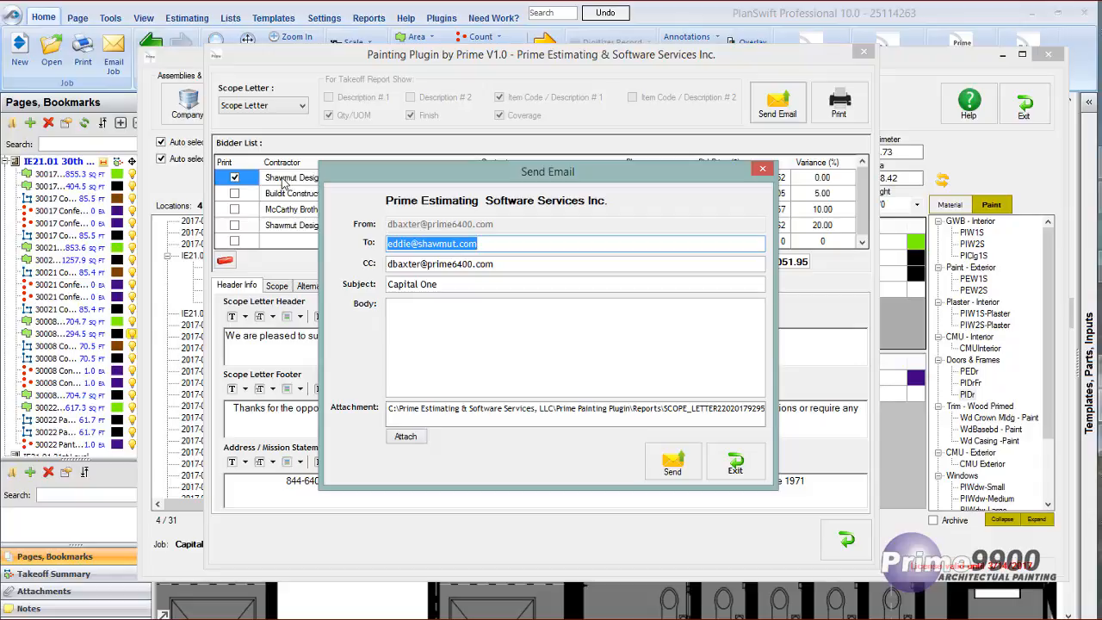
pyautogui.moveTo(453, 173); pyautogui.dragTo(538, 155)
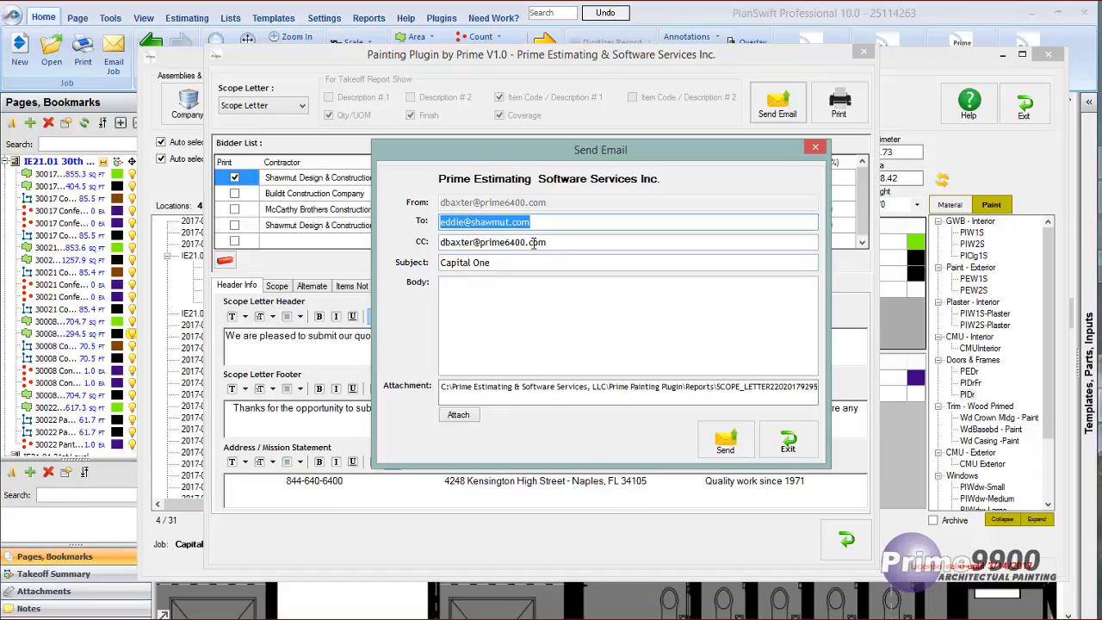
pyautogui.click(445, 286)
pyautogui.write('Attached')
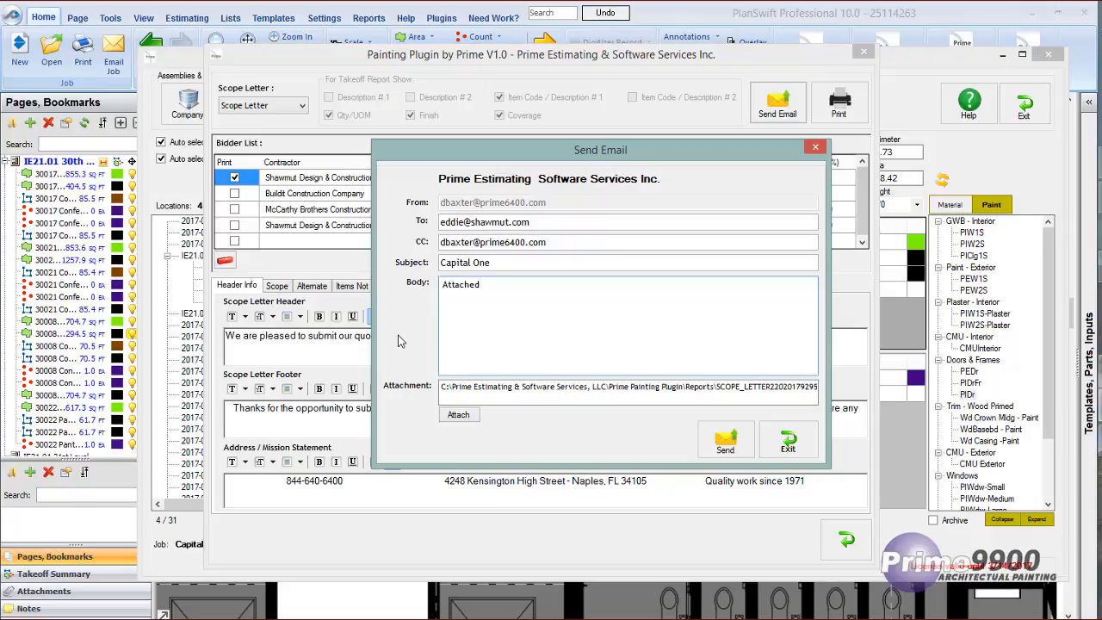
pyautogui.write(' find quotation')
pyautogui.click(790, 441)
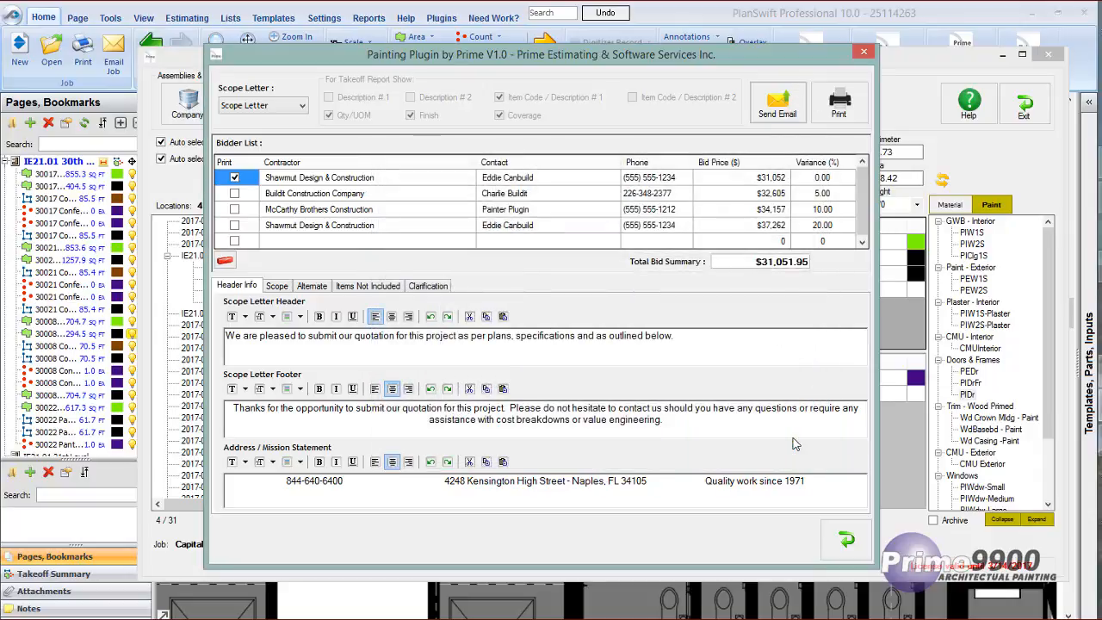
# Leave the scope letter and examine the company's email configuration and its default header, scope, alternates, items not included and clarification texts.
pyautogui.click(846, 540)
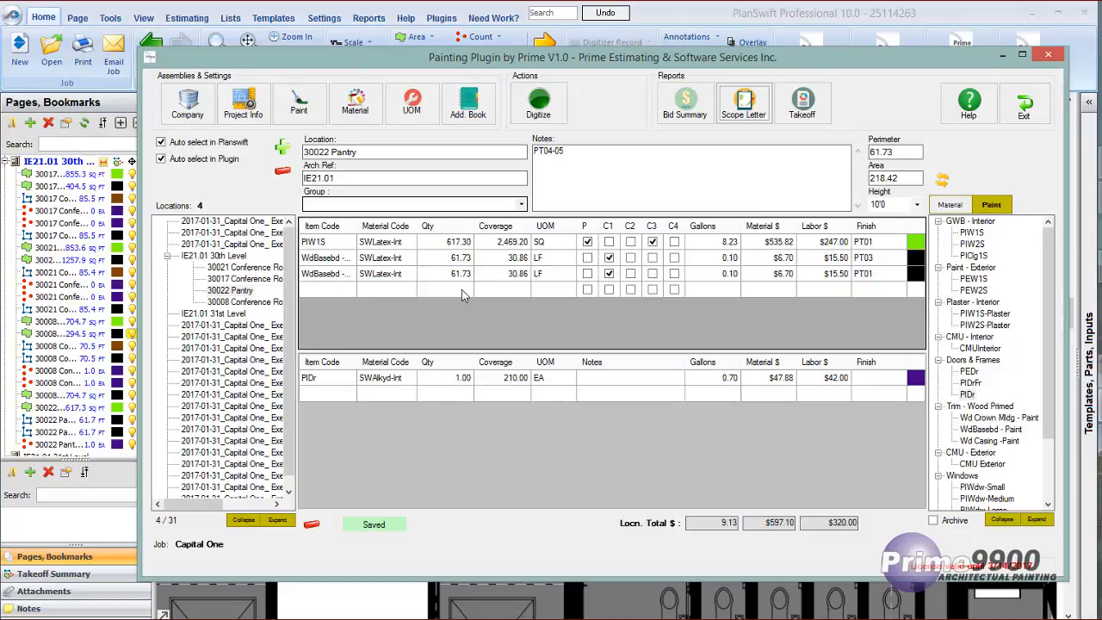
pyautogui.click(188, 105)
pyautogui.moveTo(497, 55); pyautogui.dragTo(320, 54)
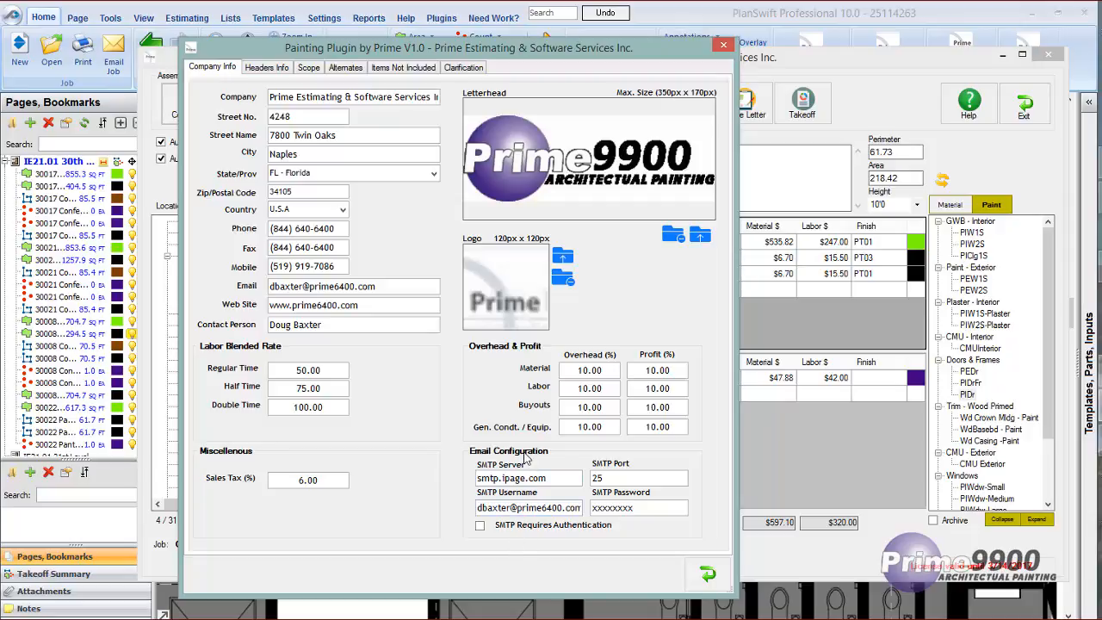
pyautogui.click(268, 69)
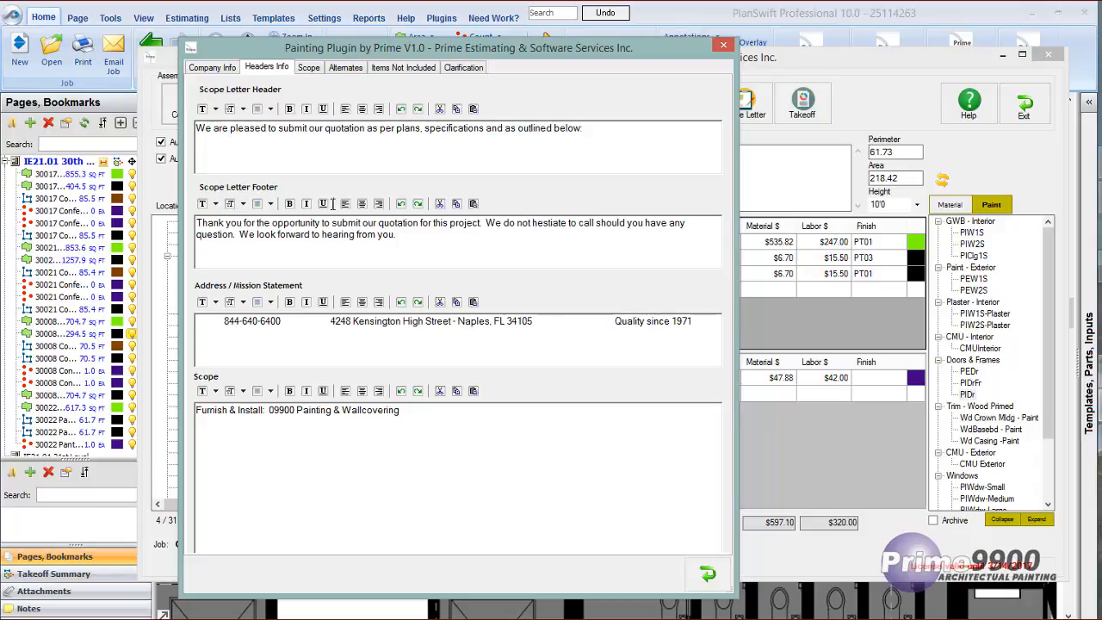
pyautogui.click(314, 68)
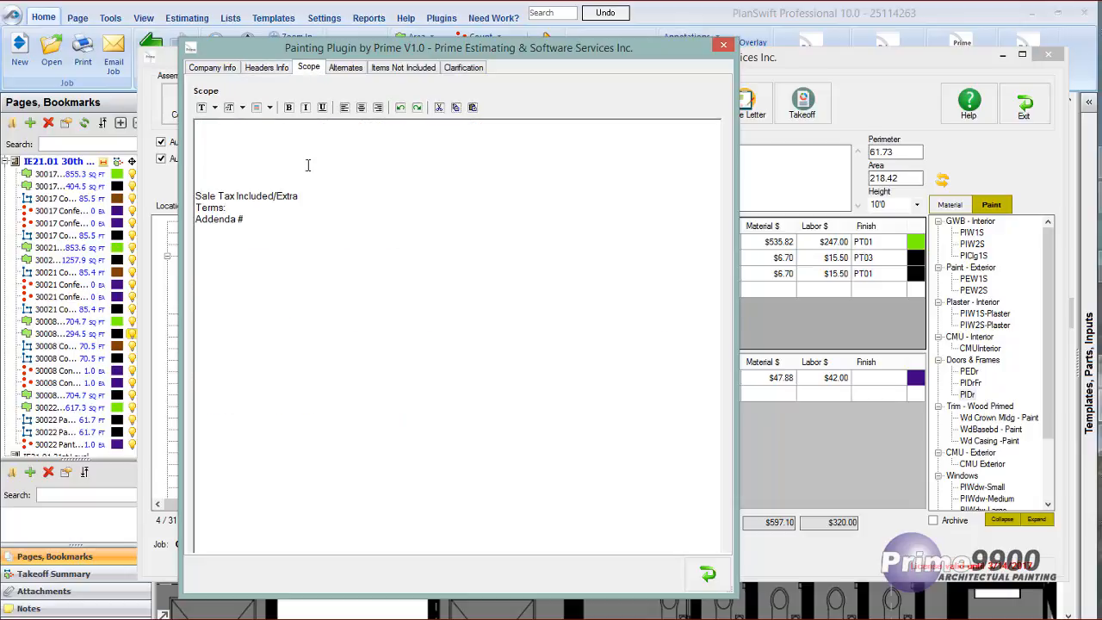
pyautogui.click(348, 69)
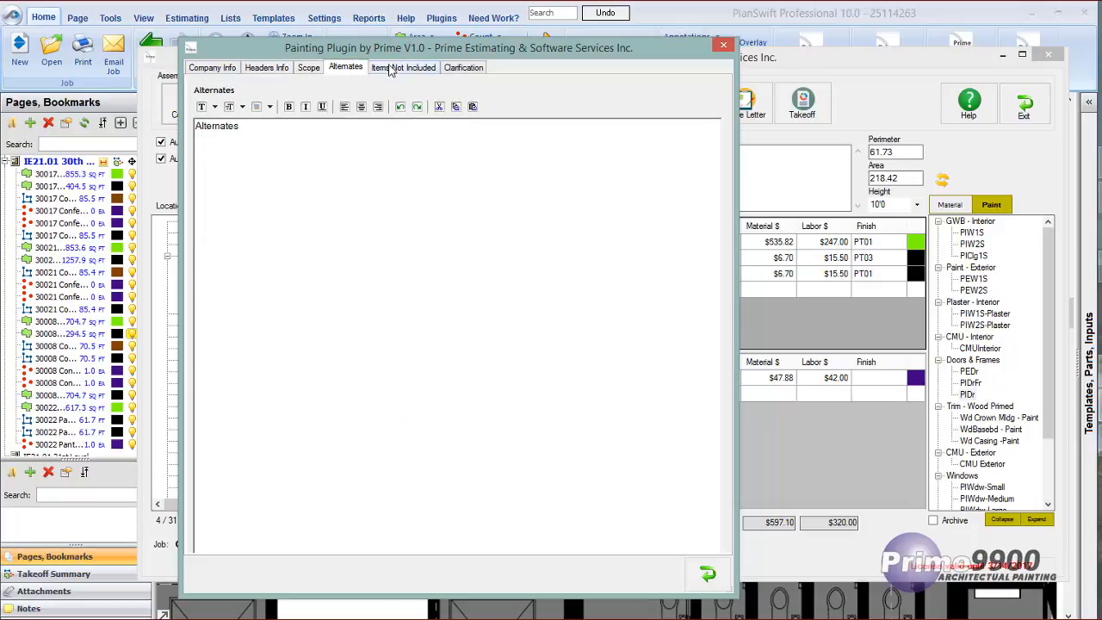
pyautogui.click(392, 68)
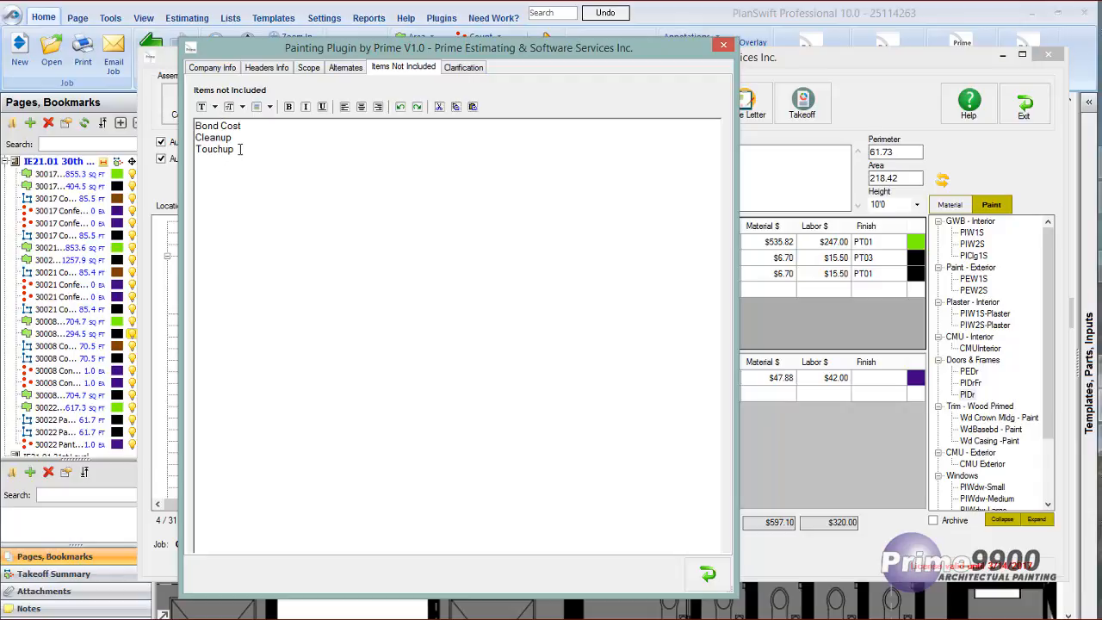
pyautogui.click(456, 69)
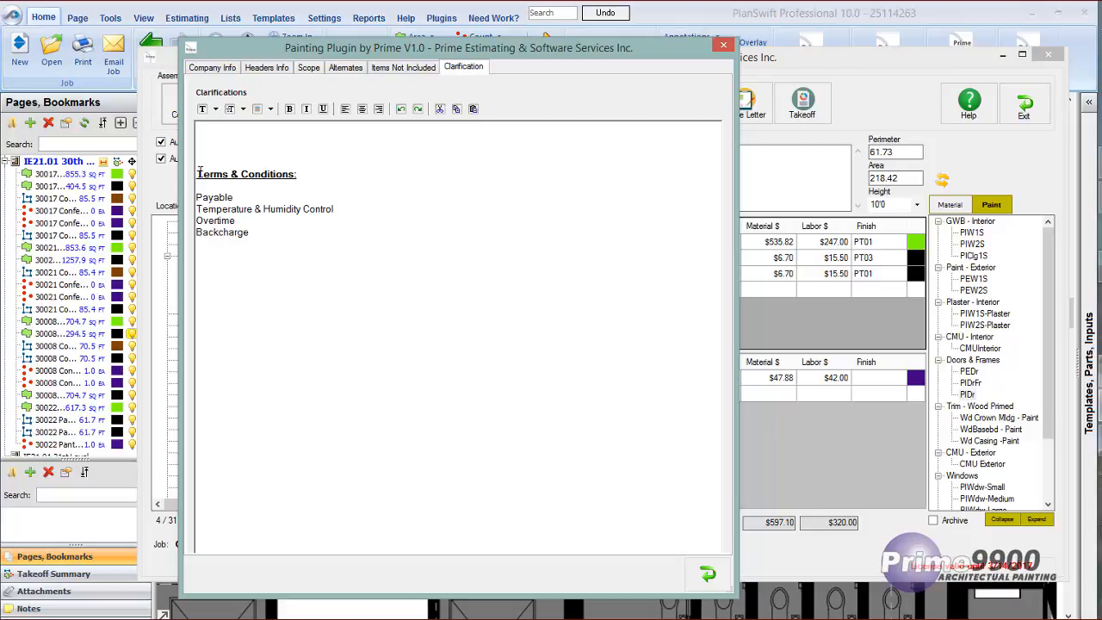
# Recheck the company's default terms and conditions, scope text and scope letter footer, and close the company settings.
pyautogui.moveTo(196, 174); pyautogui.dragTo(320, 258)
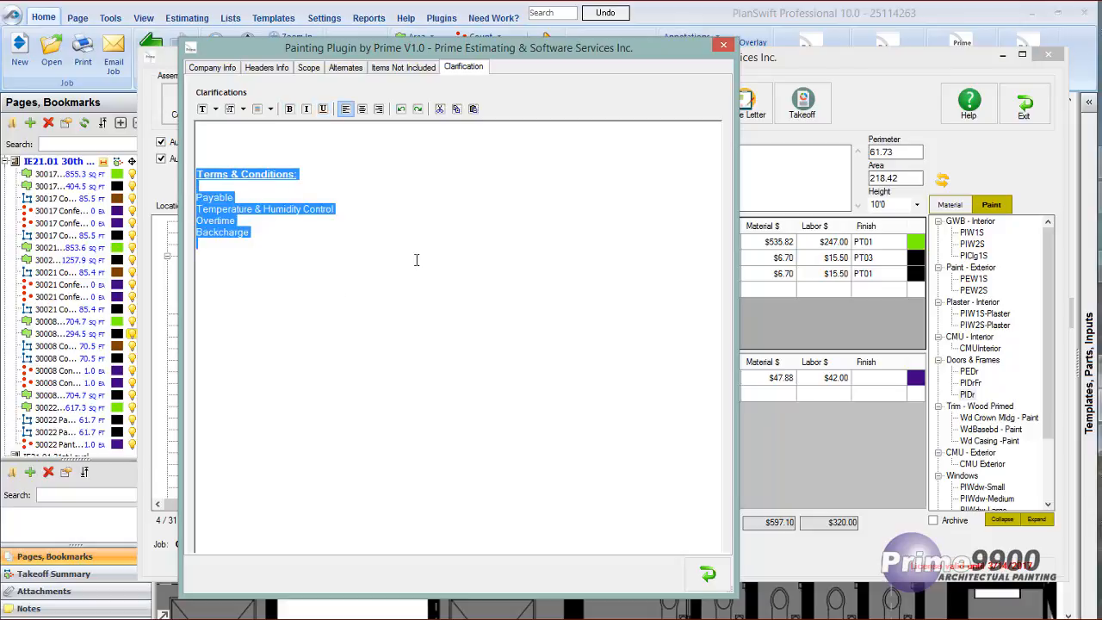
pyautogui.click(309, 67)
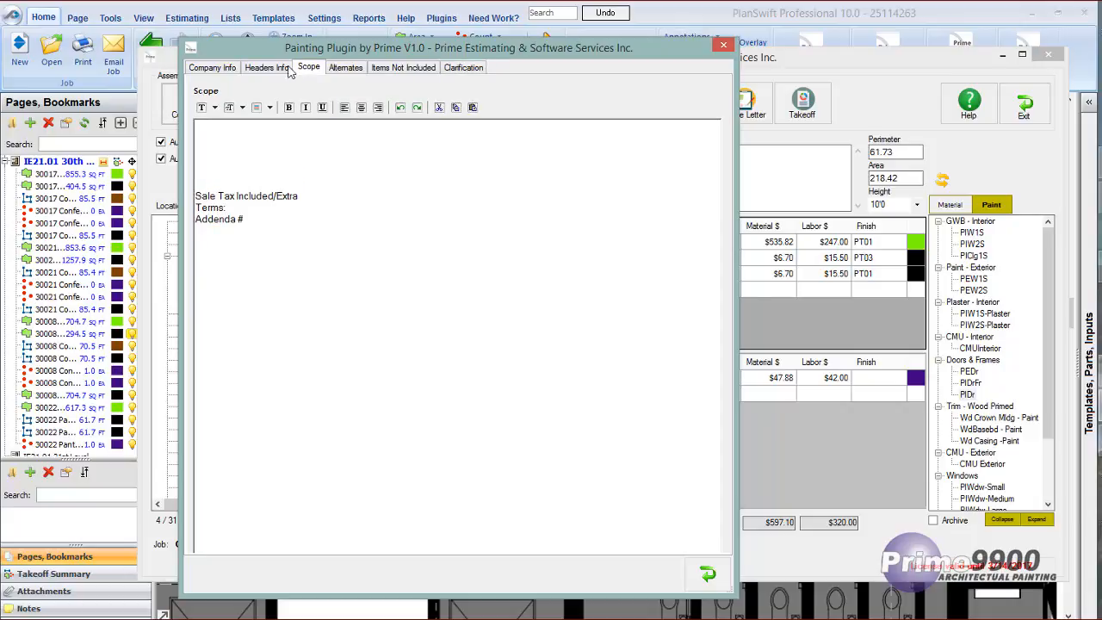
pyautogui.click(269, 67)
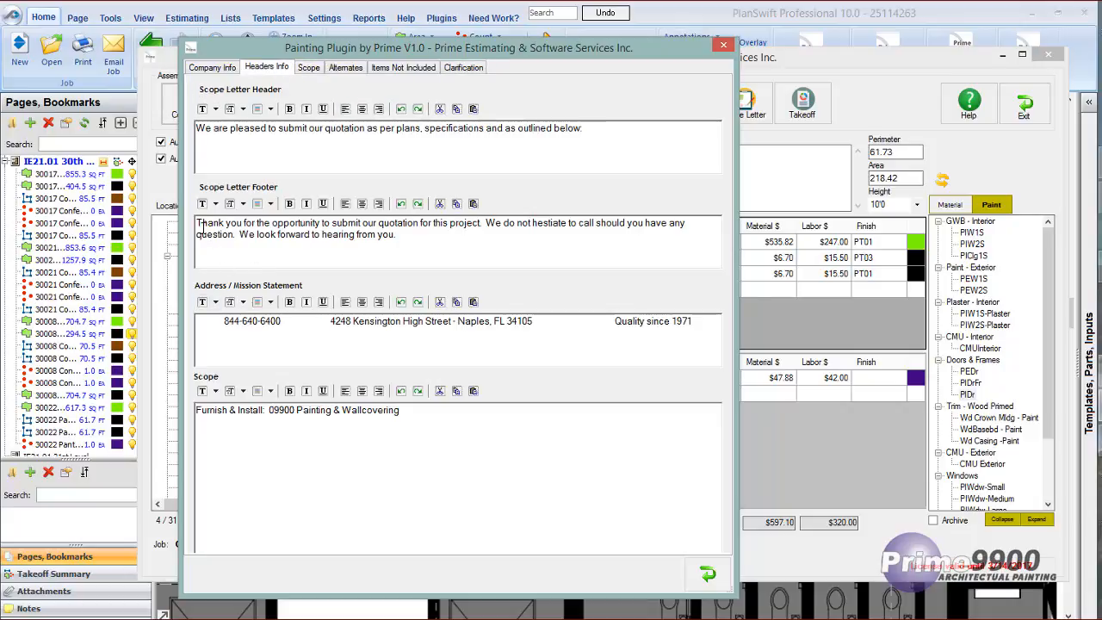
pyautogui.moveTo(198, 224); pyautogui.dragTo(415, 244)
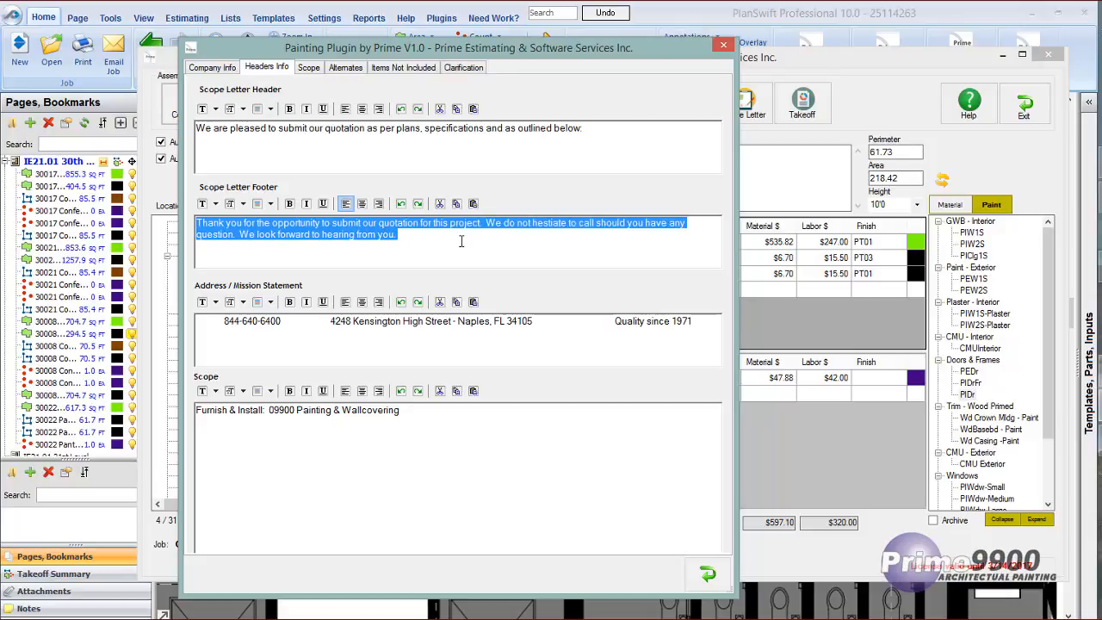
pyautogui.click(708, 575)
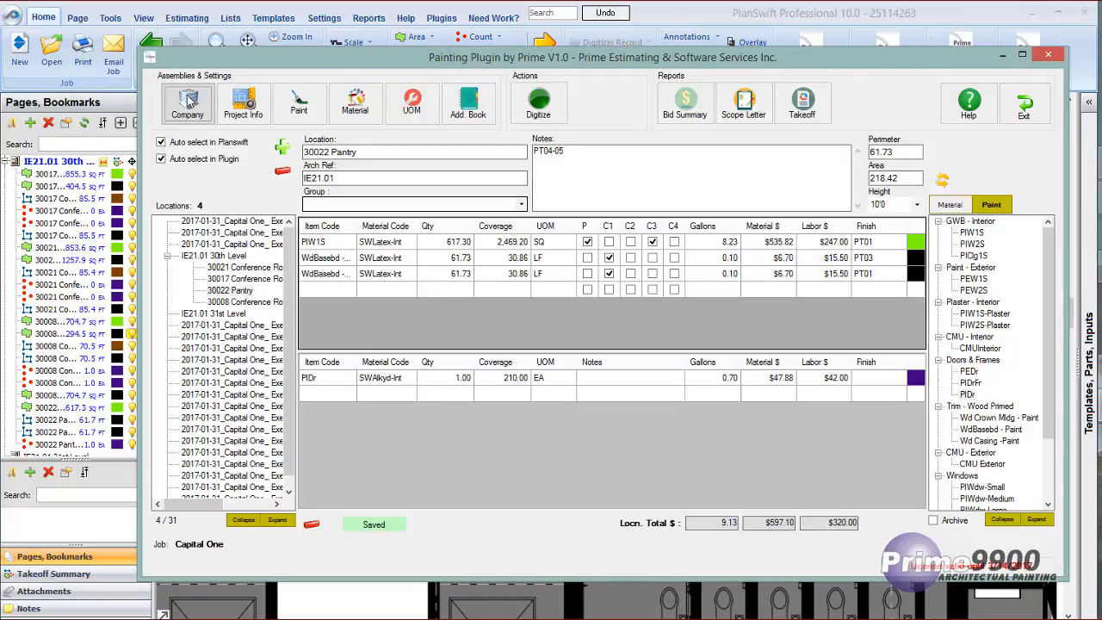
# Open the project information and choose to zero the bidders' variance for manual modification.
pyautogui.click(241, 103)
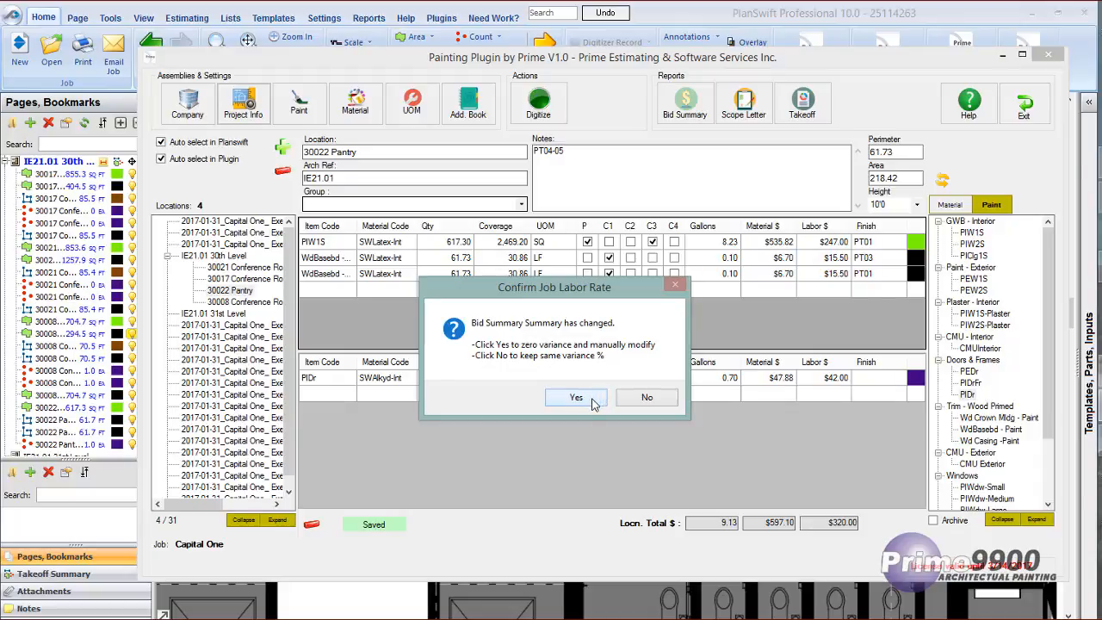
pyautogui.click(585, 398)
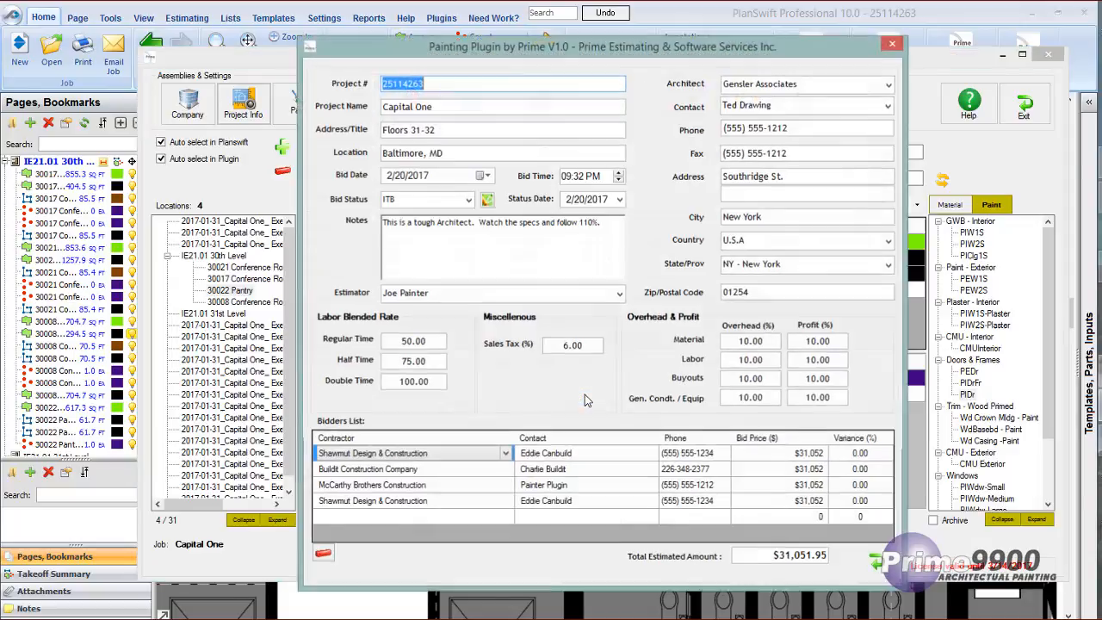
pyautogui.moveTo(560, 49); pyautogui.dragTo(413, 42)
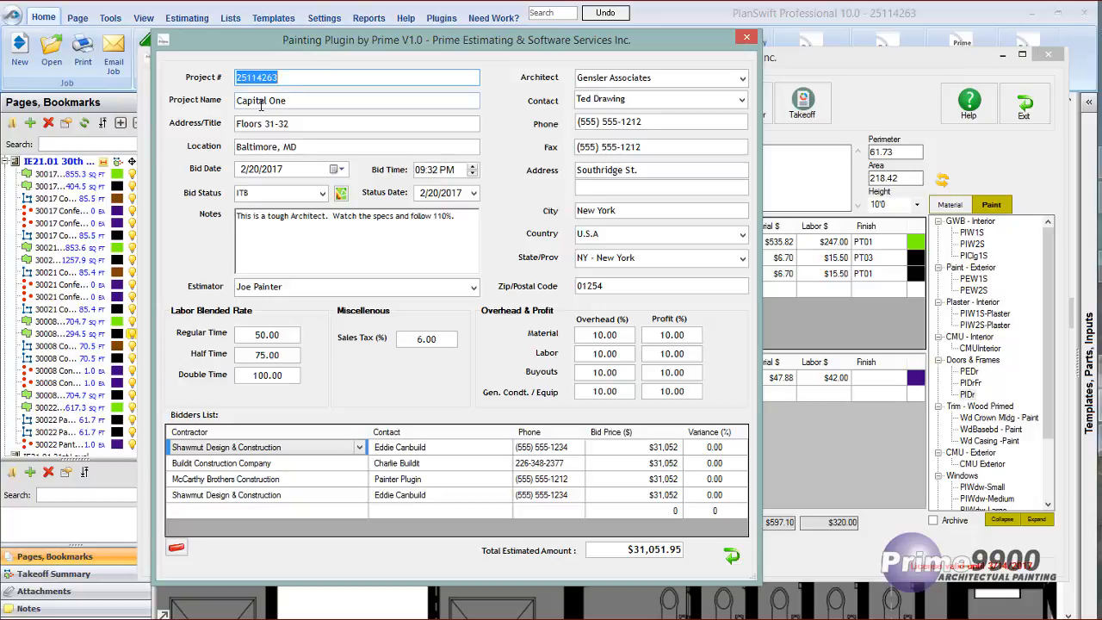
# Keep the bid date at 2/20/2017 and examine the available bid statuses and their editable list.
pyautogui.click(336, 170)
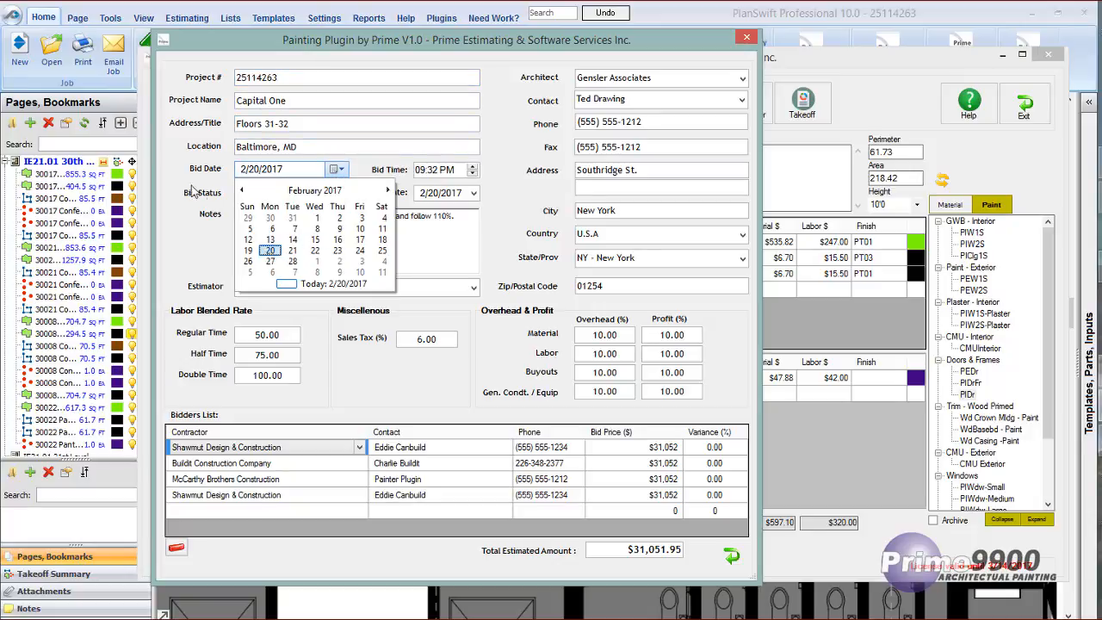
pyautogui.click(270, 252)
pyautogui.click(323, 195)
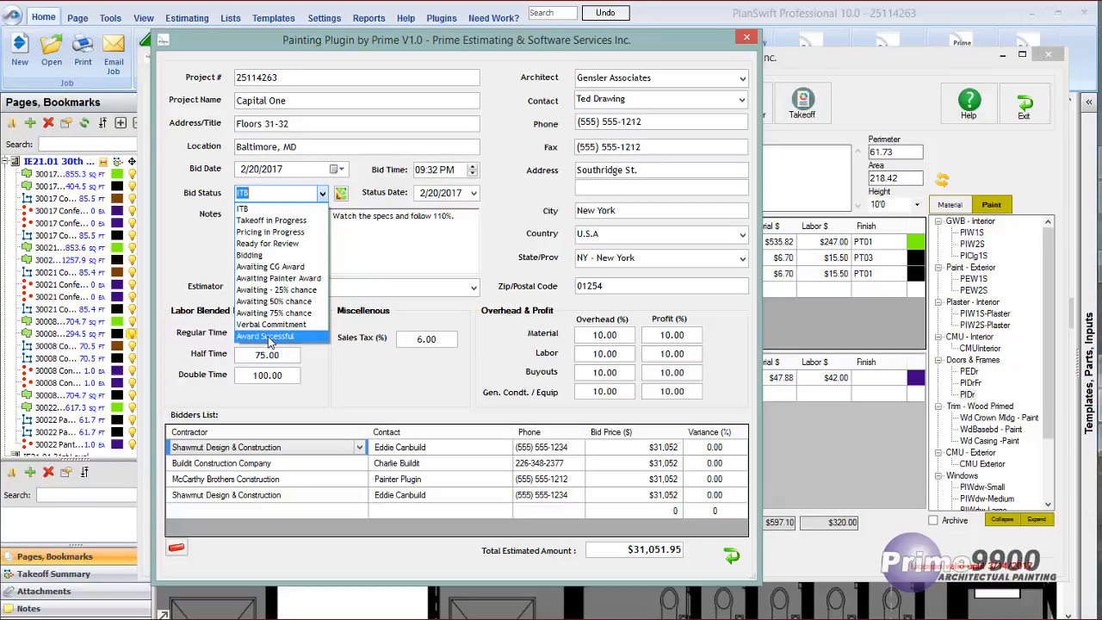
pyautogui.click(340, 195)
pyautogui.click(340, 194)
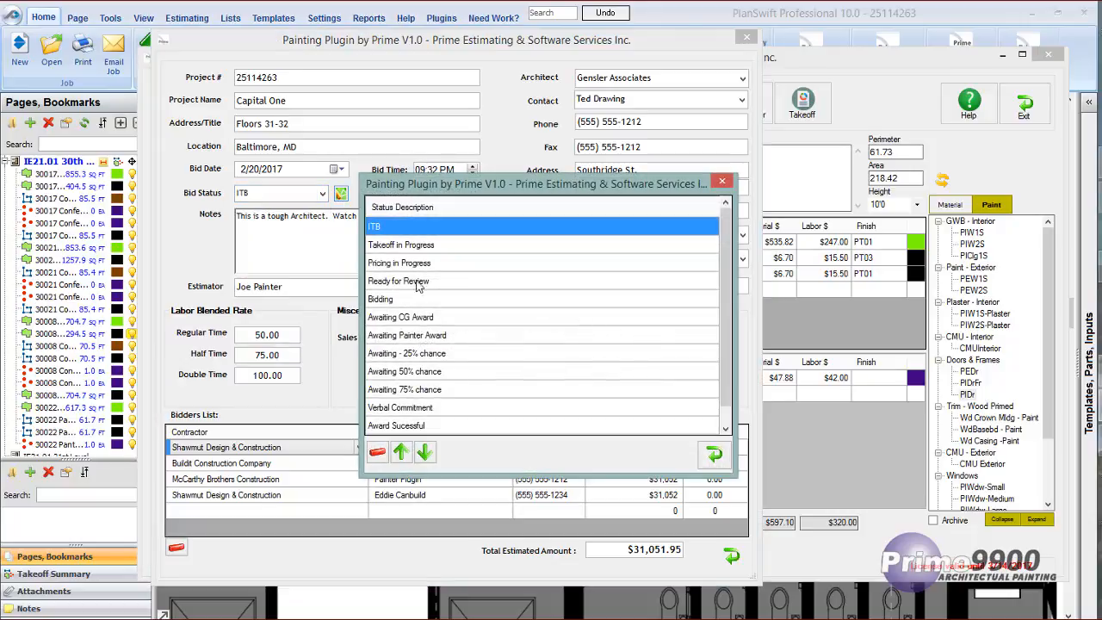
pyautogui.click(714, 454)
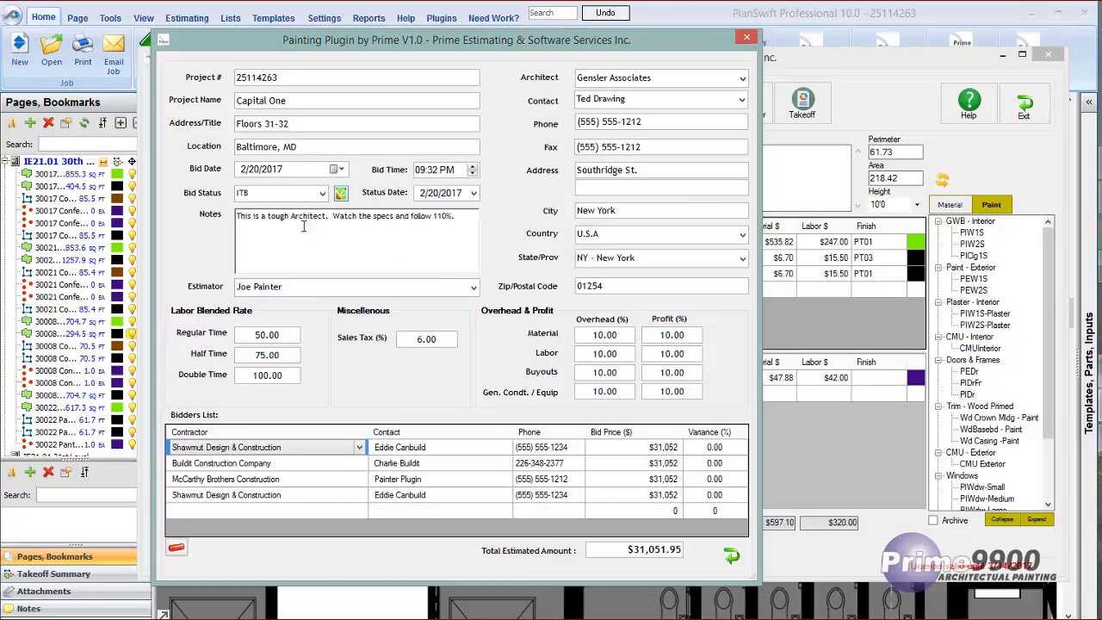
# Examine the project notes about the architect and the specs alongside the selected architect.
pyautogui.moveTo(240, 217); pyautogui.dragTo(487, 219)
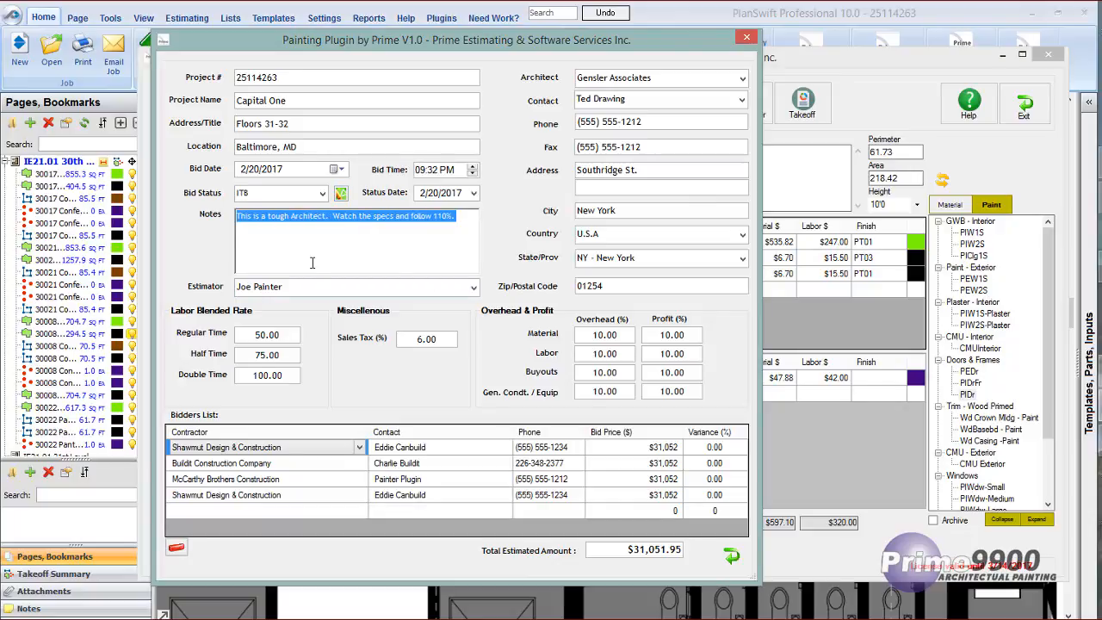
pyautogui.click(673, 78)
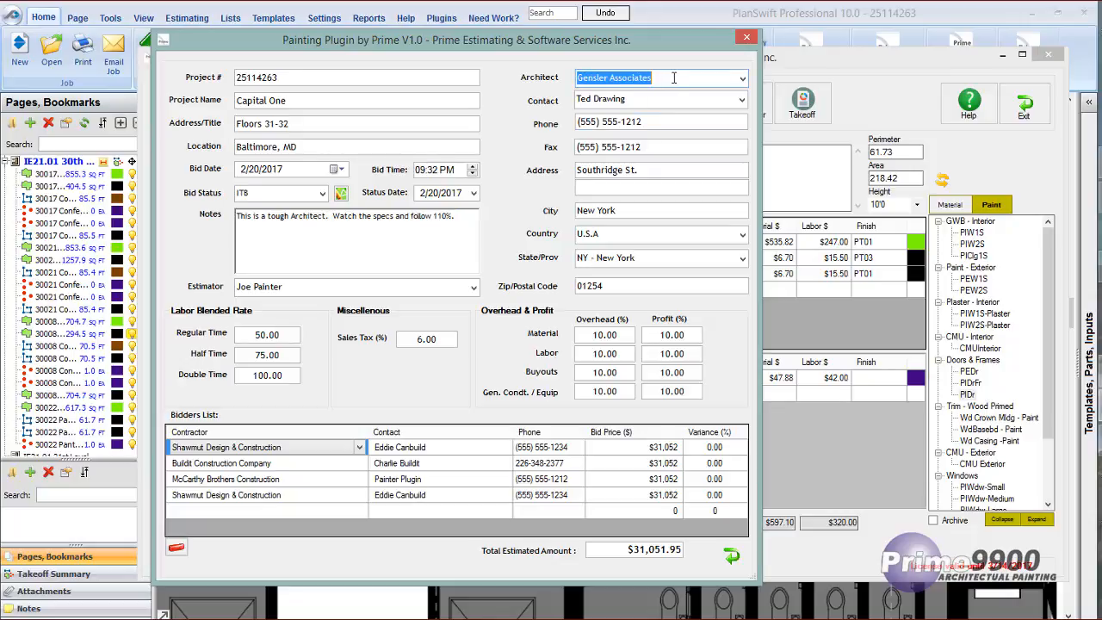
pyautogui.moveTo(239, 215); pyautogui.dragTo(456, 217)
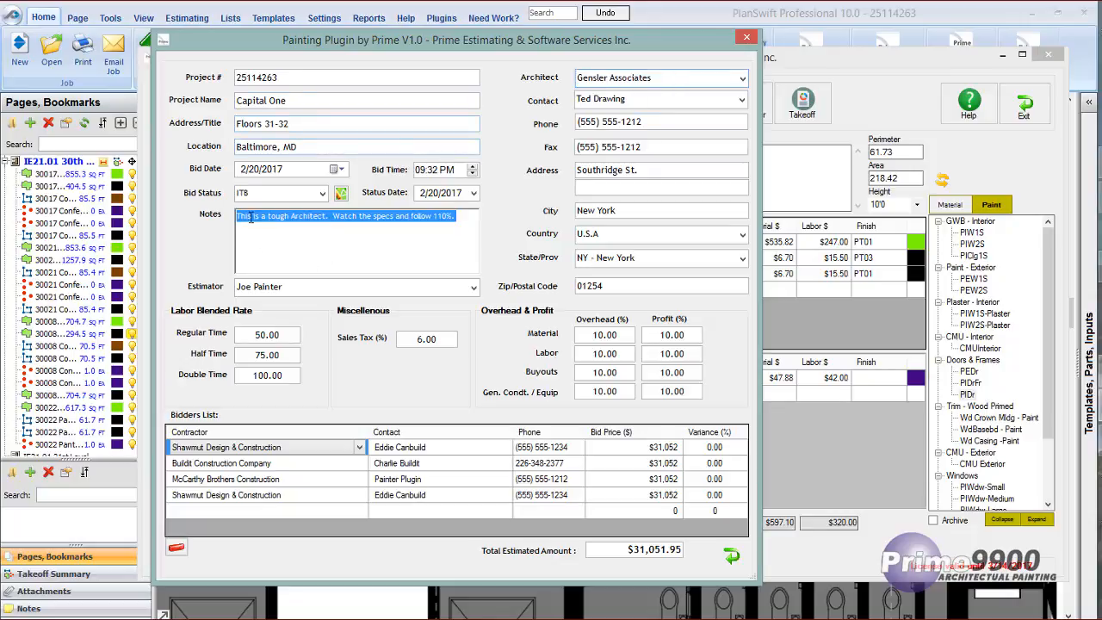
pyautogui.click(346, 253)
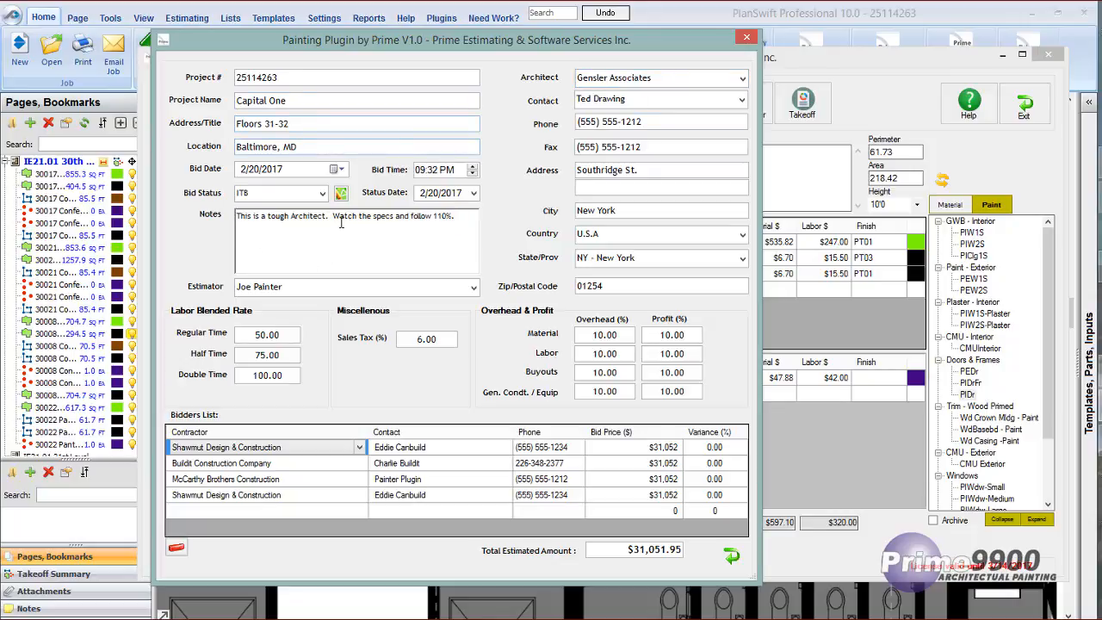
pyautogui.moveTo(334, 217); pyautogui.dragTo(451, 230)
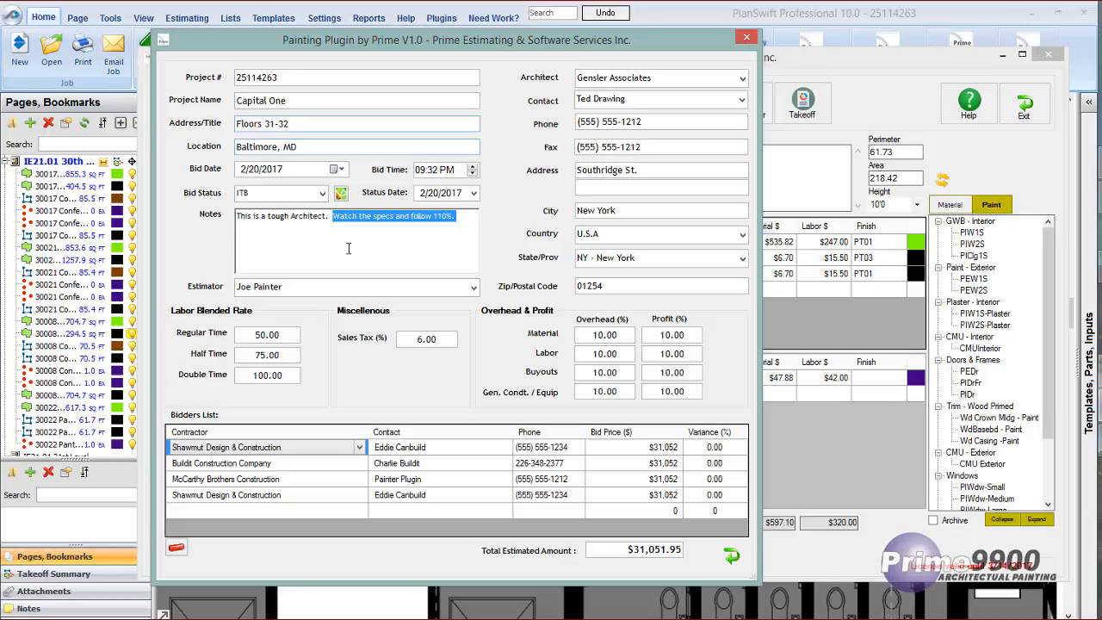
# Review the available estimators, keep the assigned one, and check the project's regular-time labor rate.
pyautogui.click(472, 286)
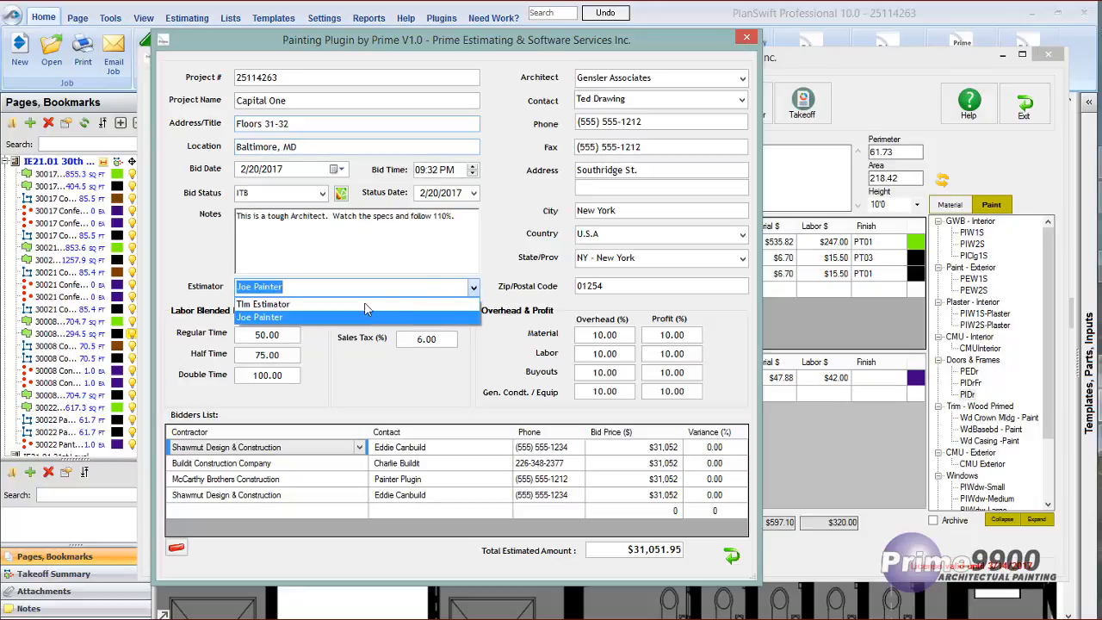
pyautogui.click(295, 316)
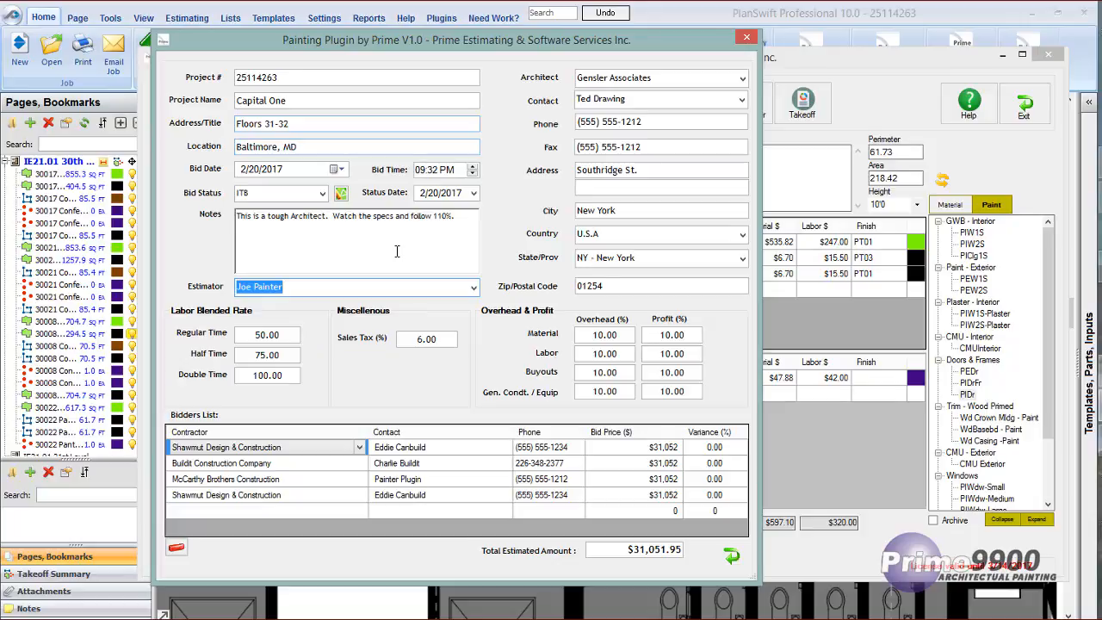
pyautogui.click(253, 335)
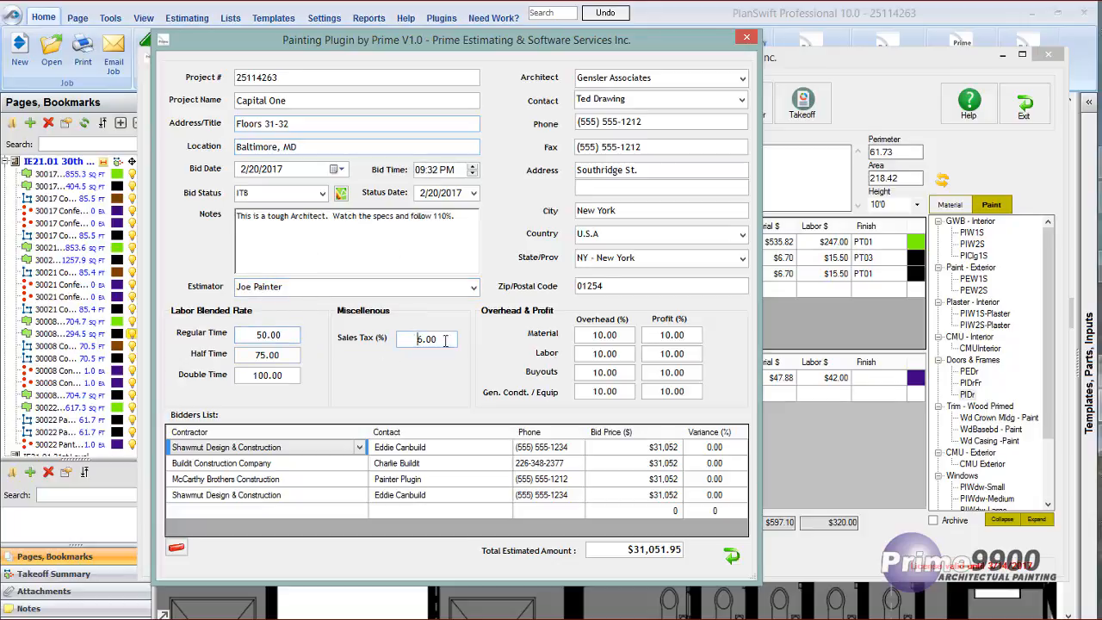
# Check the project's sales tax and material overhead percentages, moving the project information window aside to compare it with the reports.
pyautogui.click(413, 339)
pyautogui.click(592, 336)
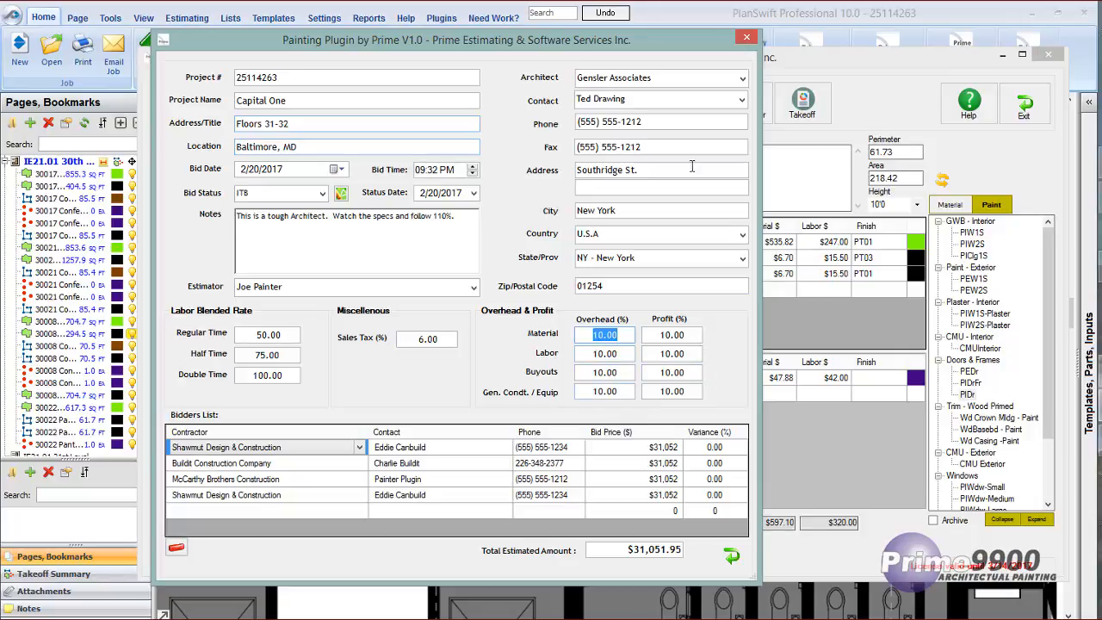
pyautogui.moveTo(689, 46); pyautogui.dragTo(564, 57)
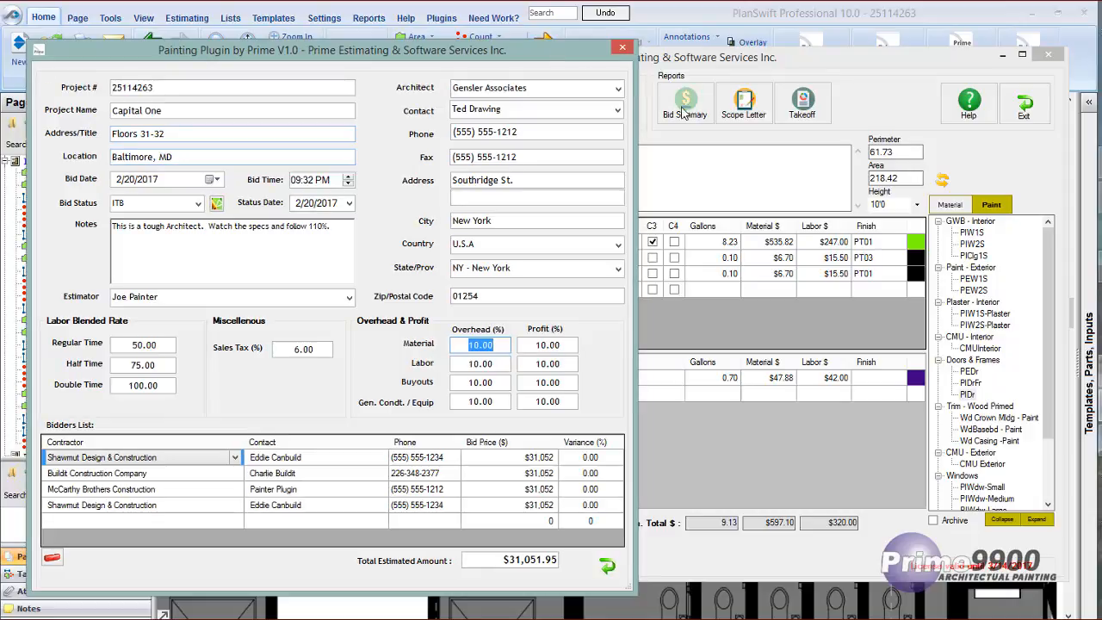
pyautogui.moveTo(560, 48); pyautogui.dragTo(742, 34)
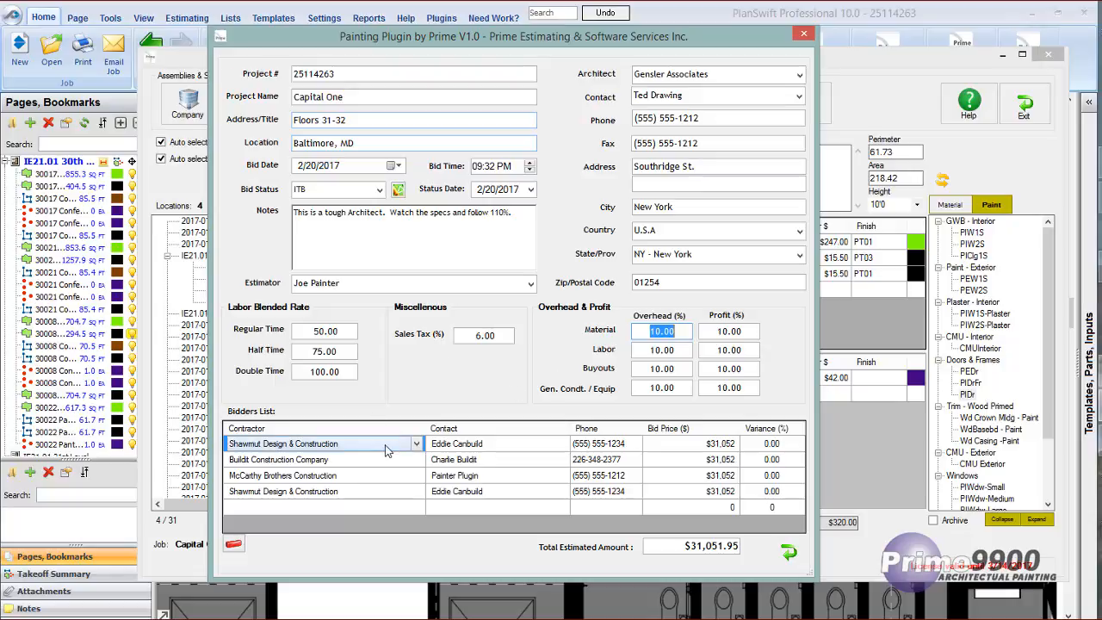
# Add Buildt Construction Company with its listed contact as another bidder, and close the project information.
pyautogui.click(417, 508)
pyautogui.click(417, 509)
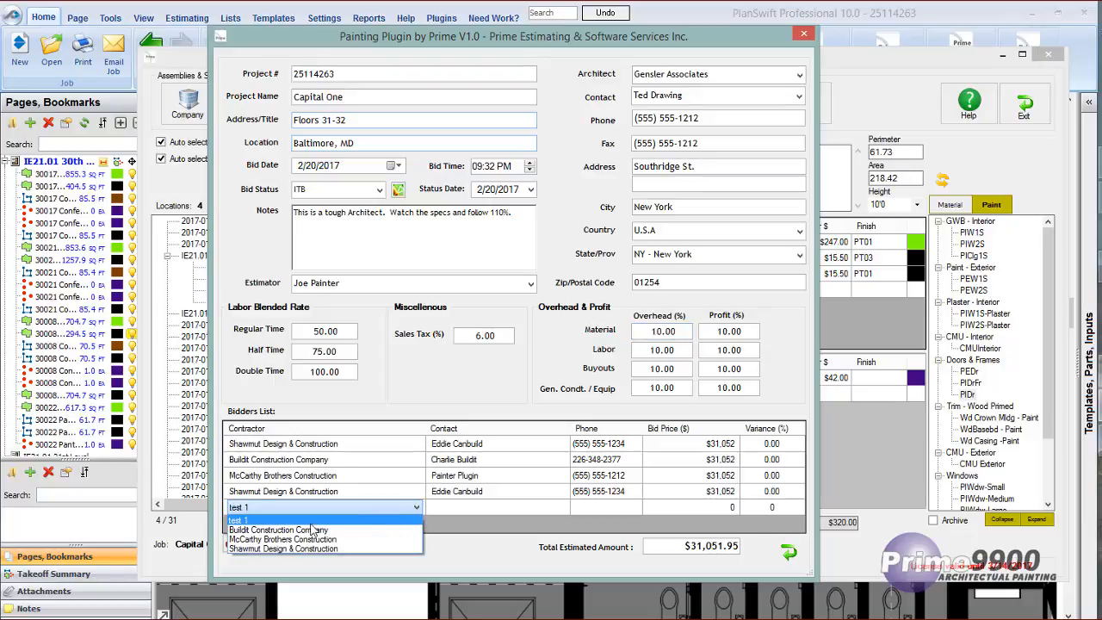
pyautogui.click(277, 529)
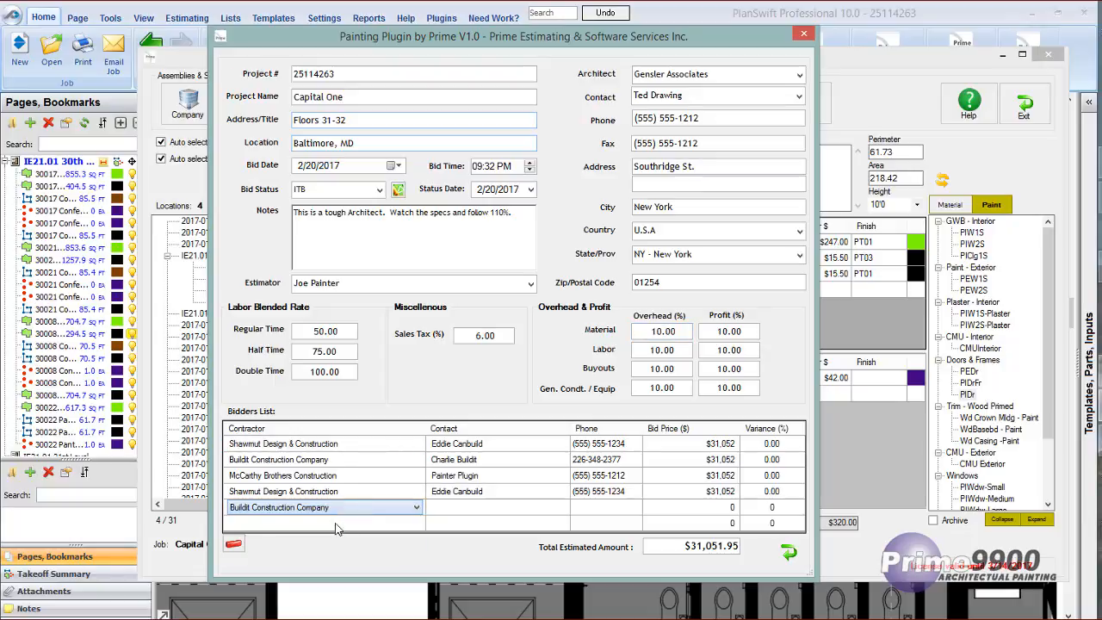
pyautogui.click(477, 513)
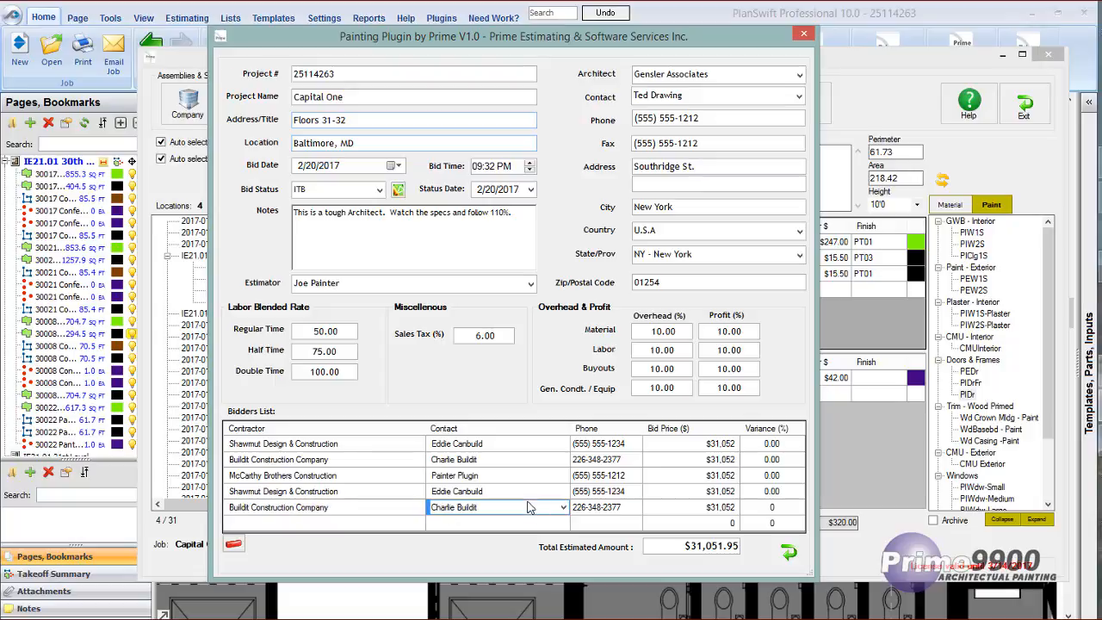
pyautogui.click(564, 508)
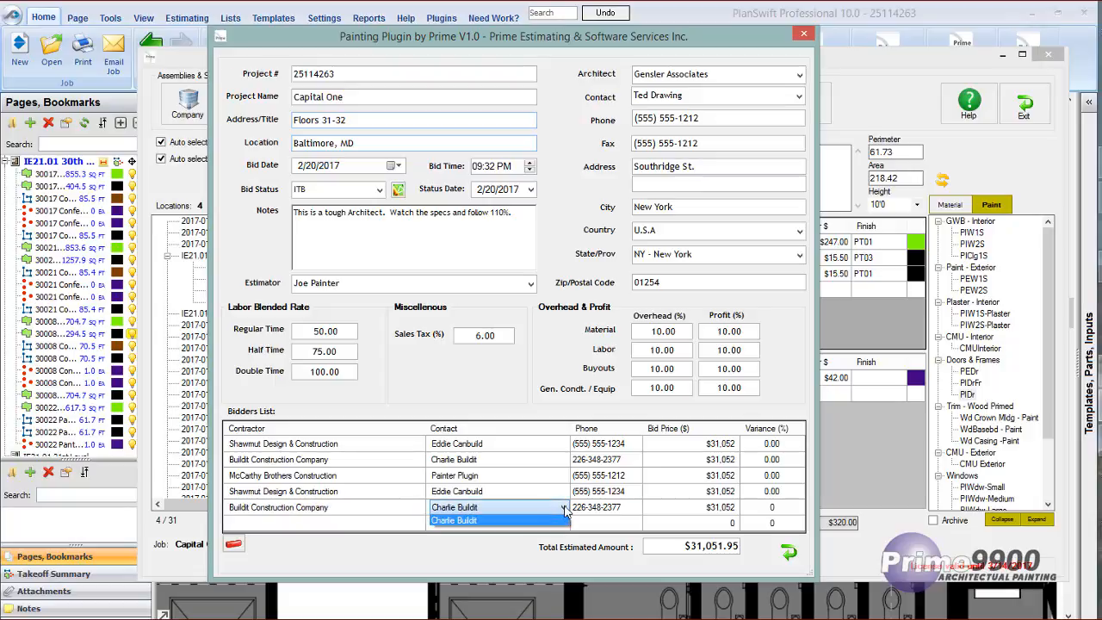
pyautogui.click(495, 523)
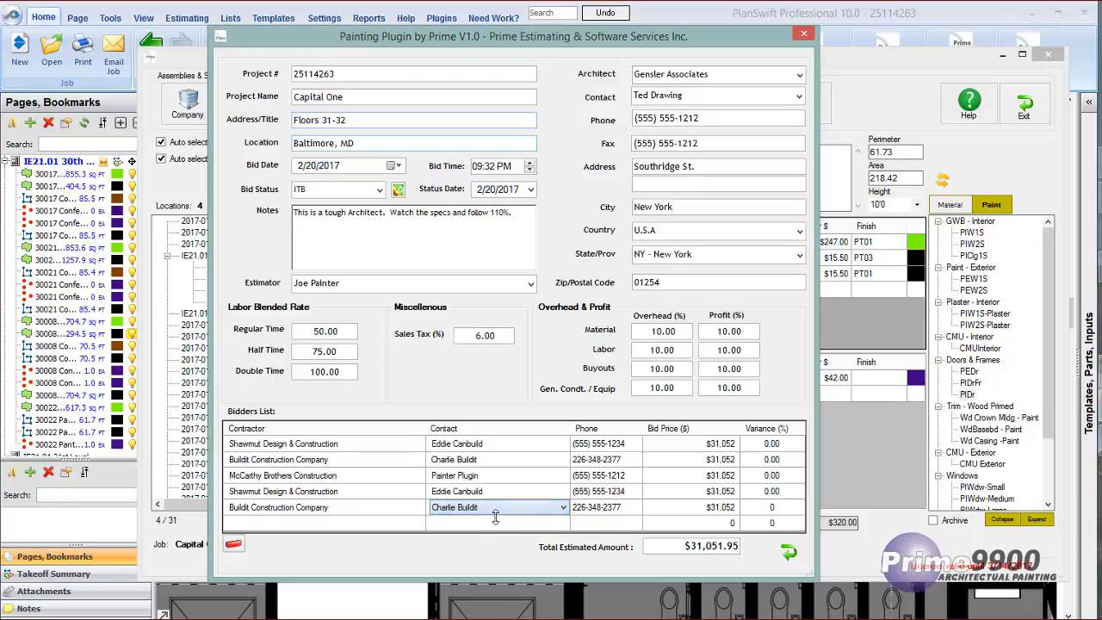
pyautogui.click(591, 508)
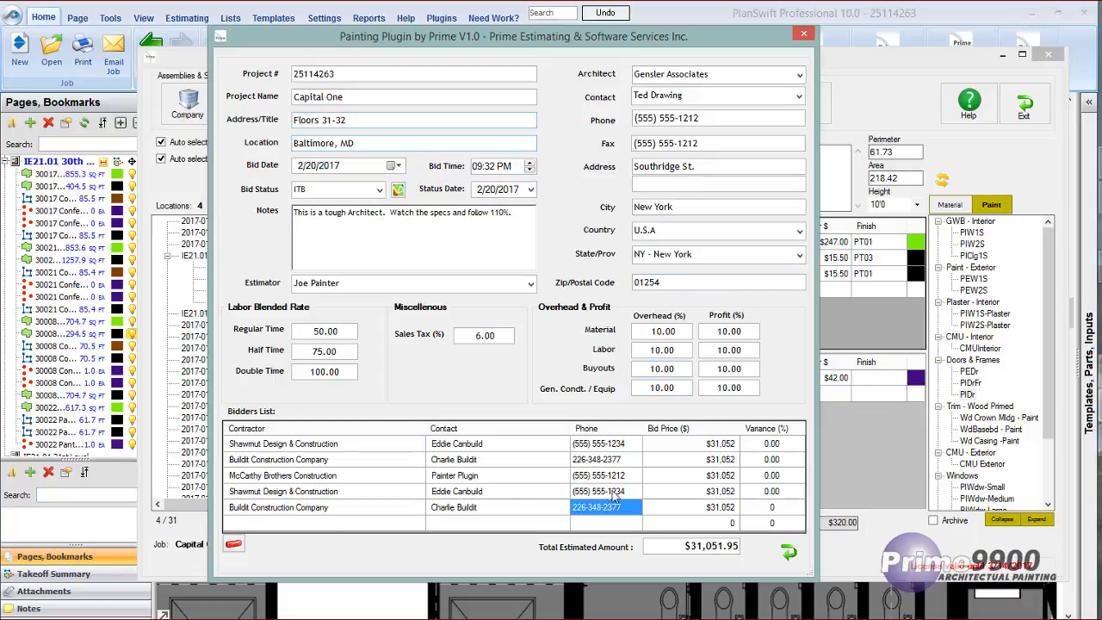
pyautogui.click(787, 552)
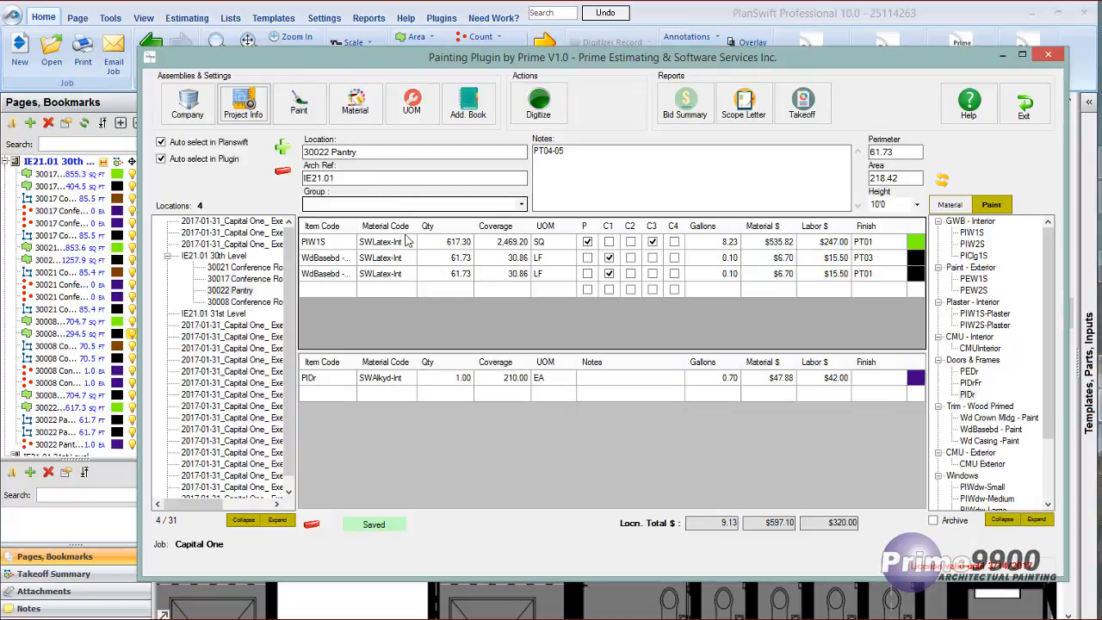
# Open the paint assemblies and examine the item code and both descriptions of PIW1S alongside the assembly list.
pyautogui.click(300, 100)
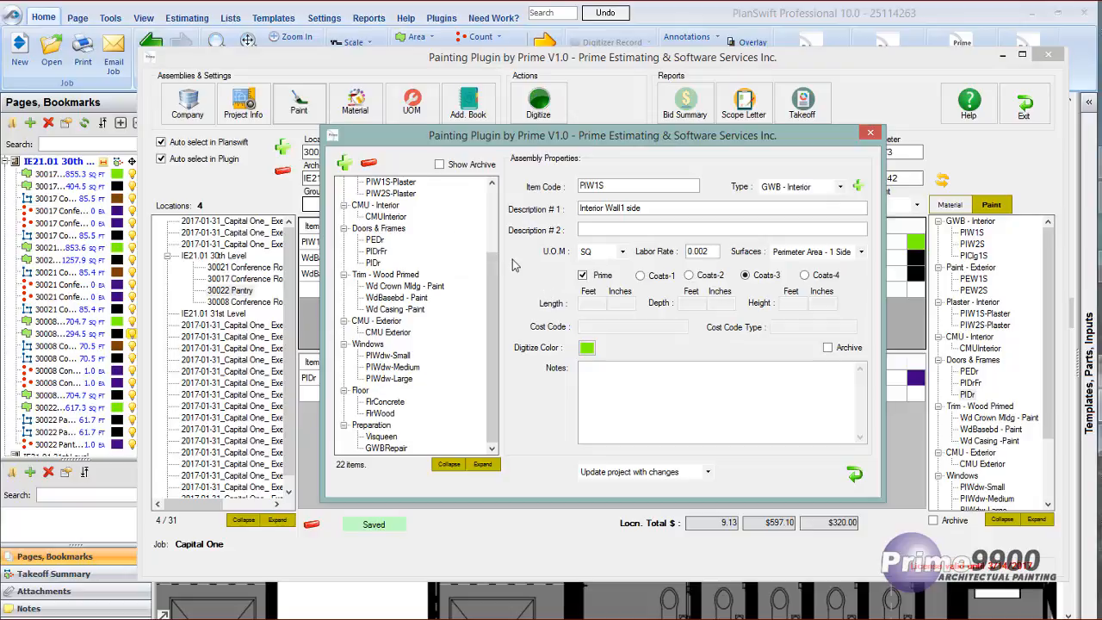
pyautogui.moveTo(608, 186); pyautogui.dragTo(572, 183)
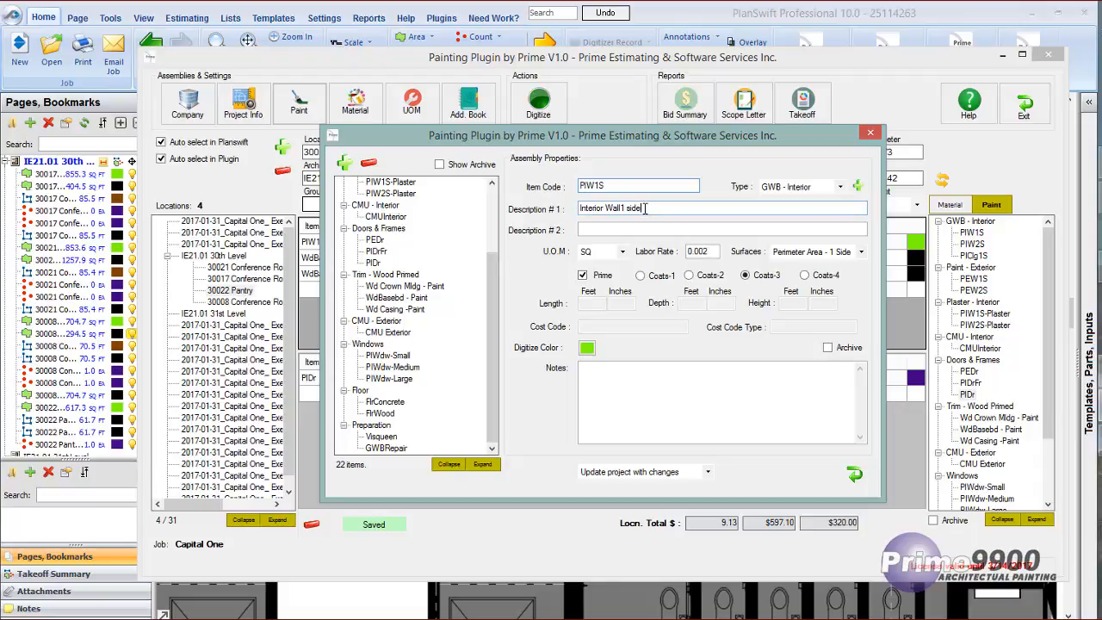
pyautogui.moveTo(645, 208); pyautogui.dragTo(572, 209)
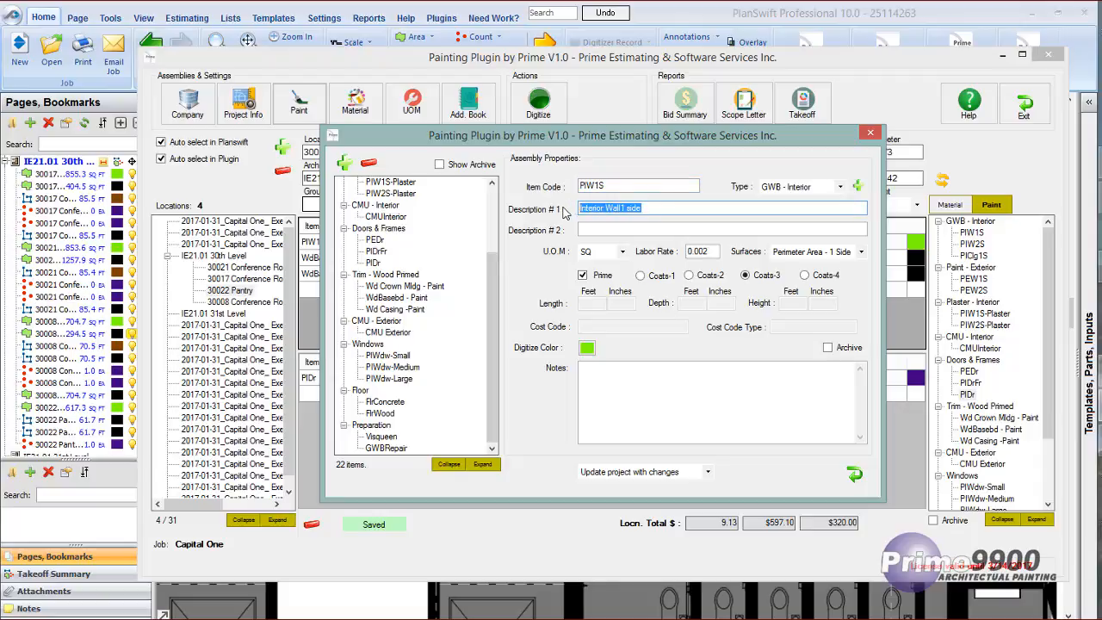
pyautogui.click(582, 231)
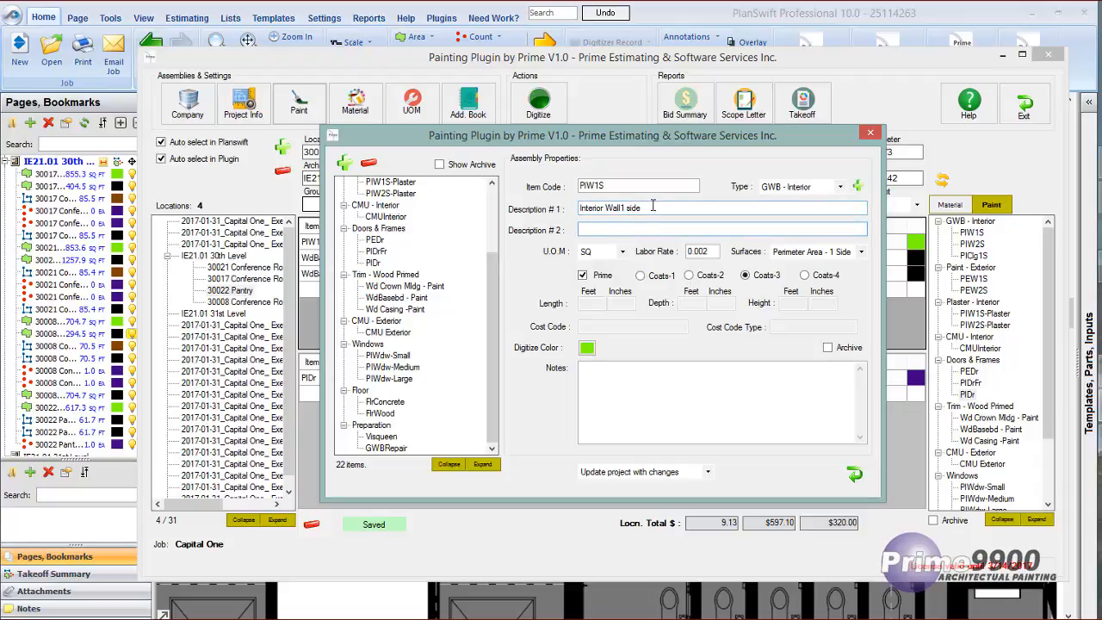
pyautogui.moveTo(653, 205); pyautogui.dragTo(571, 208)
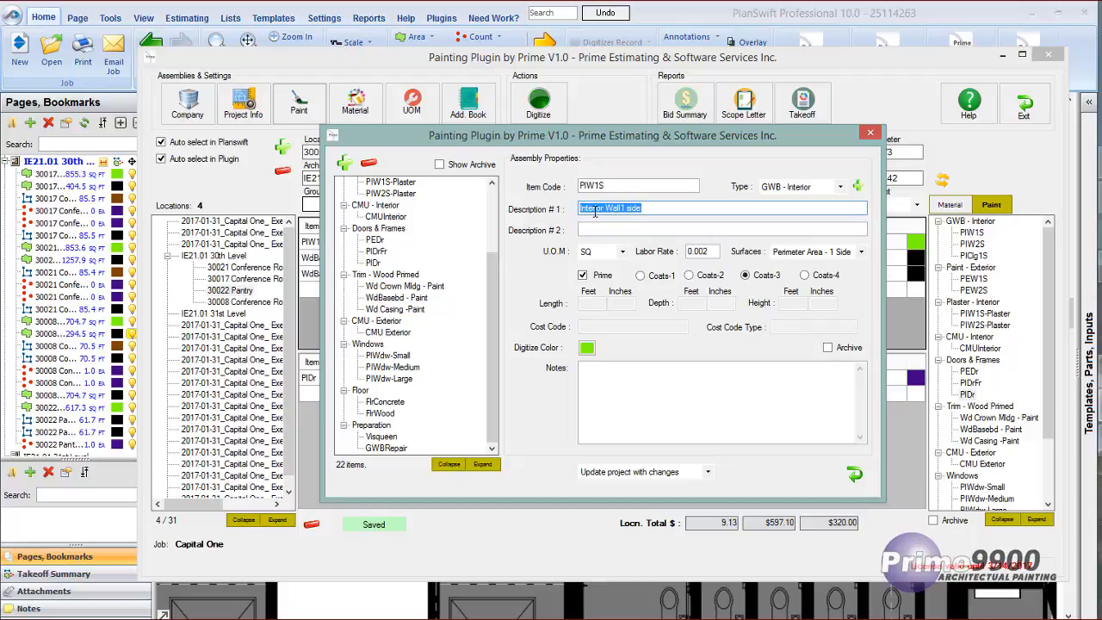
pyautogui.moveTo(606, 186); pyautogui.dragTo(574, 191)
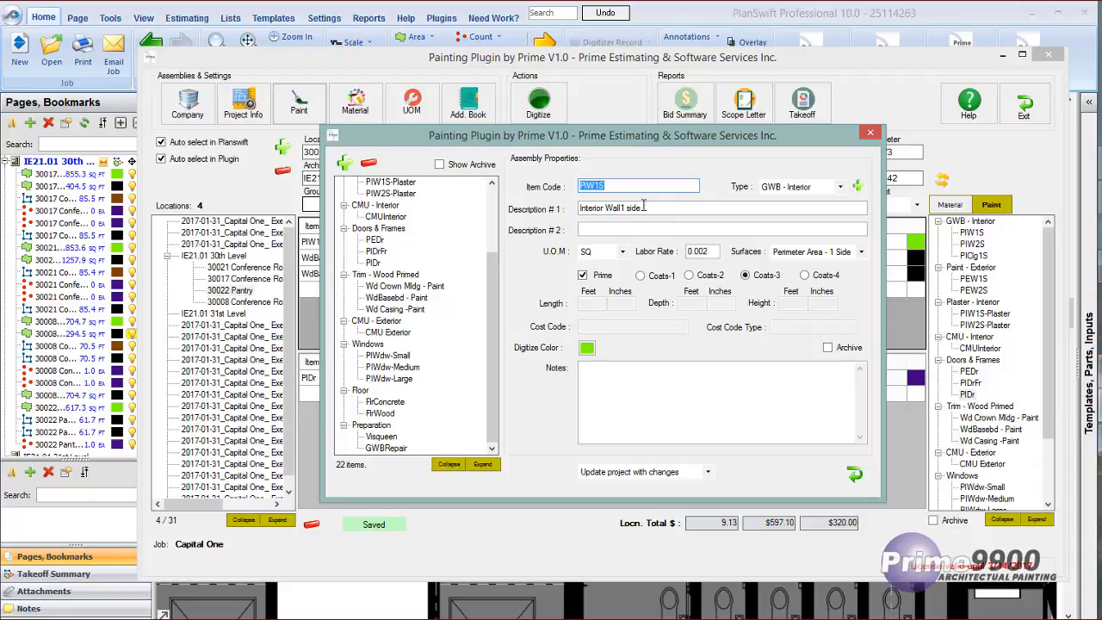
pyautogui.moveTo(642, 208); pyautogui.dragTo(570, 212)
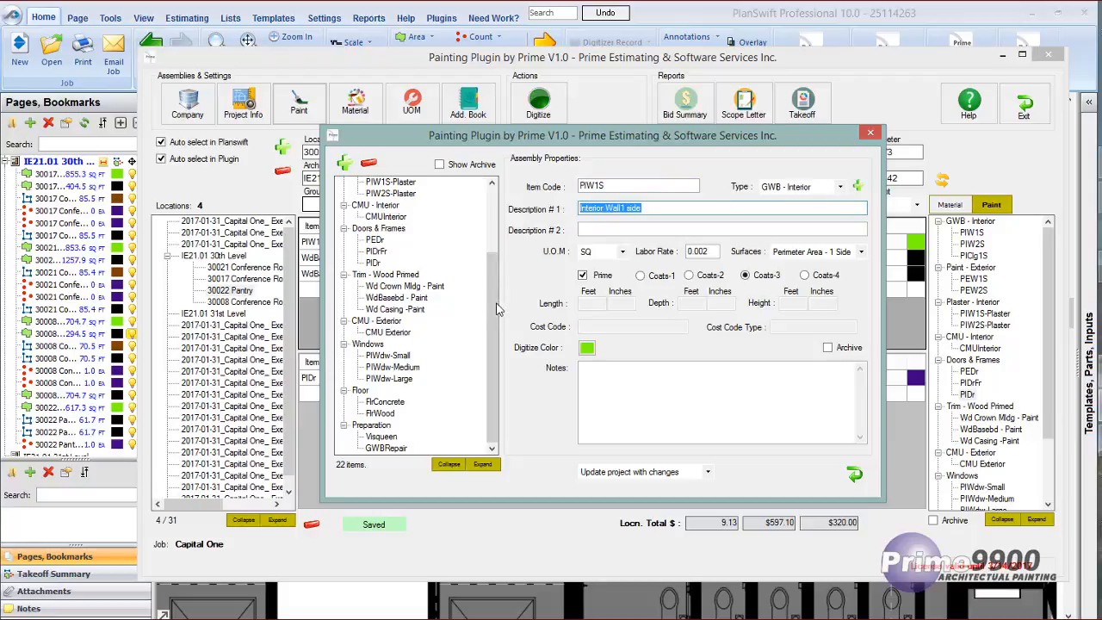
pyautogui.scroll(3, 493, 308)
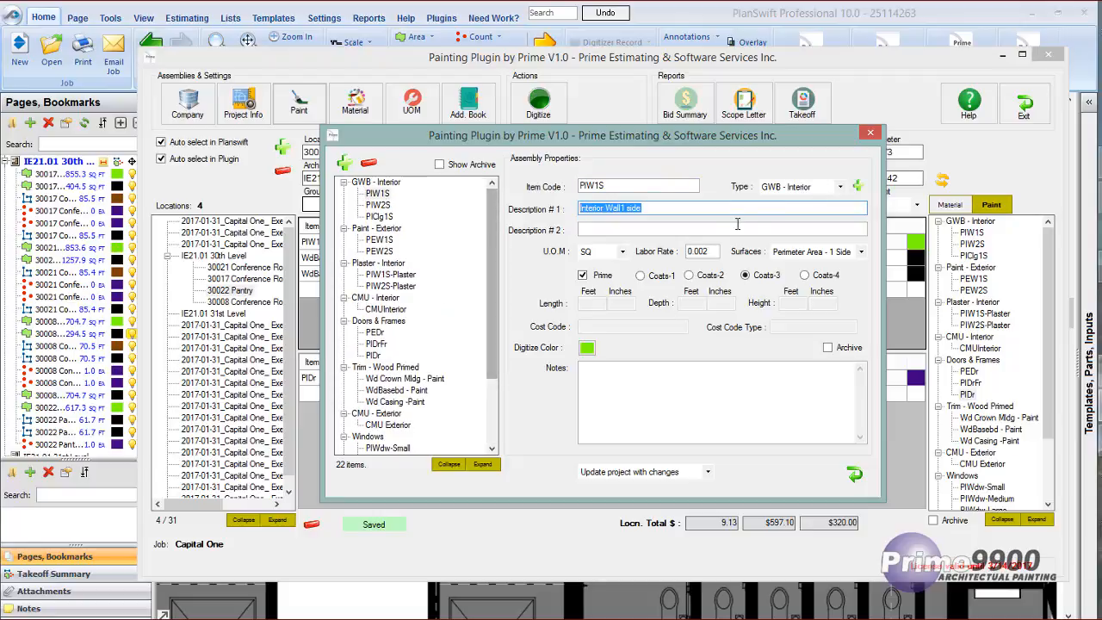
# Review the assembly types and surface options for PIW1S, keeping GWB - Interior and Perimeter Area - 1 Side.
pyautogui.click(840, 187)
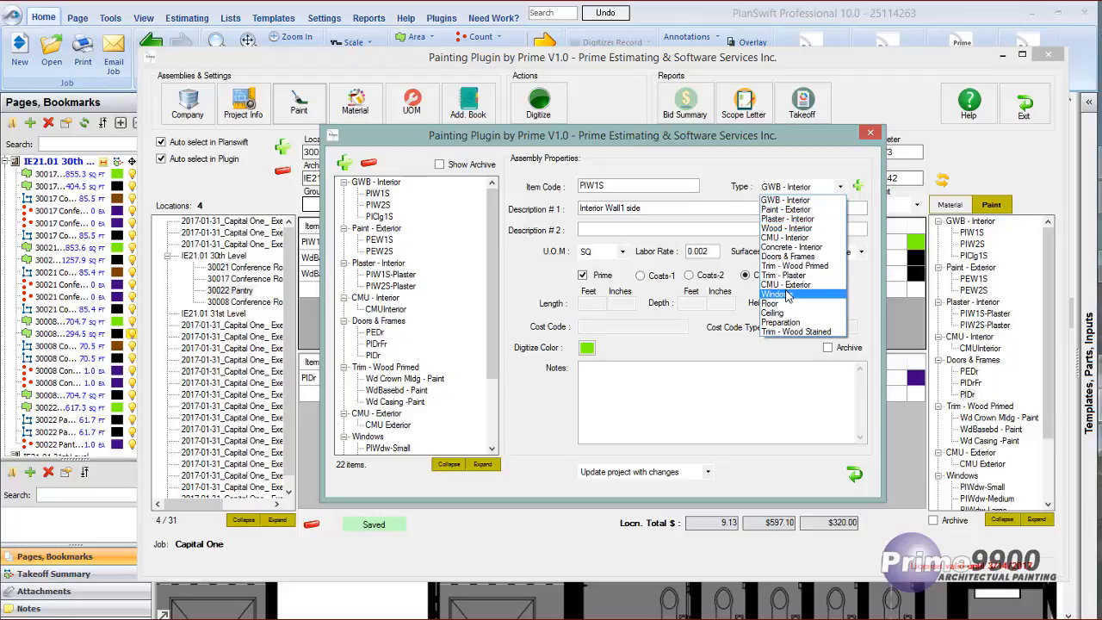
pyautogui.click(767, 199)
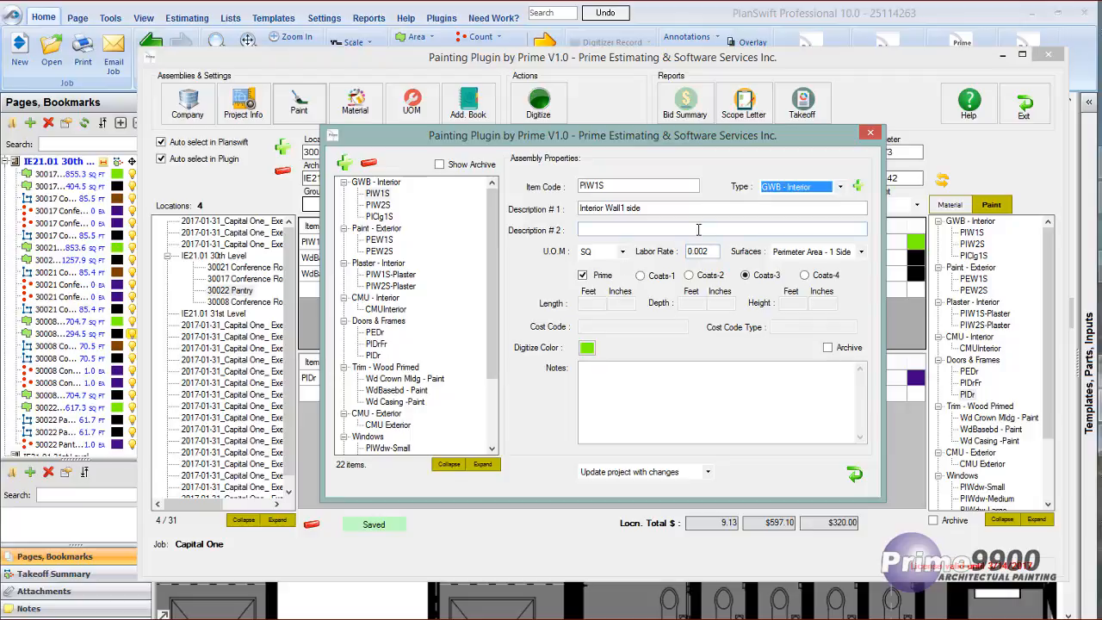
pyautogui.click(861, 251)
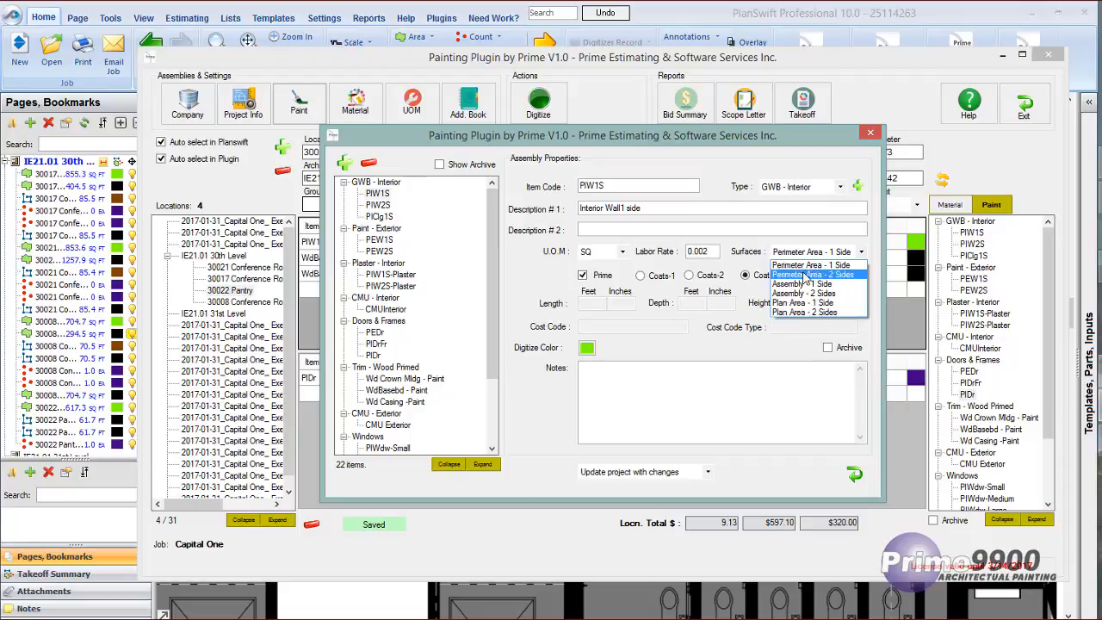
pyautogui.click(827, 162)
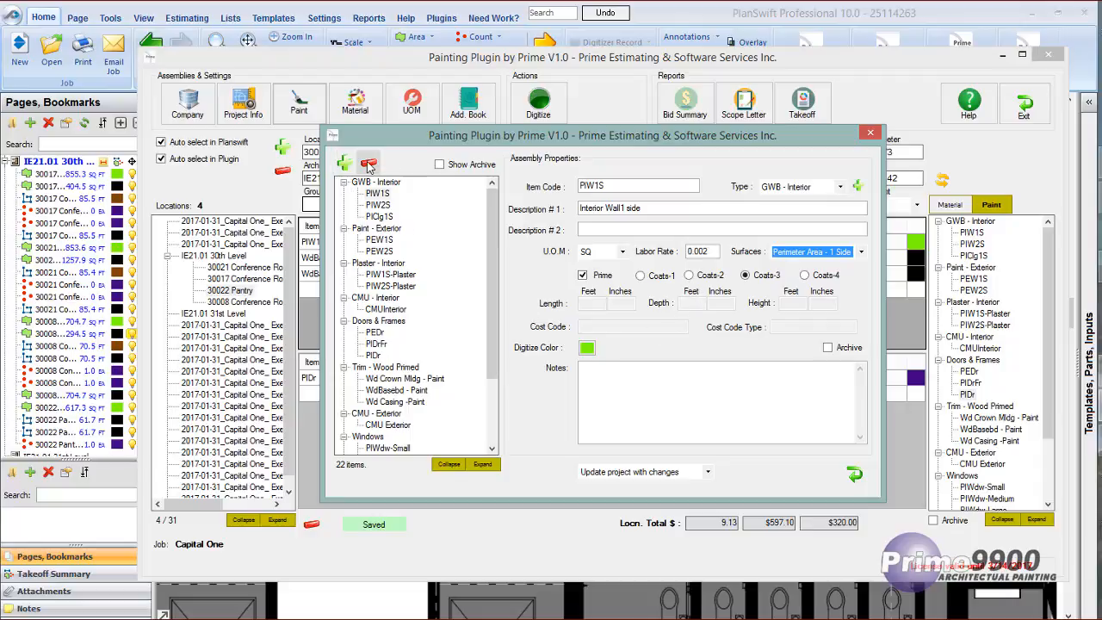
# Collapse the assembly list to its categories, view the Preparation items, and close the paint assemblies.
pyautogui.click(448, 464)
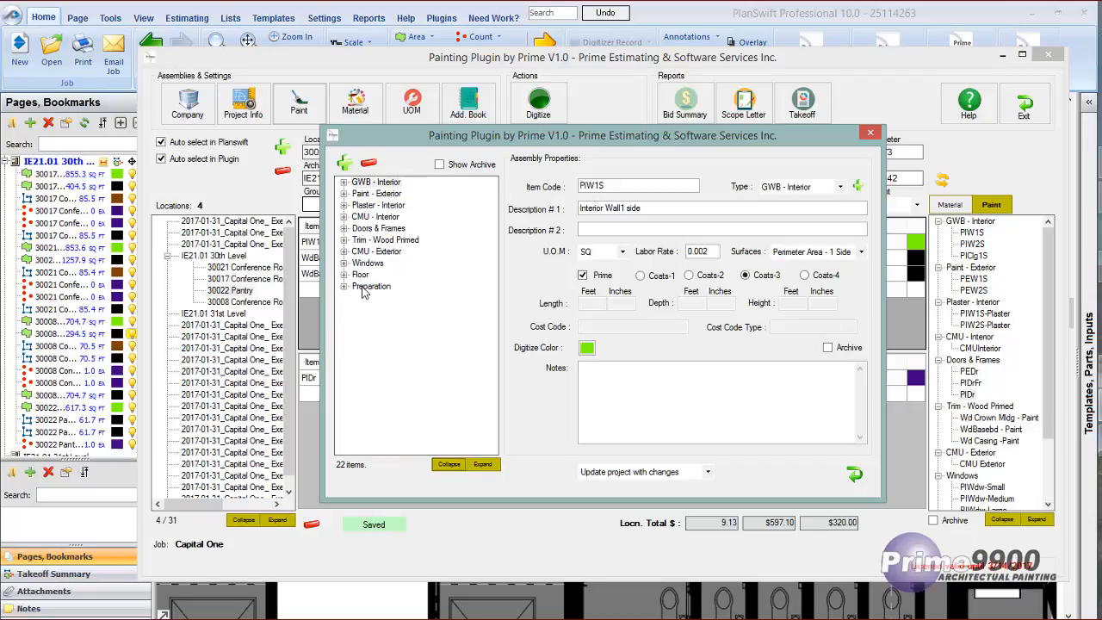
pyautogui.click(344, 286)
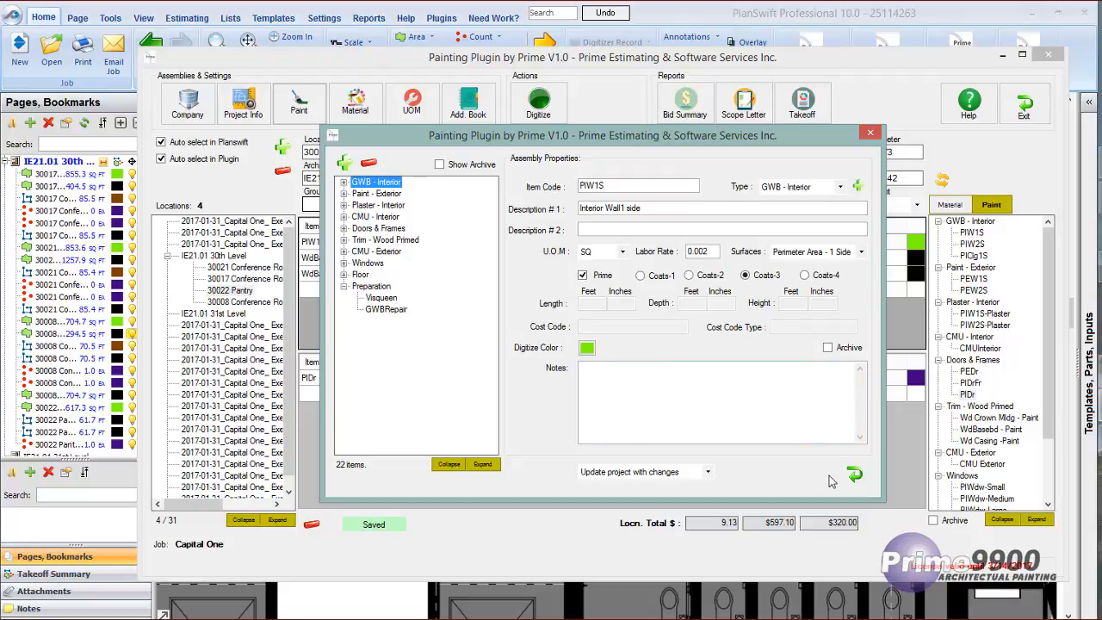
pyautogui.click(854, 473)
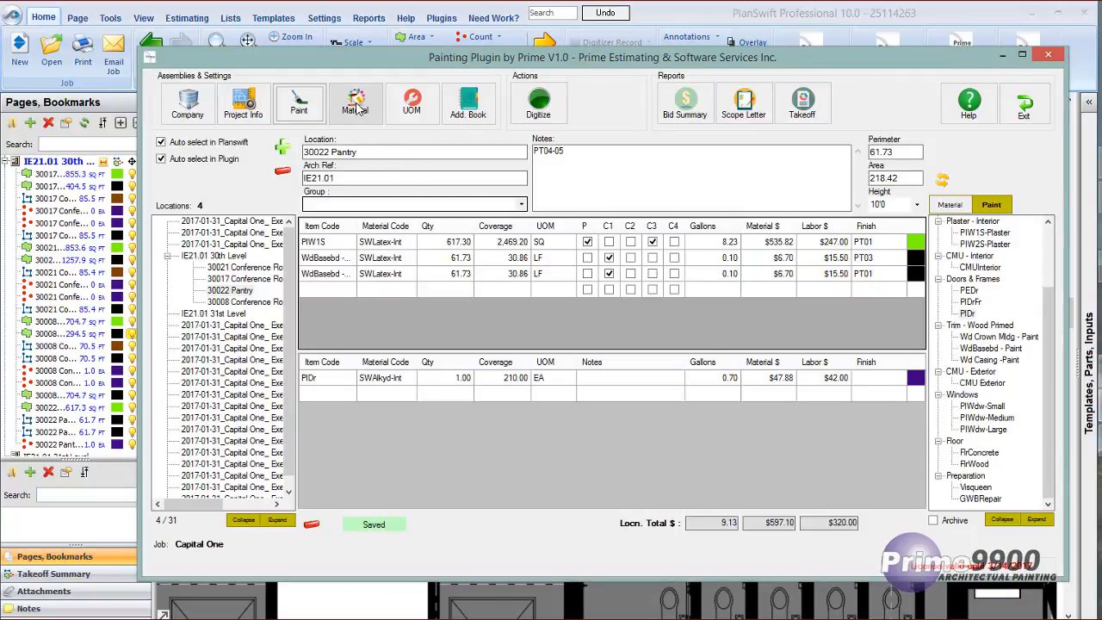
# Open the material database and examine SWLatex-Int's code, manufacturer, product number and description, keeping Sherwin Williams as its type.
pyautogui.click(356, 108)
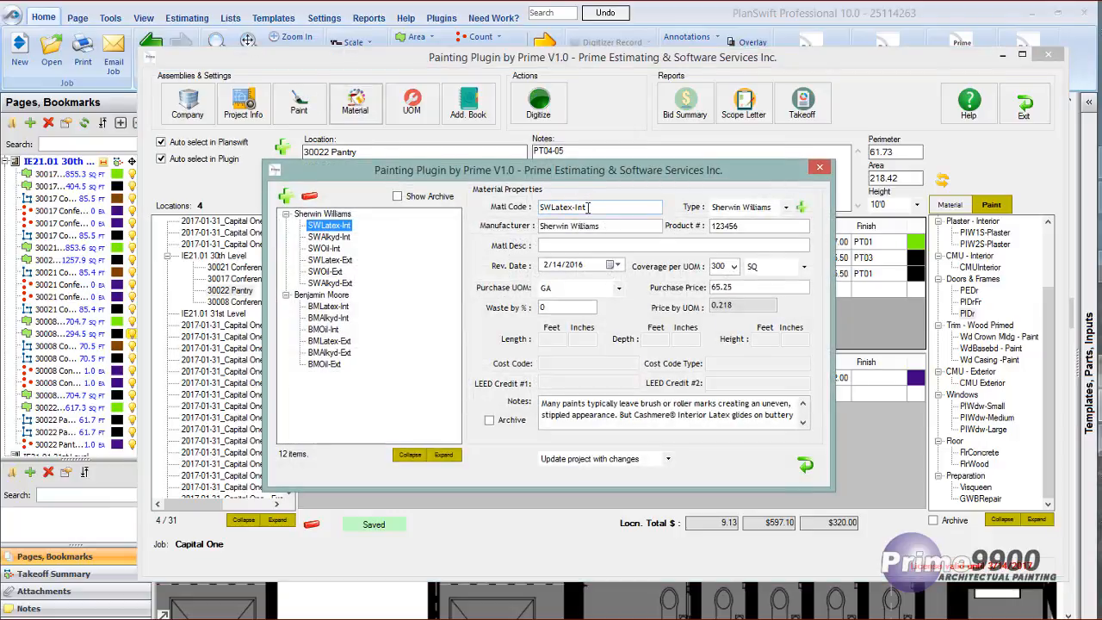
pyautogui.moveTo(588, 207); pyautogui.dragTo(528, 204)
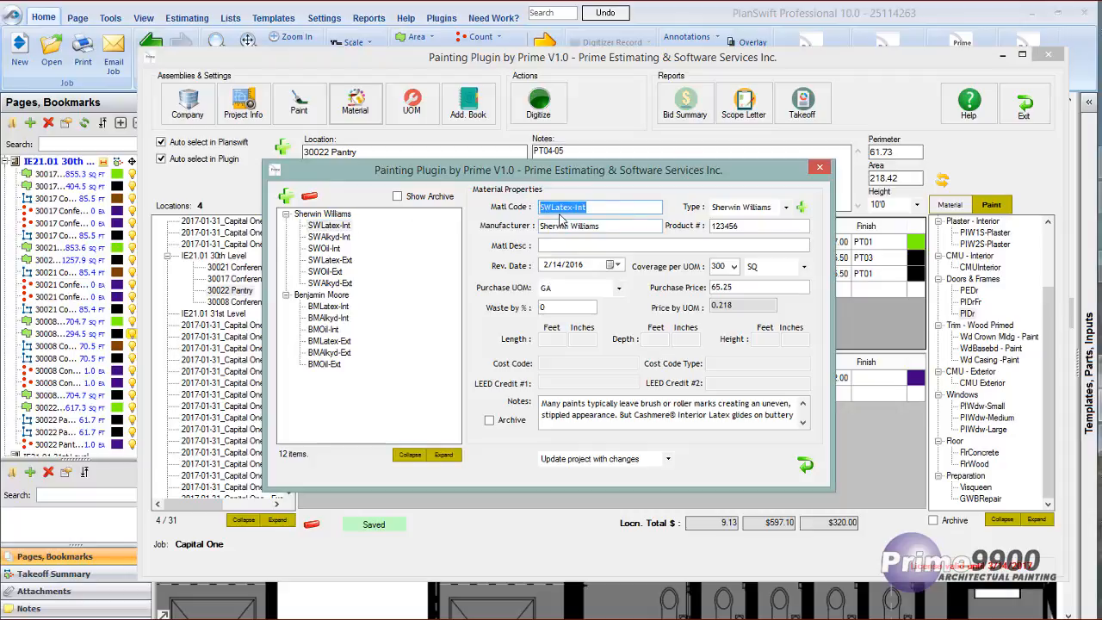
pyautogui.click(600, 226)
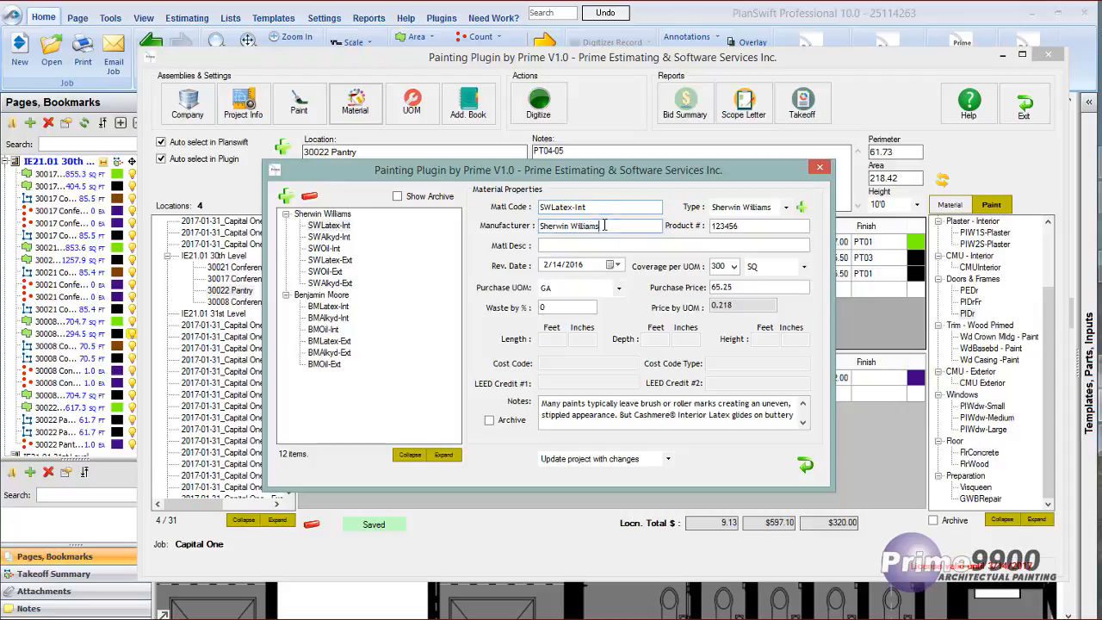
pyautogui.click(742, 226)
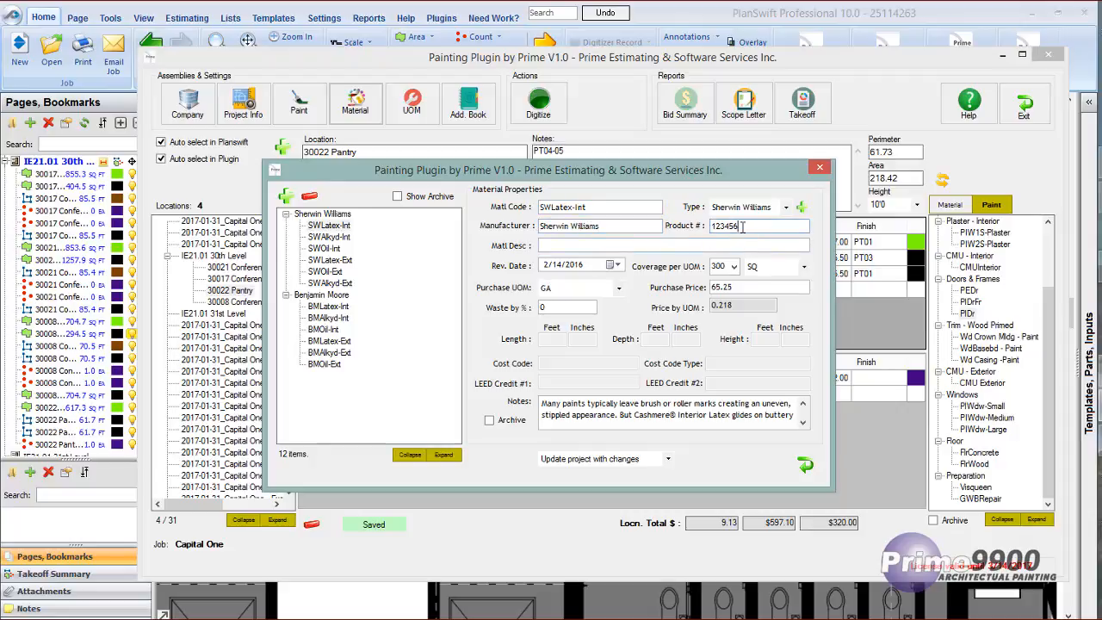
pyautogui.click(786, 207)
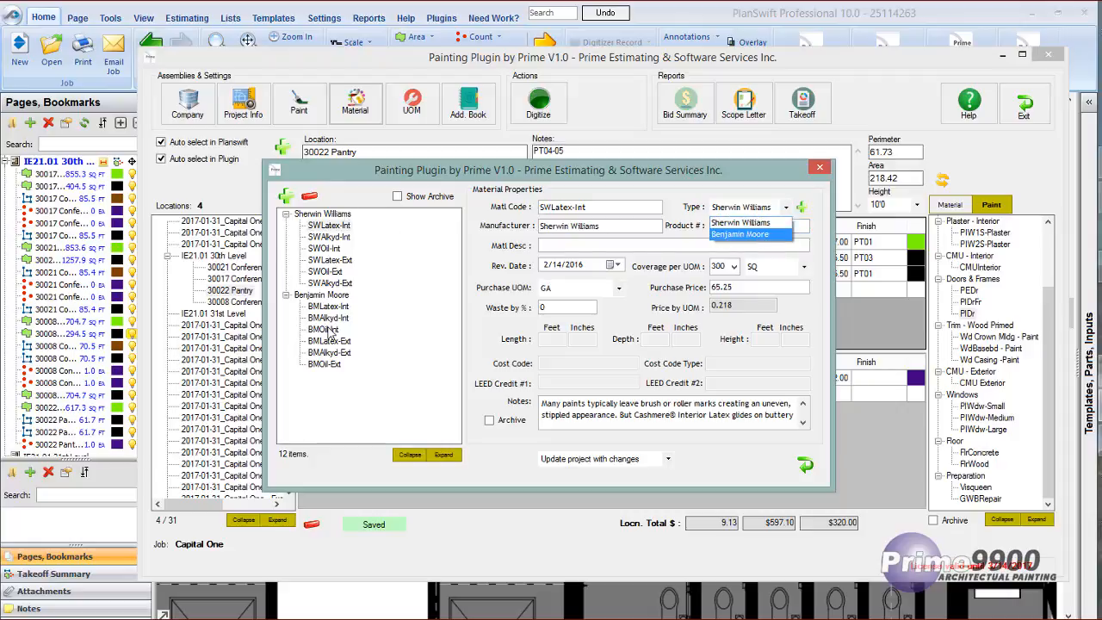
pyautogui.click(779, 223)
pyautogui.click(542, 246)
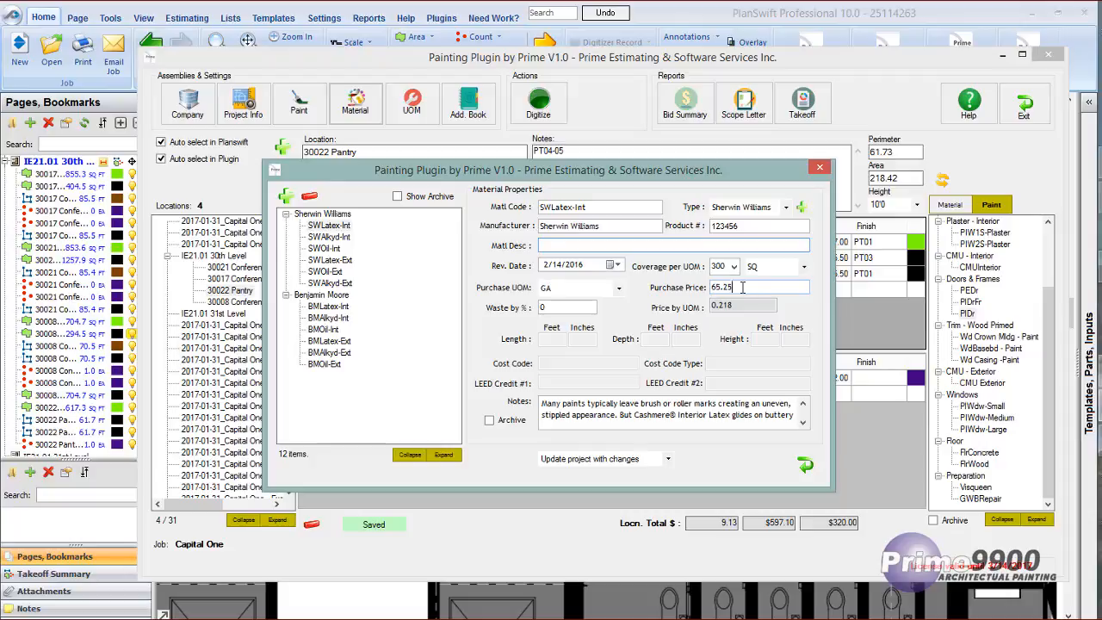
# Examine SWLatex-Int's purchase price, price by UOM and notes, and collapse the material list to its manufacturers.
pyautogui.click(707, 287)
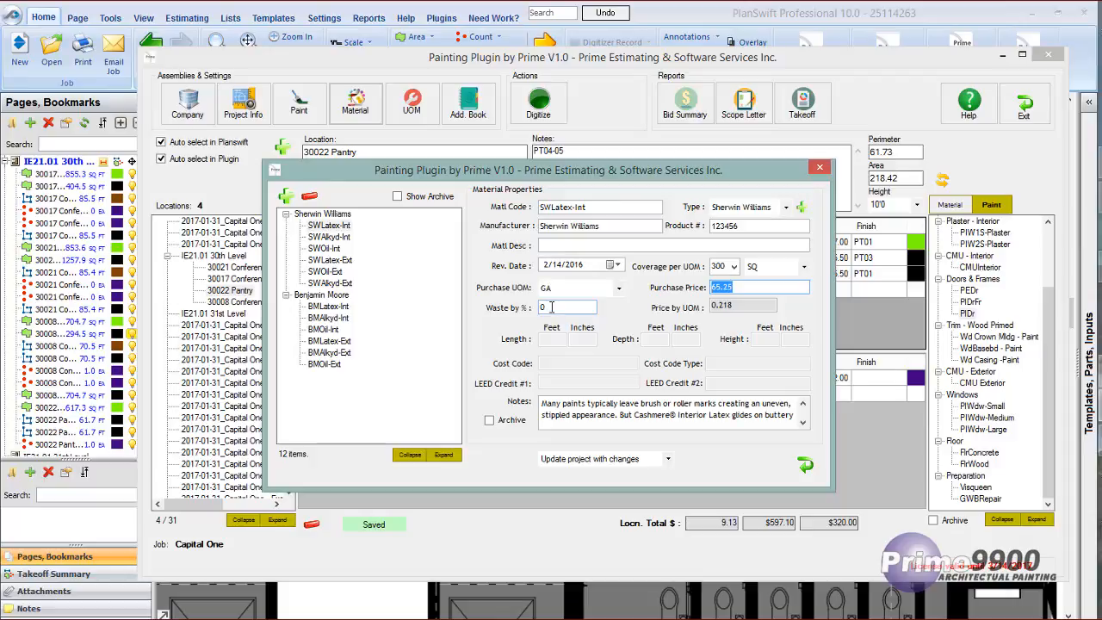
pyautogui.click(730, 306)
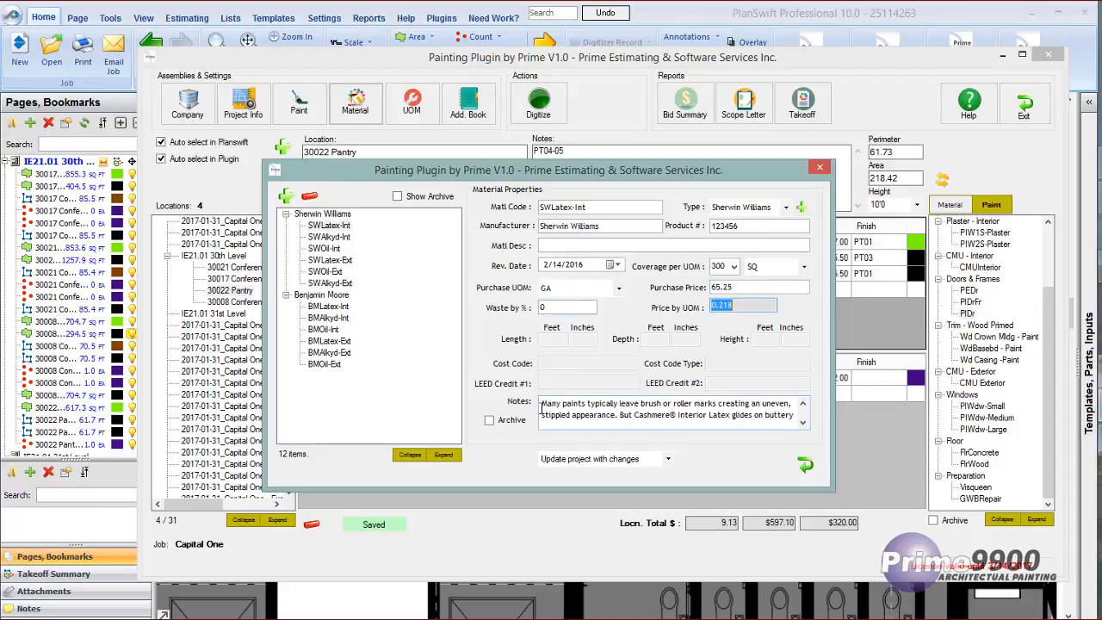
pyautogui.moveTo(542, 404); pyautogui.dragTo(619, 431)
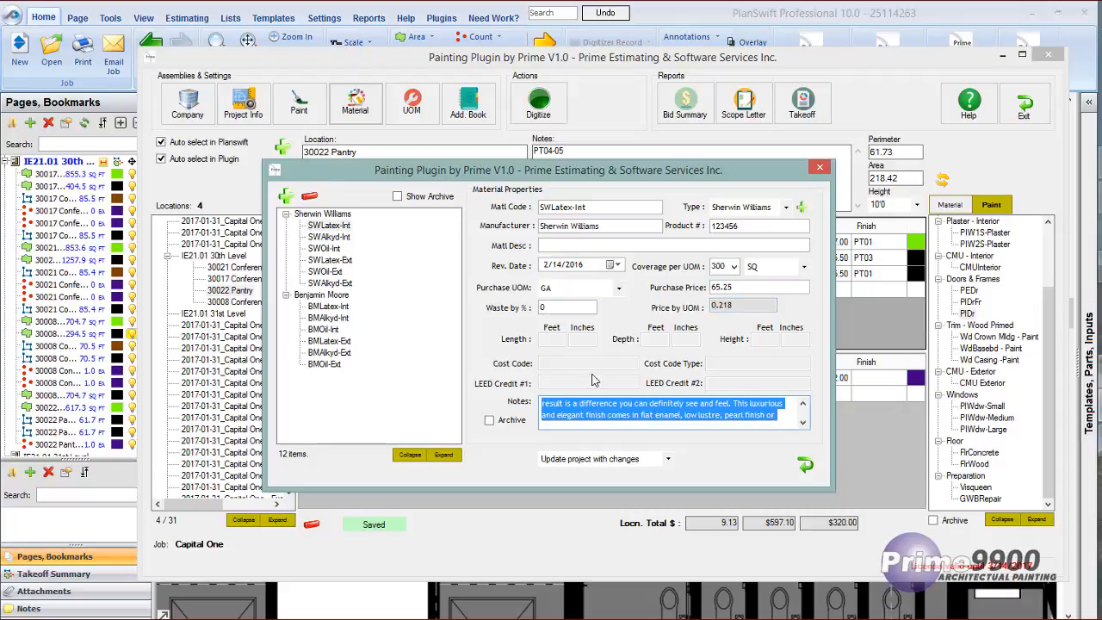
pyautogui.click(410, 454)
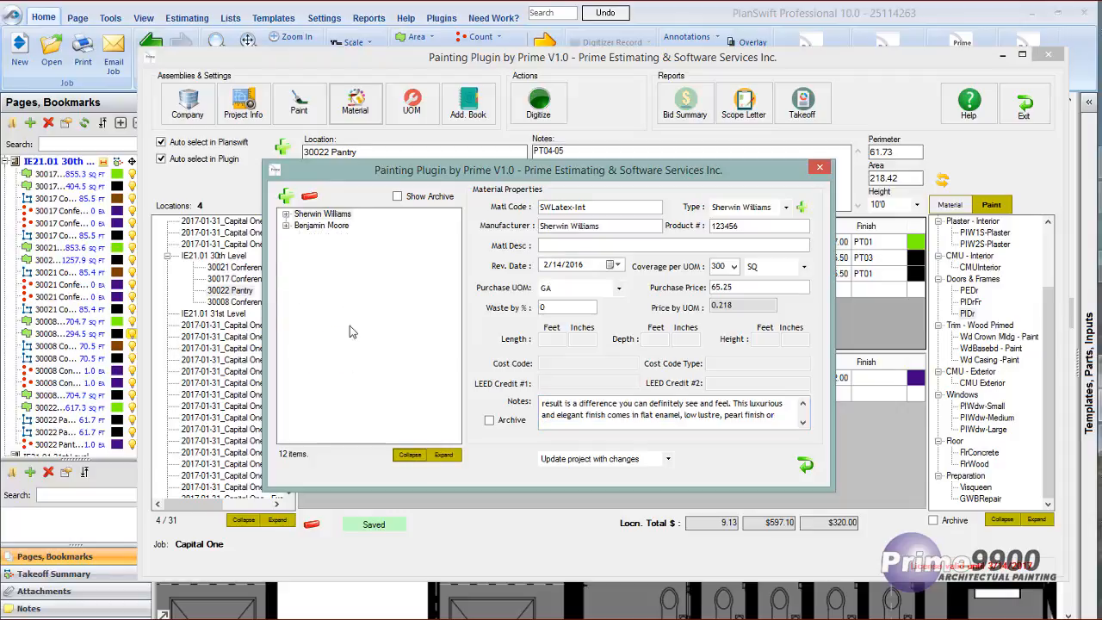
# Expand the material list, leave the material database, and open the address book, repositioning its window to show all contact details.
pyautogui.click(442, 454)
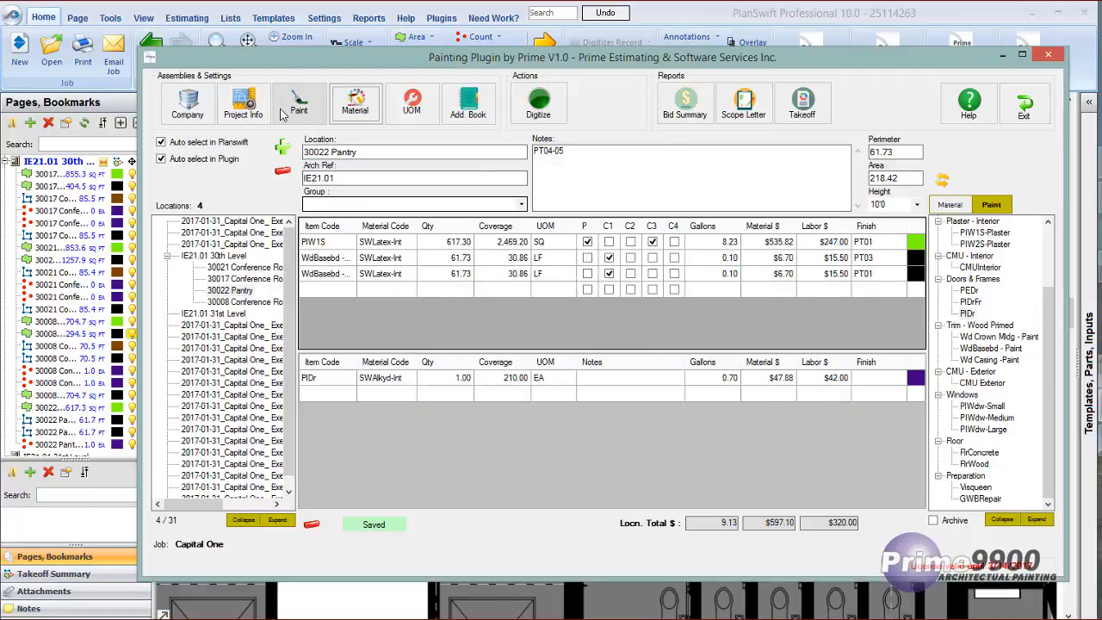
pyautogui.click(473, 105)
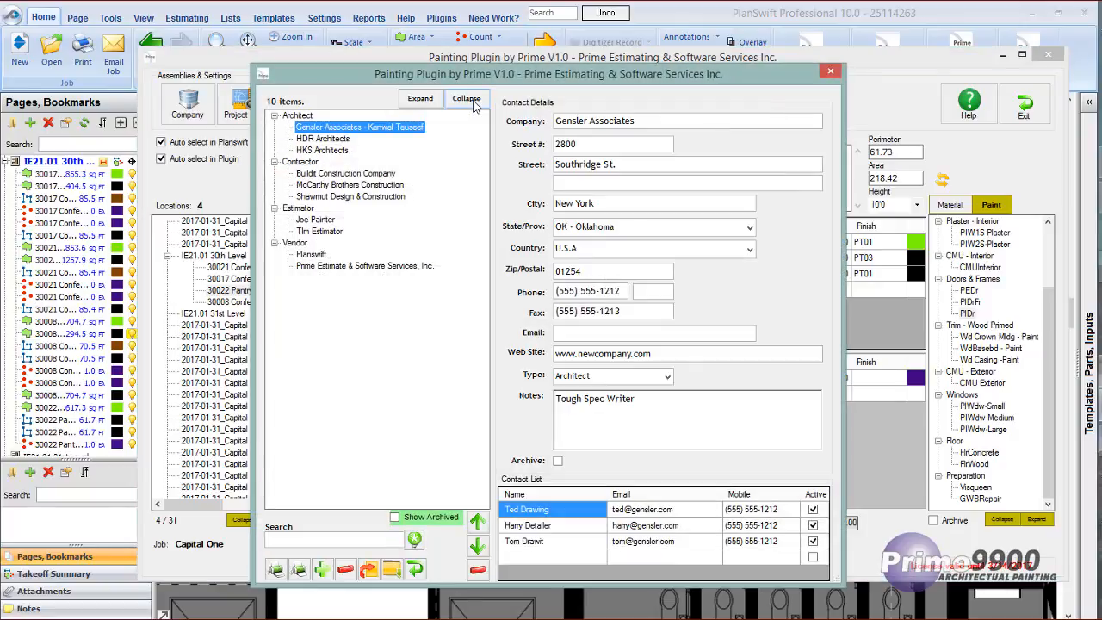
pyautogui.moveTo(508, 73); pyautogui.dragTo(303, 93)
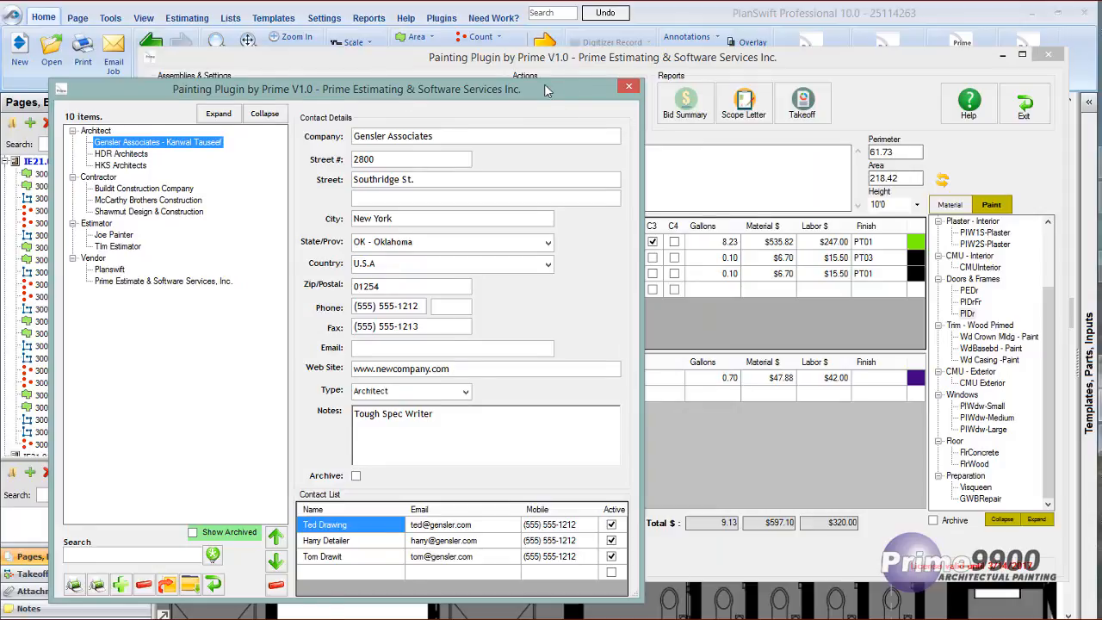
pyautogui.moveTo(521, 92); pyautogui.dragTo(791, 64)
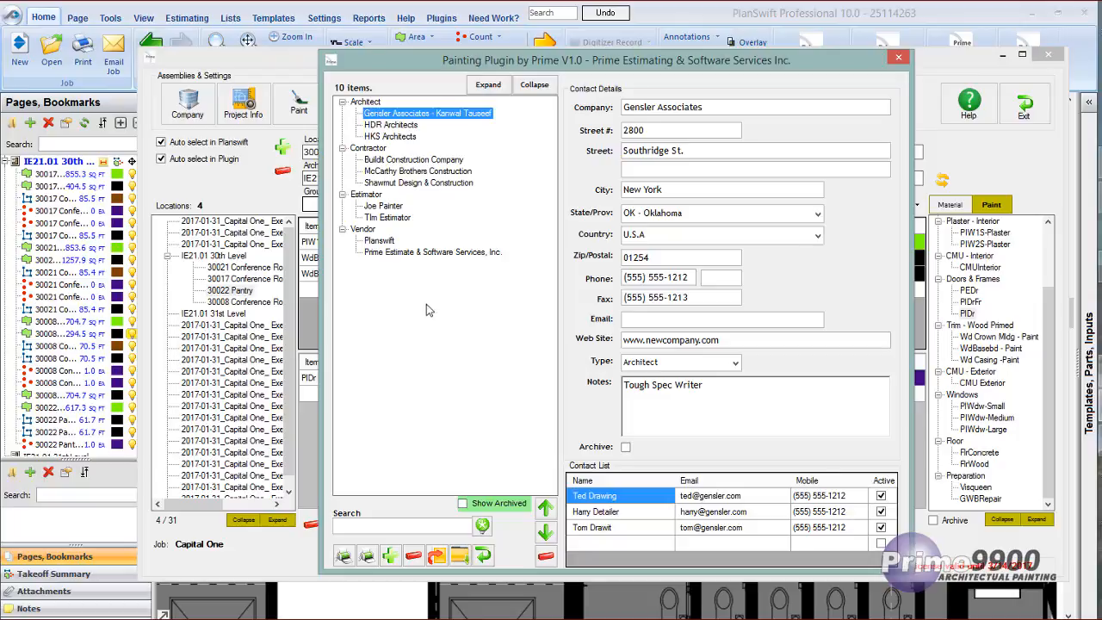
# Examine the Gensler Associates contact's company, street number, type options and notes, keeping Architect as its type.
pyautogui.click(716, 108)
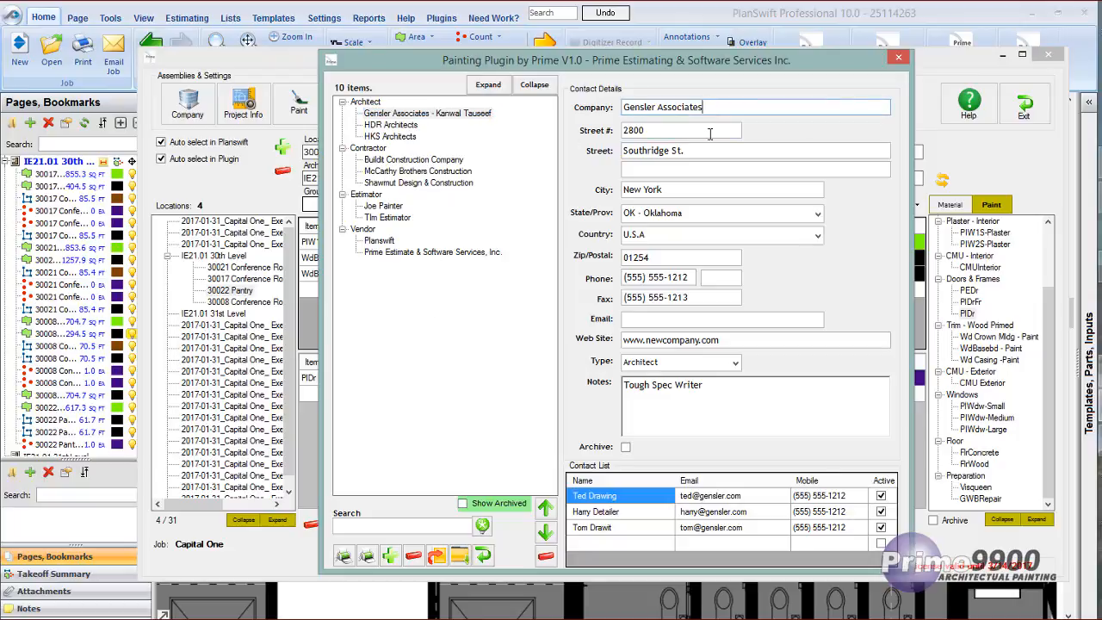
pyautogui.click(654, 129)
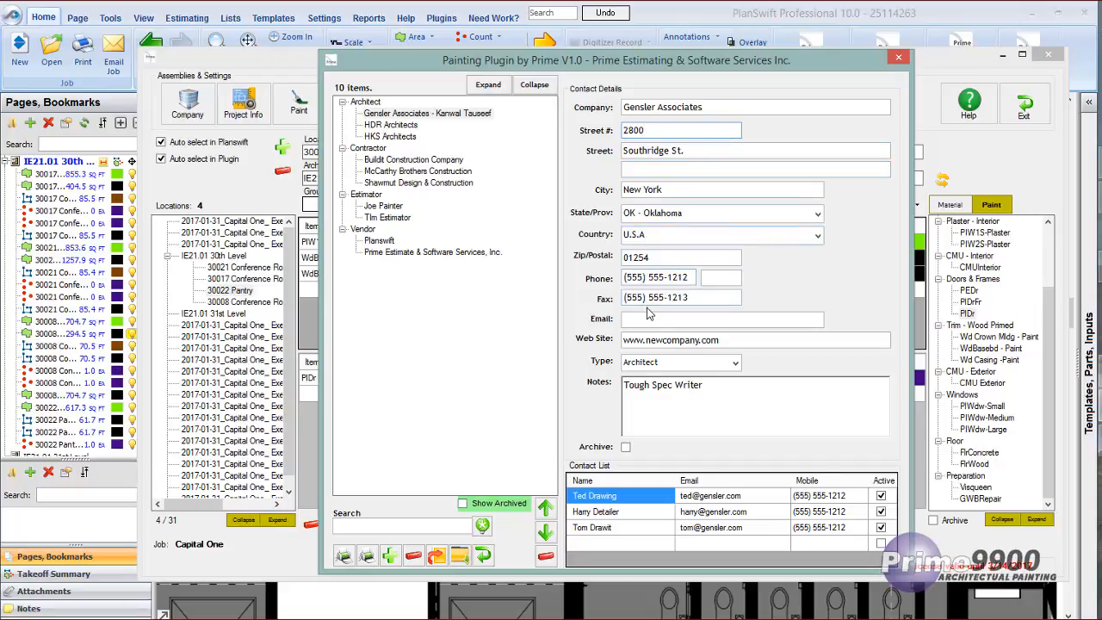
pyautogui.click(735, 362)
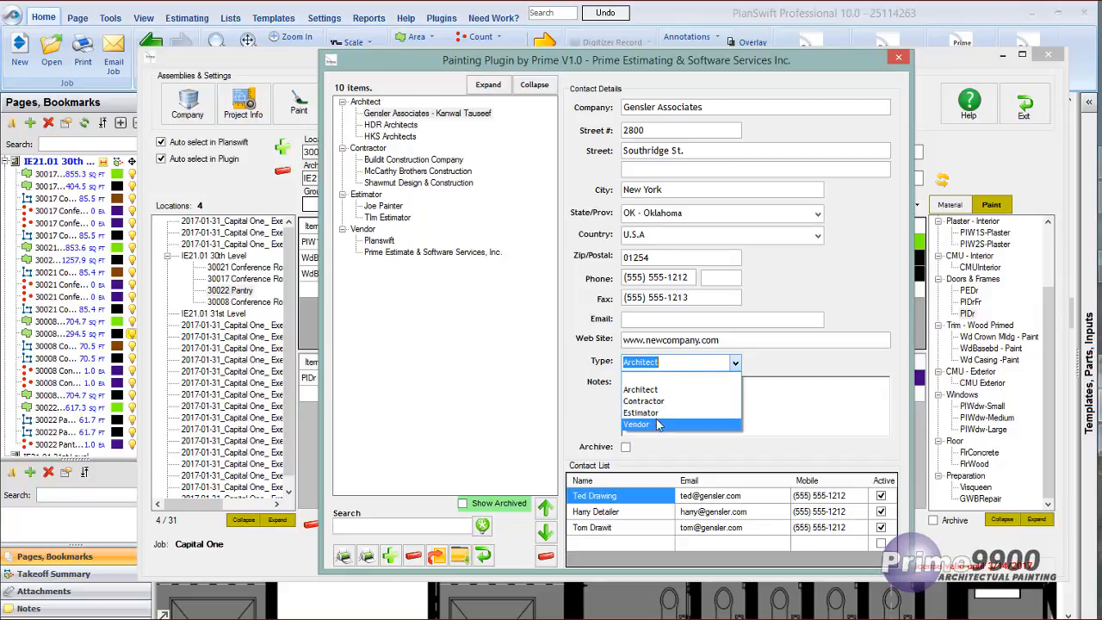
pyautogui.click(653, 390)
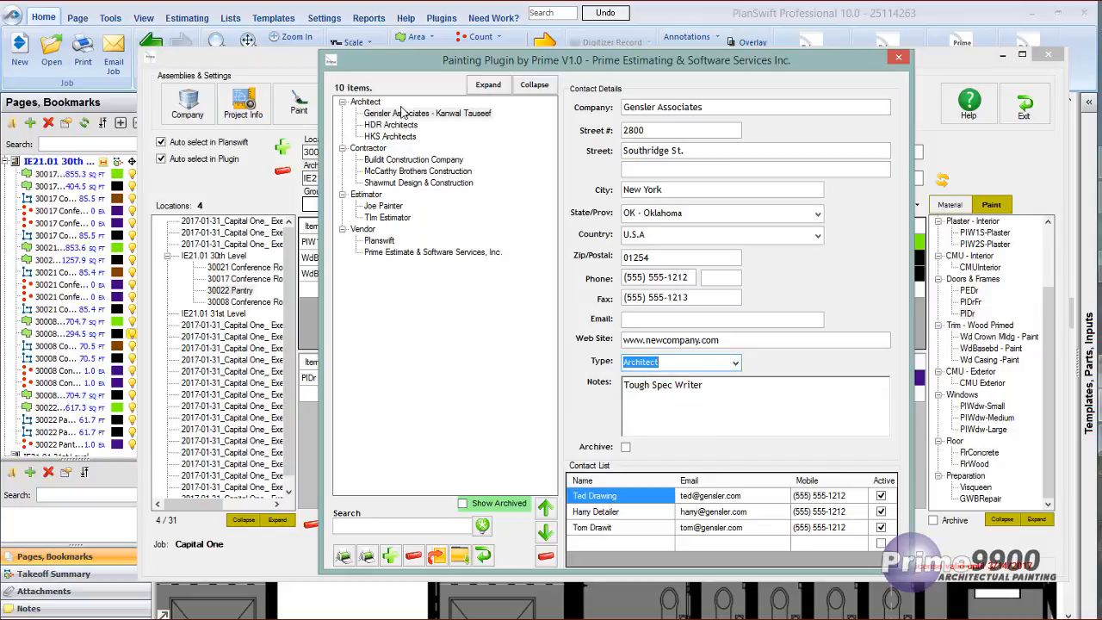
pyautogui.moveTo(703, 389); pyautogui.dragTo(611, 384)
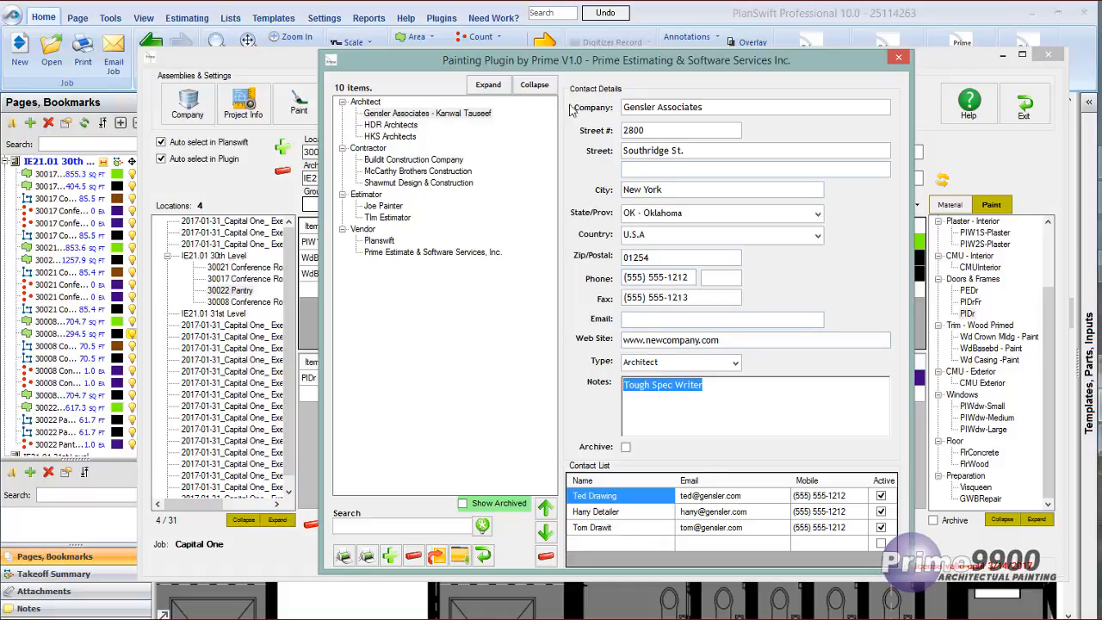
# Review the Buildit Construction Company and Shawmut Design & Construction contractor records, and close the address book.
pyautogui.click(400, 160)
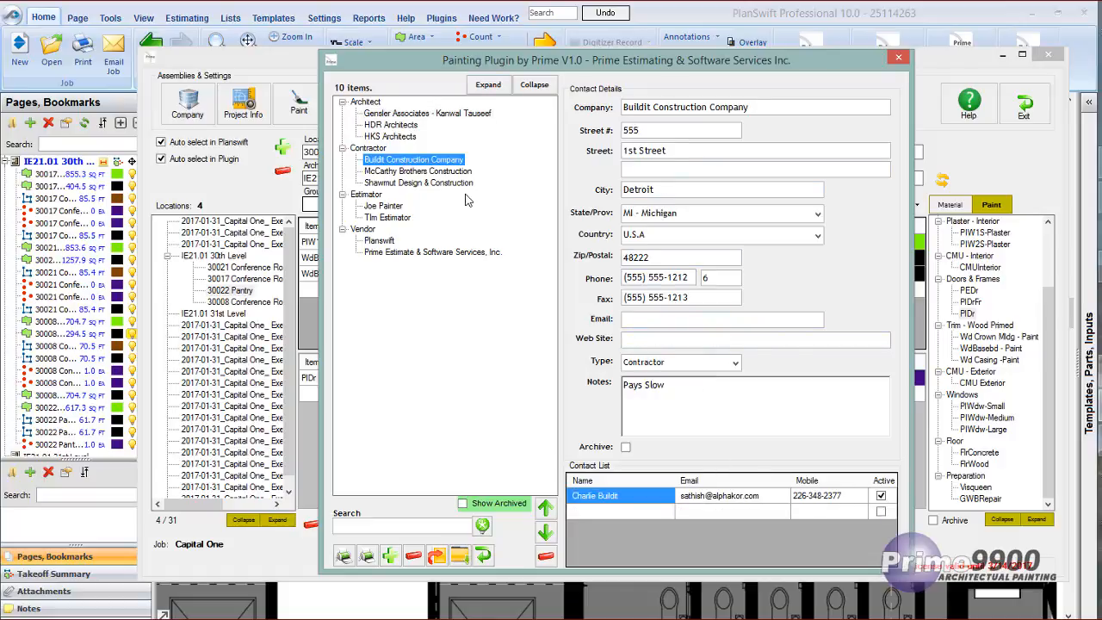
pyautogui.click(411, 183)
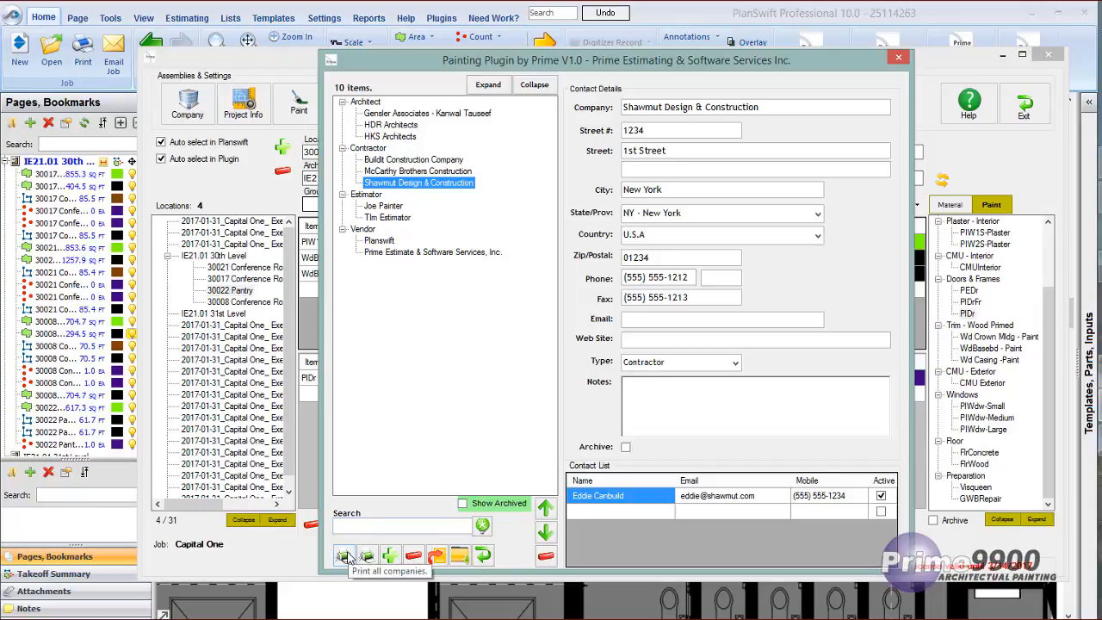
pyautogui.click(485, 557)
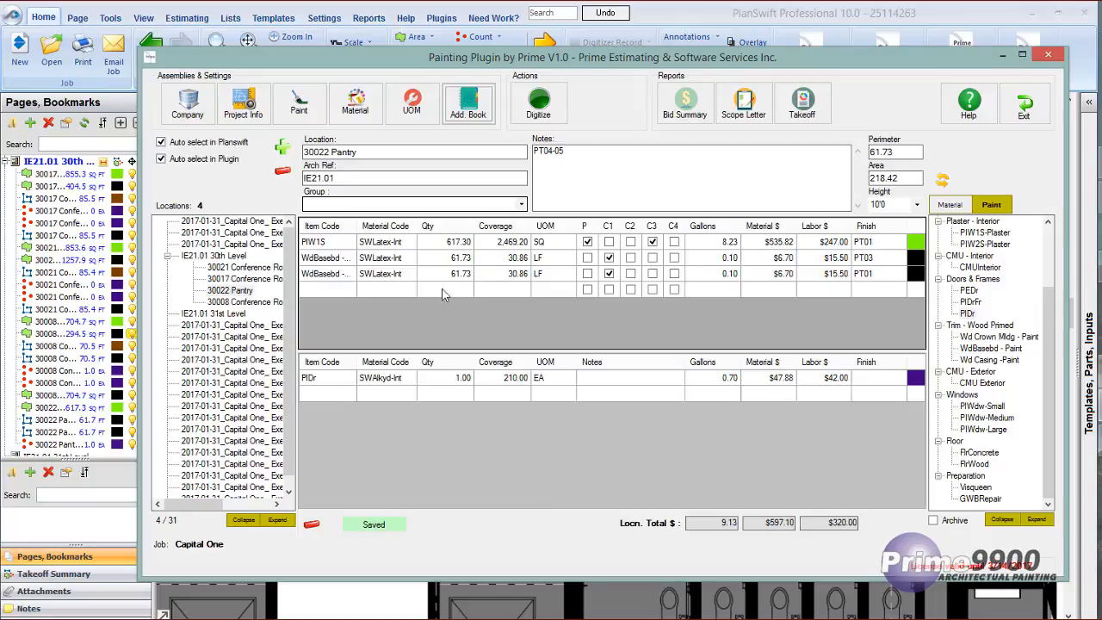
# Review the paint items of 30017 Conference Room and 30008 Conference Room, slightly enlarging the upper item table.
pyautogui.click(232, 279)
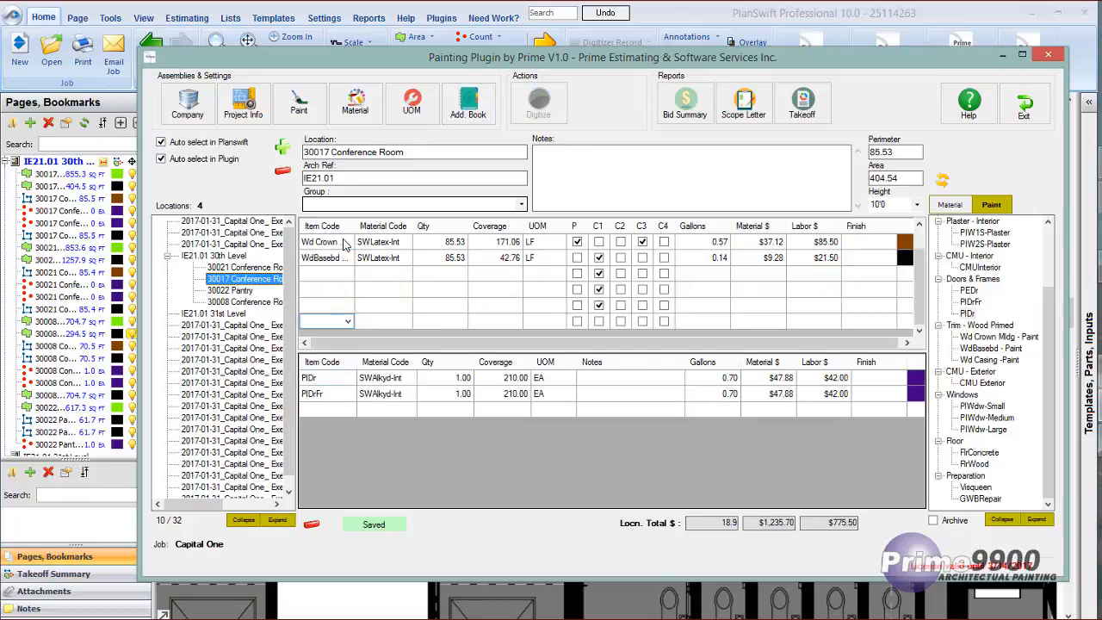
pyautogui.click(258, 302)
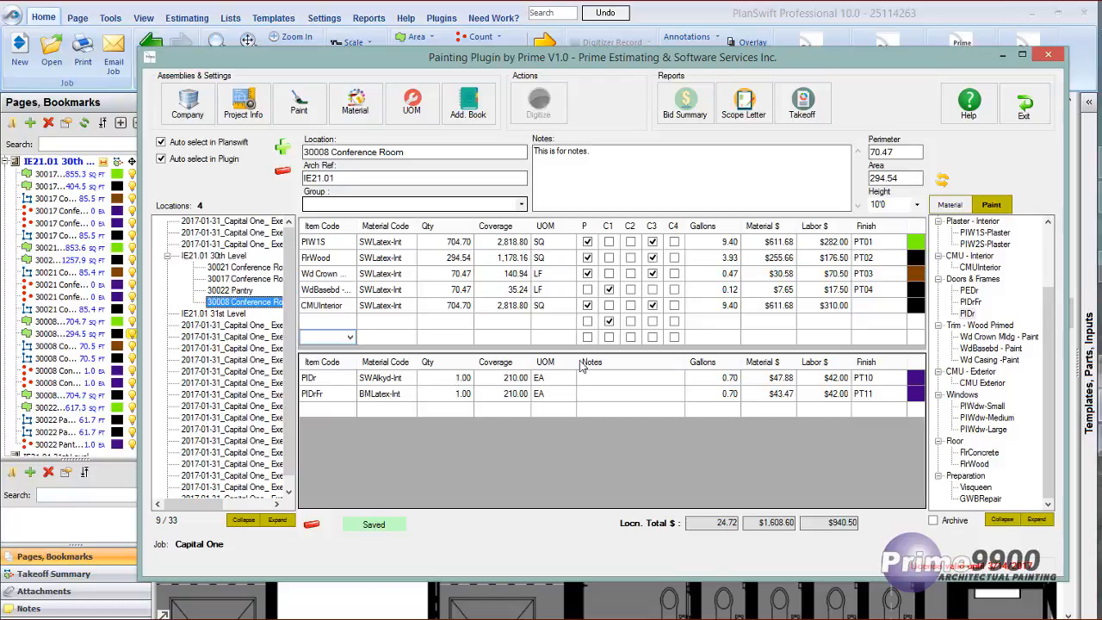
pyautogui.moveTo(606, 350)
pyautogui.mouseDown()
pyautogui.moveTo(600, 420)
pyautogui.moveTo(603, 332)
pyautogui.moveTo(604, 362)
pyautogui.mouseUp()
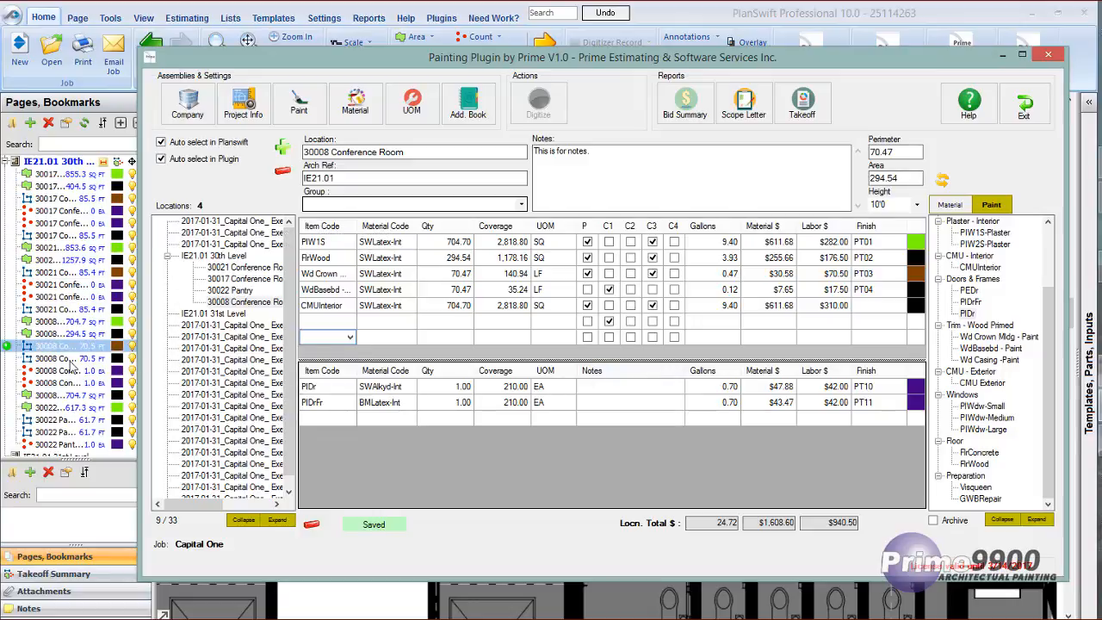
# View the plan page listed just before IE21.01 30th Level in PlanSwift, and collapse and re-expand the 30th Level takeoff items.
pyautogui.click(200, 245)
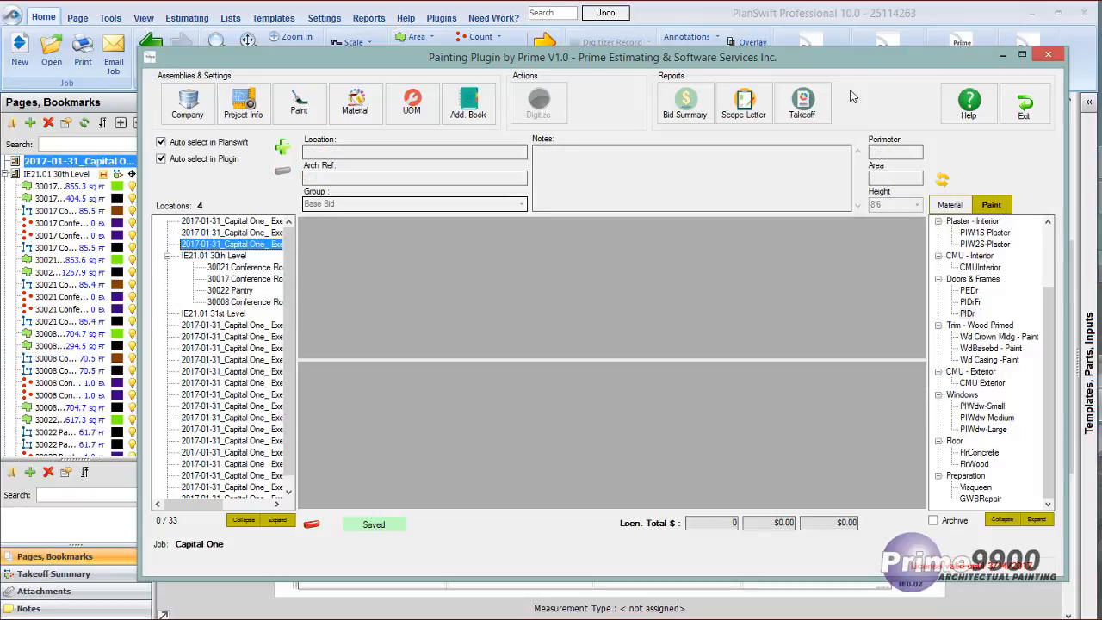
pyautogui.click(1001, 56)
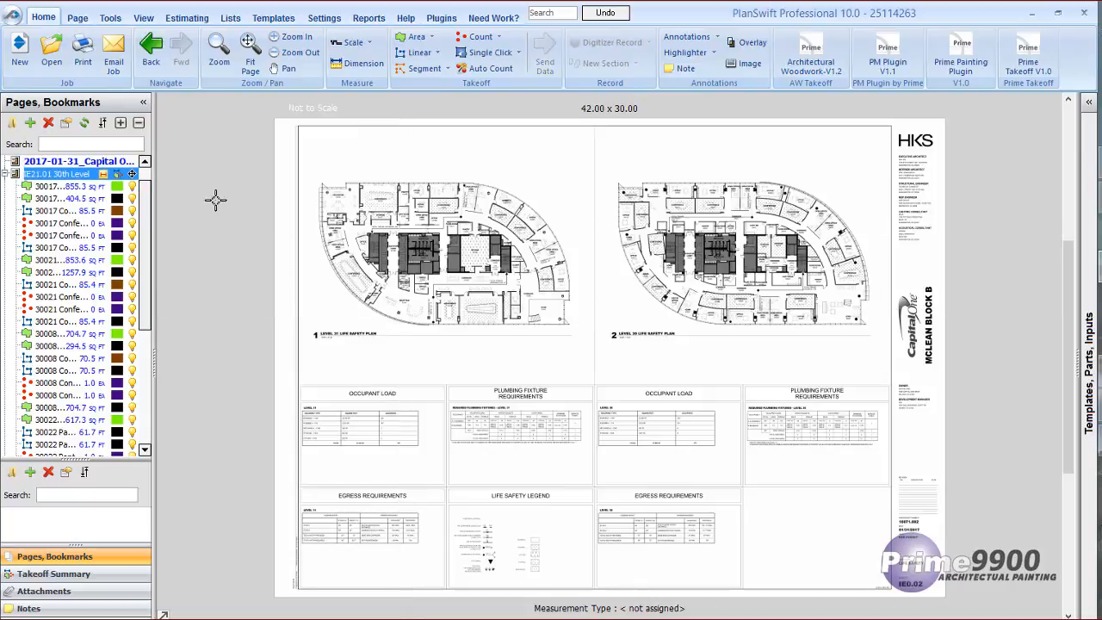
pyautogui.click(77, 172)
pyautogui.doubleClick(79, 172)
pyautogui.click(646, 362)
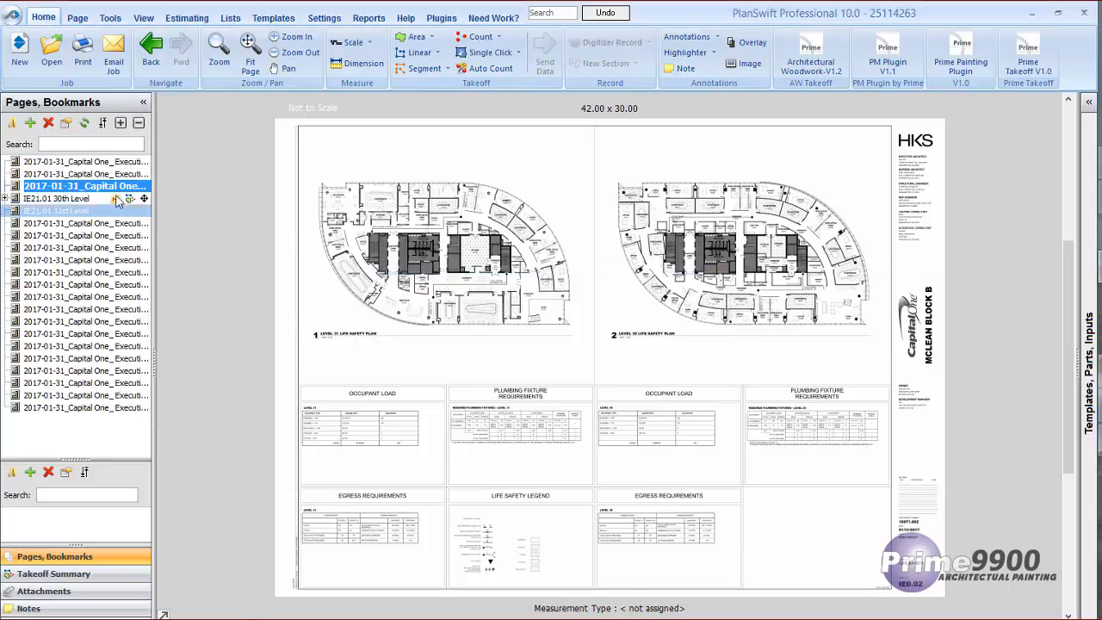
pyautogui.click(6, 199)
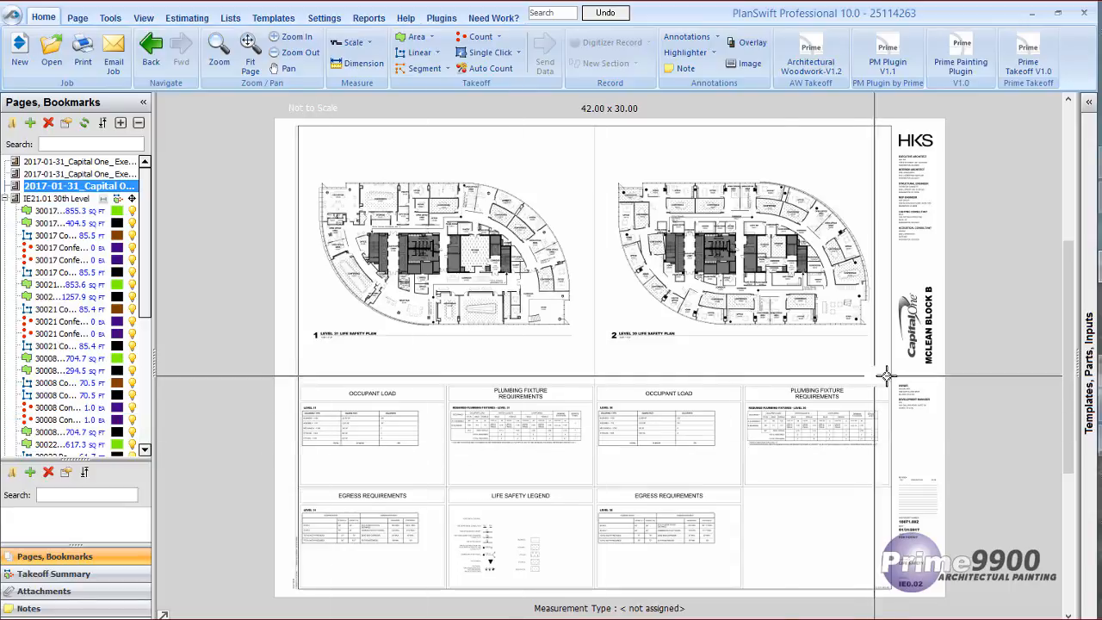
# Return to the painting plugin, select 30008 Conference Room, and view its 30th-level partition plan in PlanSwift.
pyautogui.click(1100, 409)
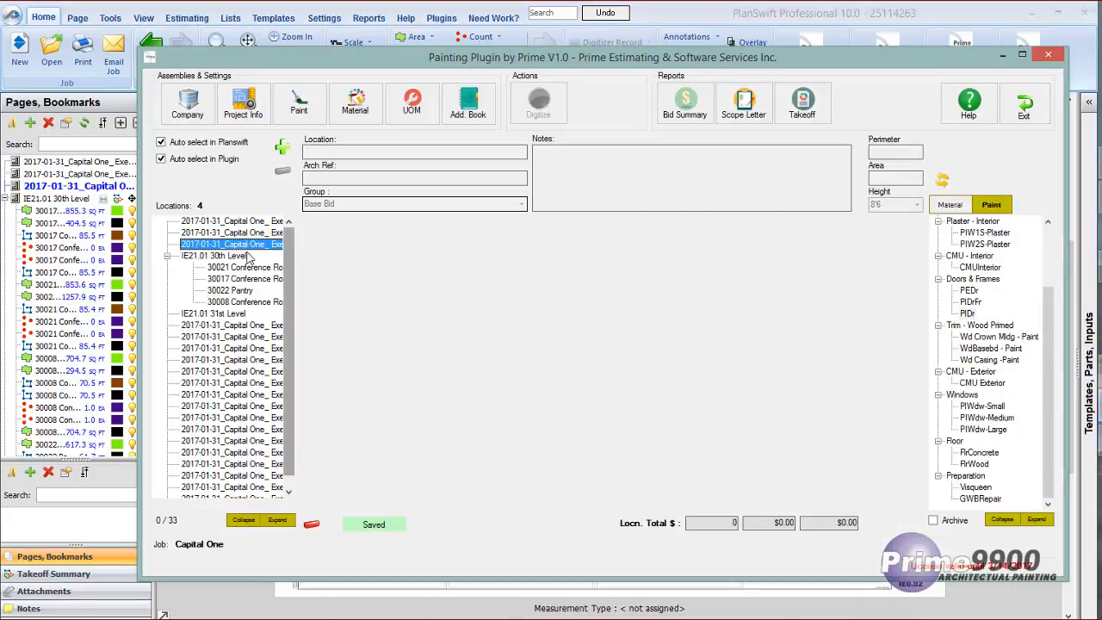
pyautogui.click(234, 301)
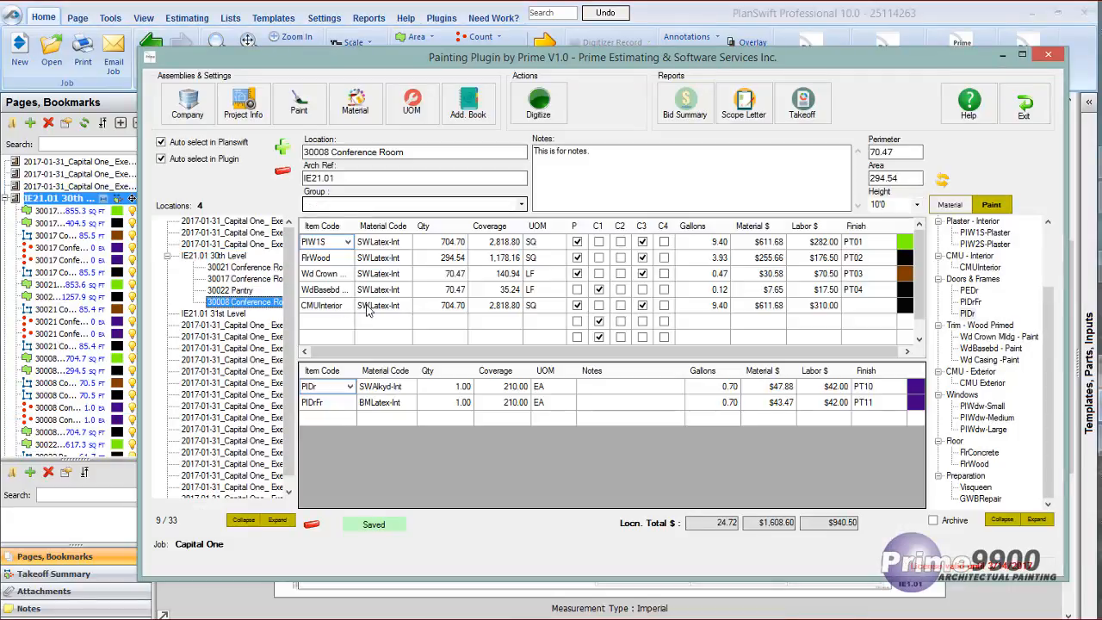
pyautogui.click(1001, 55)
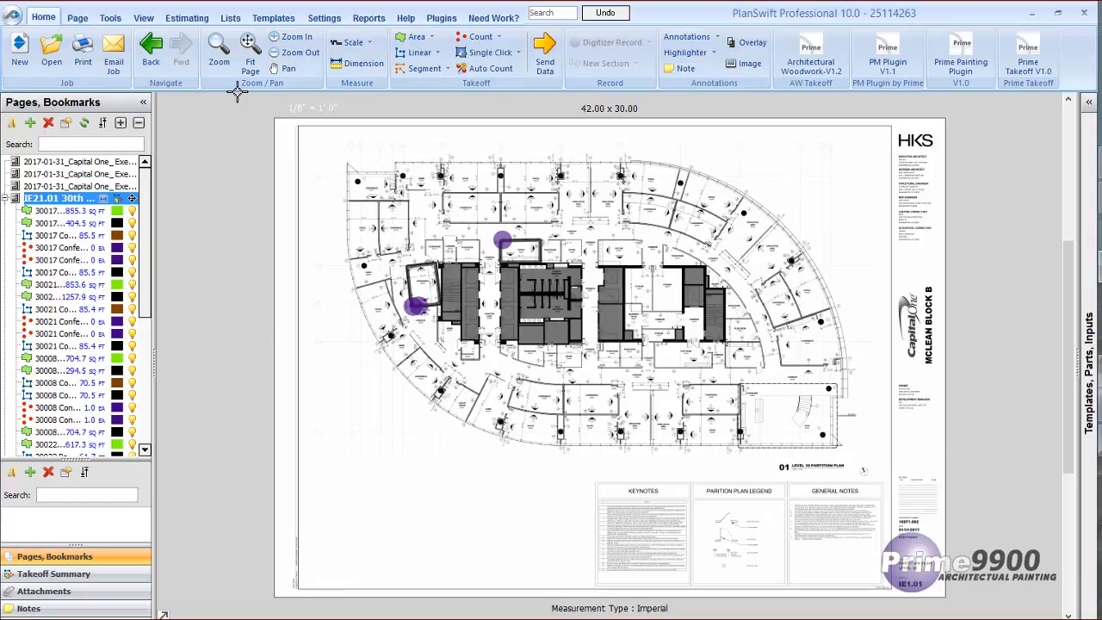
# Review the PrimePaint9900 estimating layout's columns through Price Total, and return to the painting plugin.
pyautogui.click(187, 17)
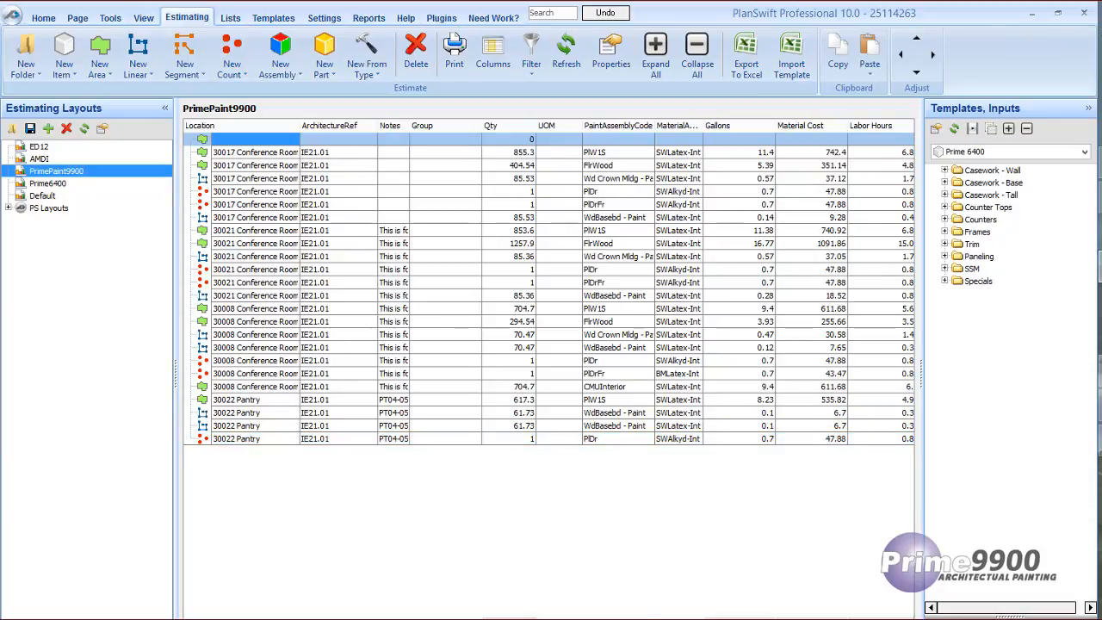
pyautogui.hscroll(5, 564, 425)
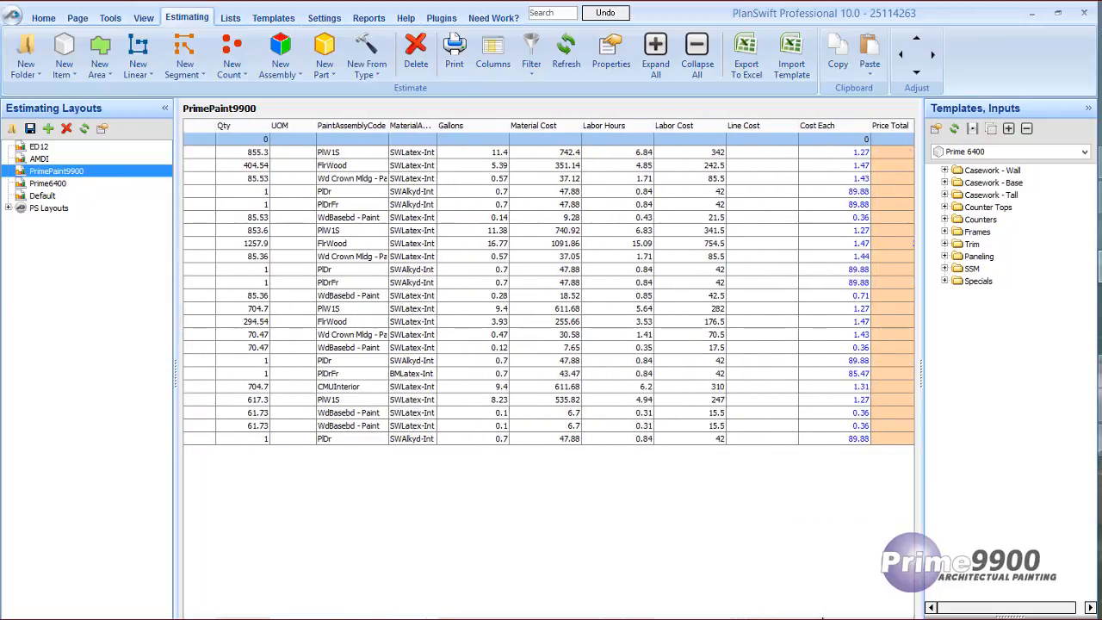
pyautogui.hscroll(1, 560, 435)
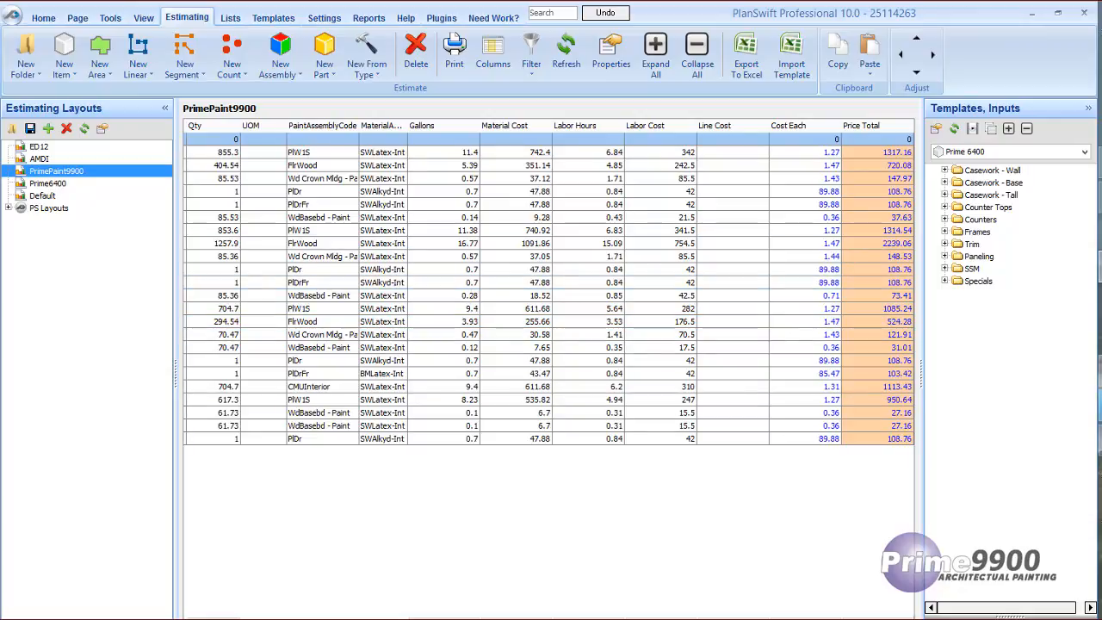
pyautogui.hotkey('alt', 'Tab')
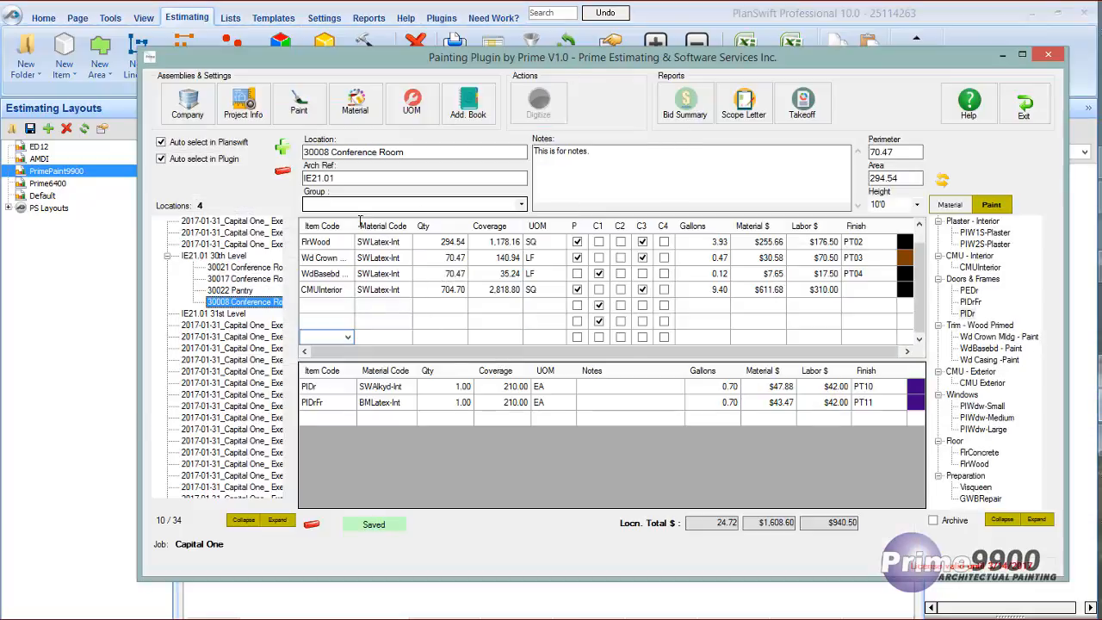